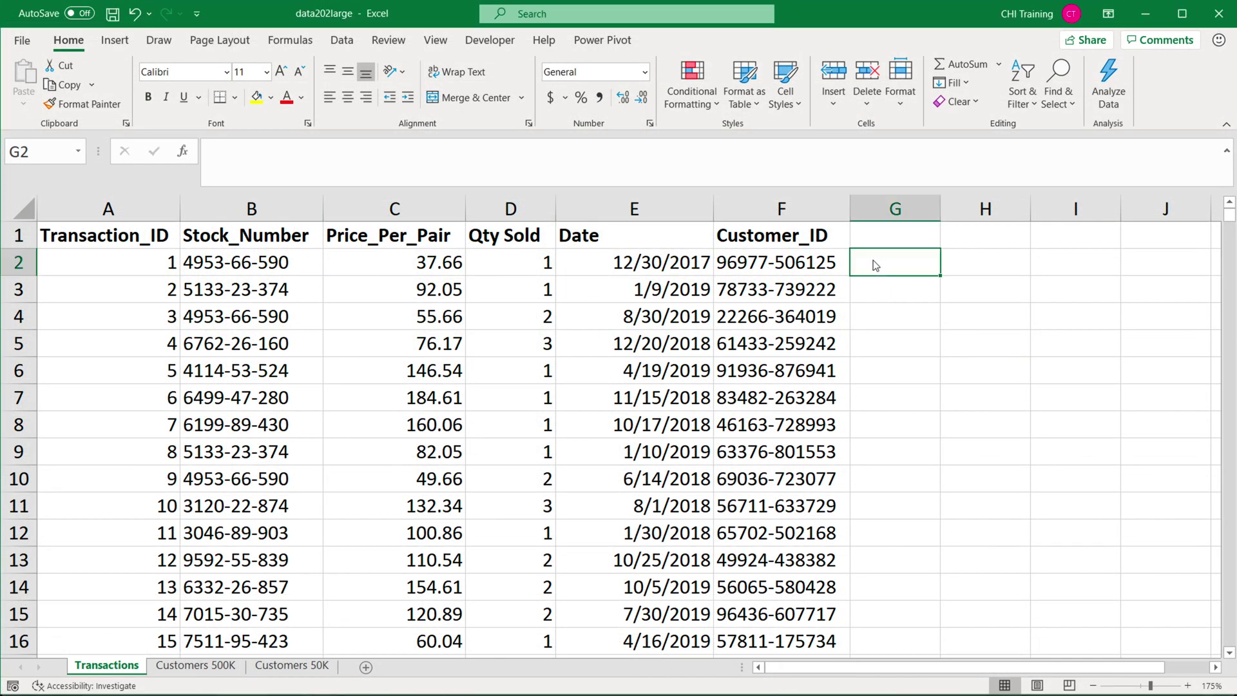
- Start an XLOOKUP formula in H2, then abandon it and leave the cell empty
left_click(973, 261)
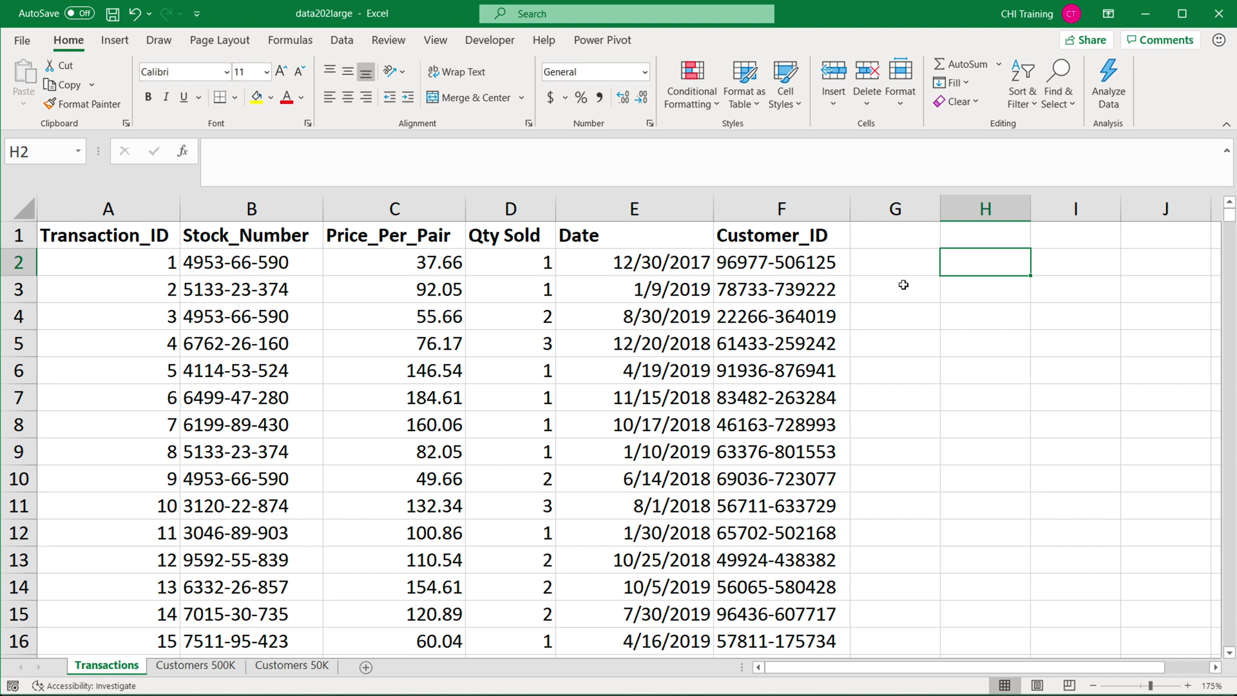
type("=")
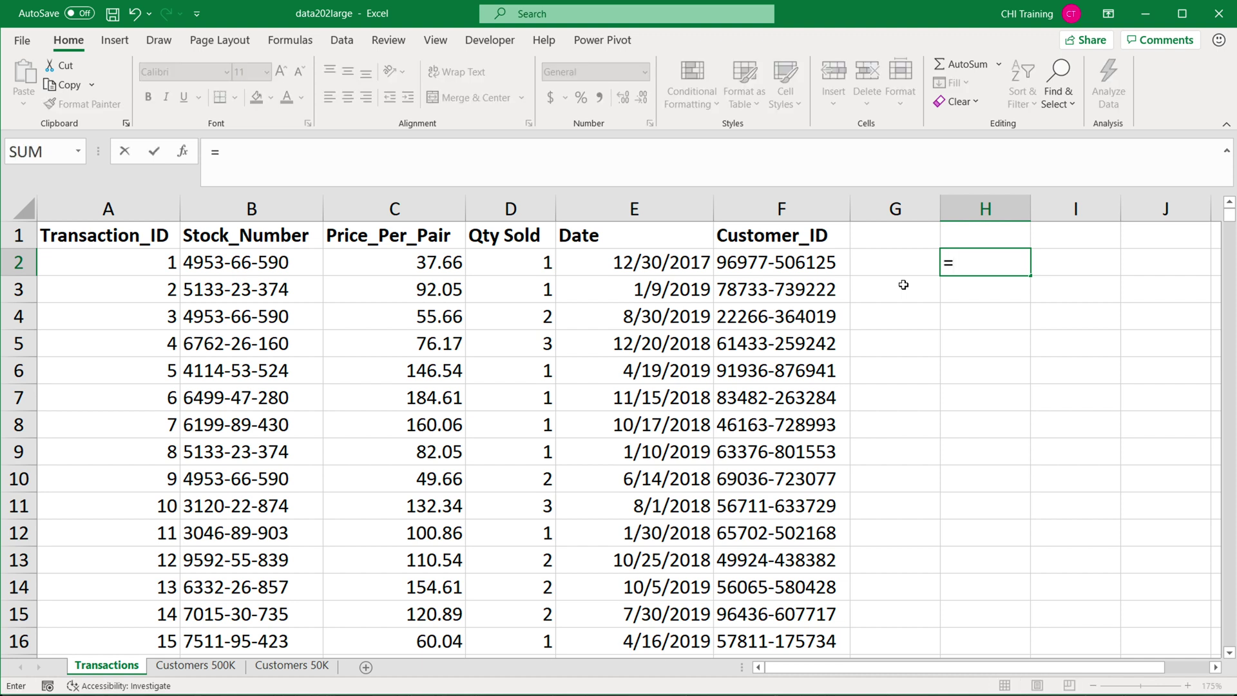
type("xk")
key("BackSpace")
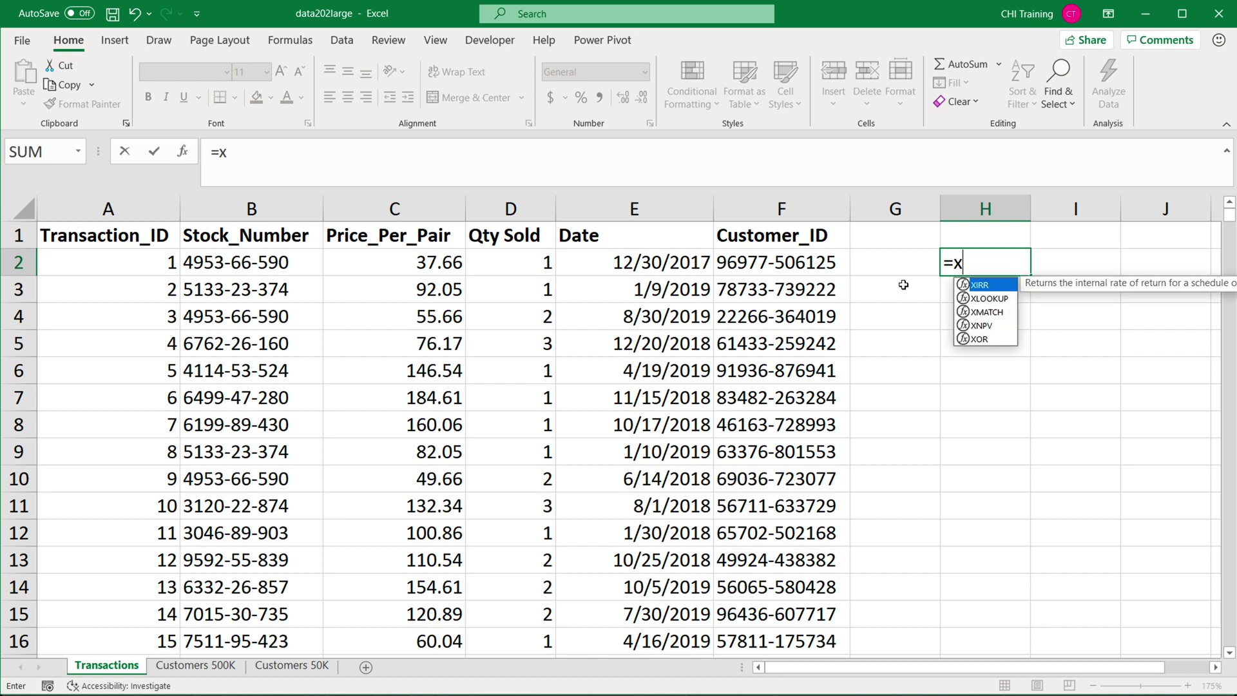
type("l")
key("Tab")
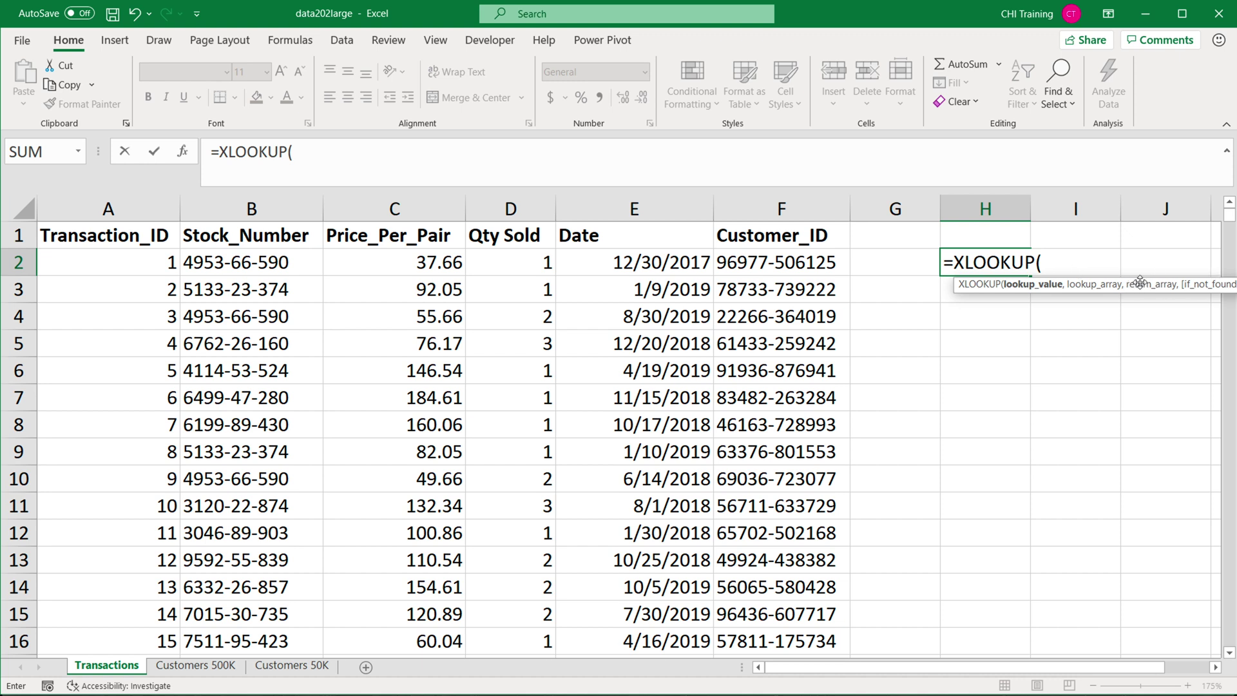
key("BackSpace")
key("BackSpace")
key("BackSpace")
key("BackSpace")
key("BackSpace")
key("BackSpace")
key("BackSpace")
key("BackSpace")
key("BackSpace")
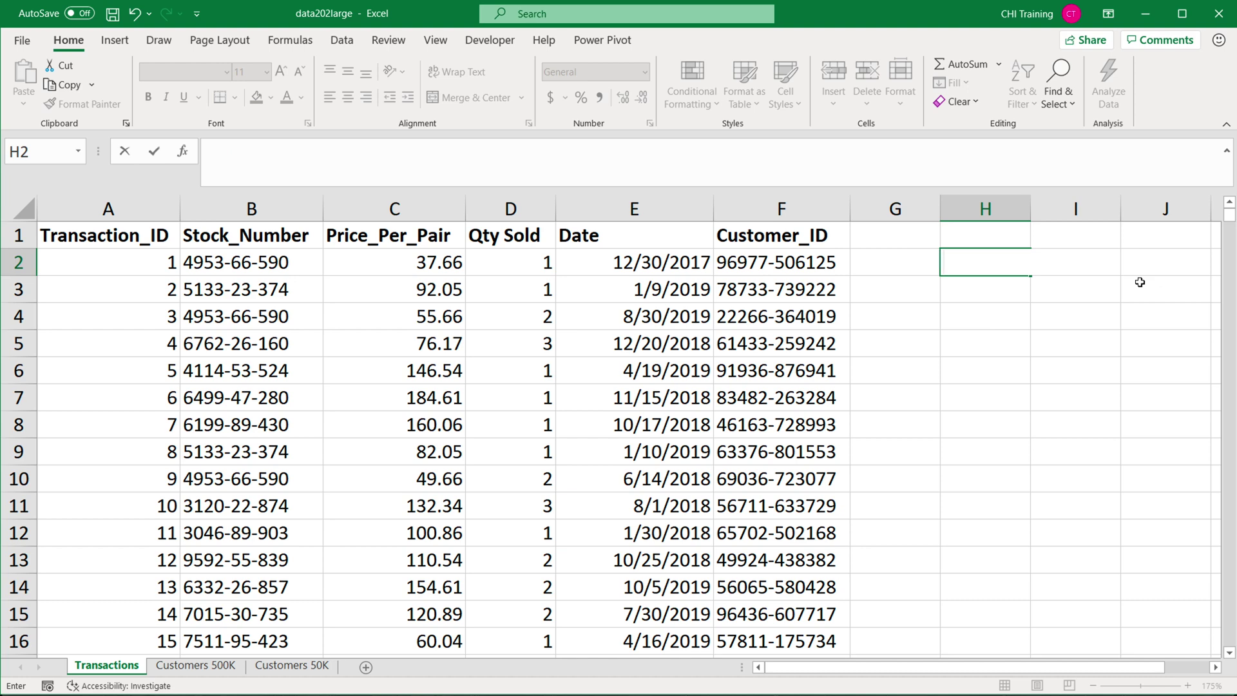
key("Return")
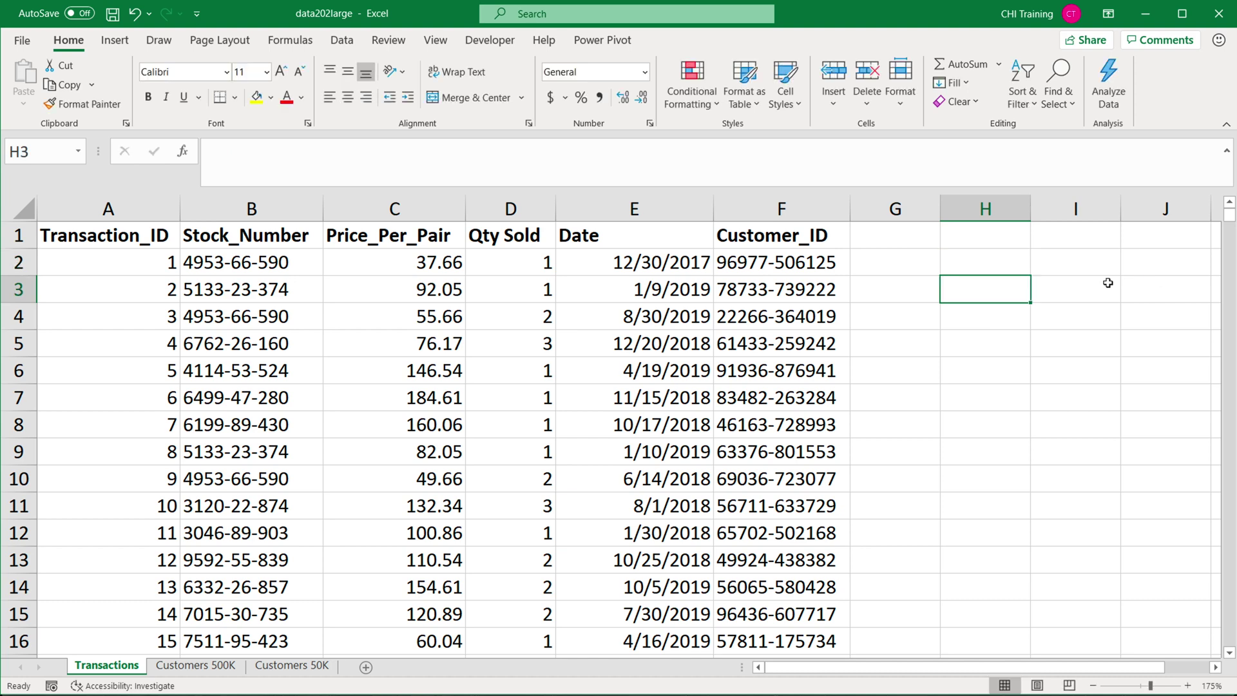
- Add a new worksheet and enter a, c, f, g, h, n in column A, moving n after h
left_click(366, 667)
scroll(103, 308, "up", 4)
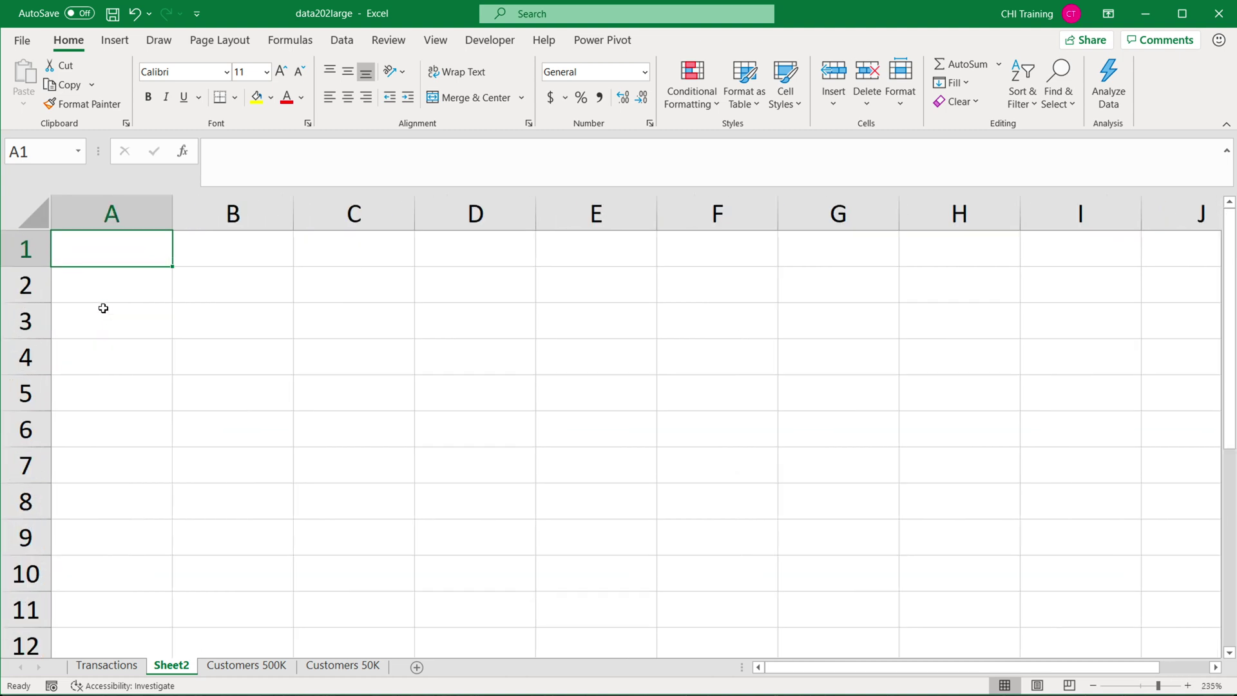
scroll(105, 308, "up", 2)
type("a c f n g ")
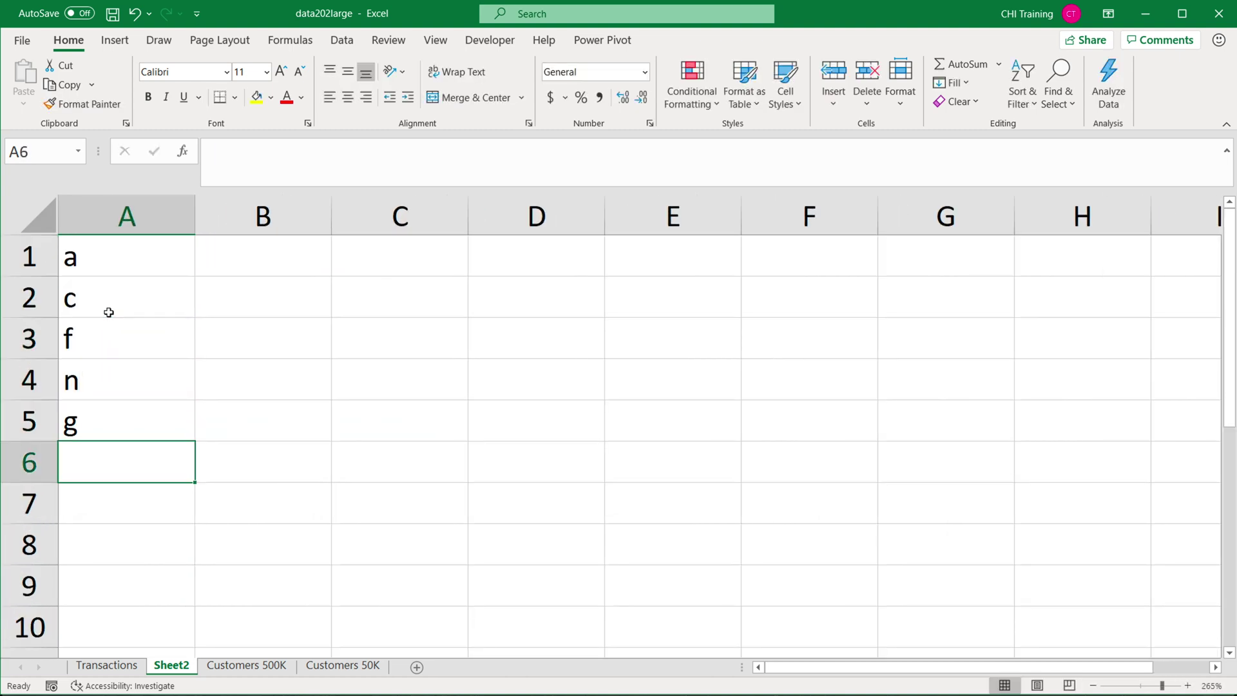
type("h")
key("Return")
left_click(99, 384)
key("BackSpace")
key("Return")
key("Return")
key("Return")
type("n")
key("Up")
key("Up")
key("Up")
key("Up")
- Add the letters e, q, s, z so column A reads a through z in order
left_click(102, 386)
type("e q s ")
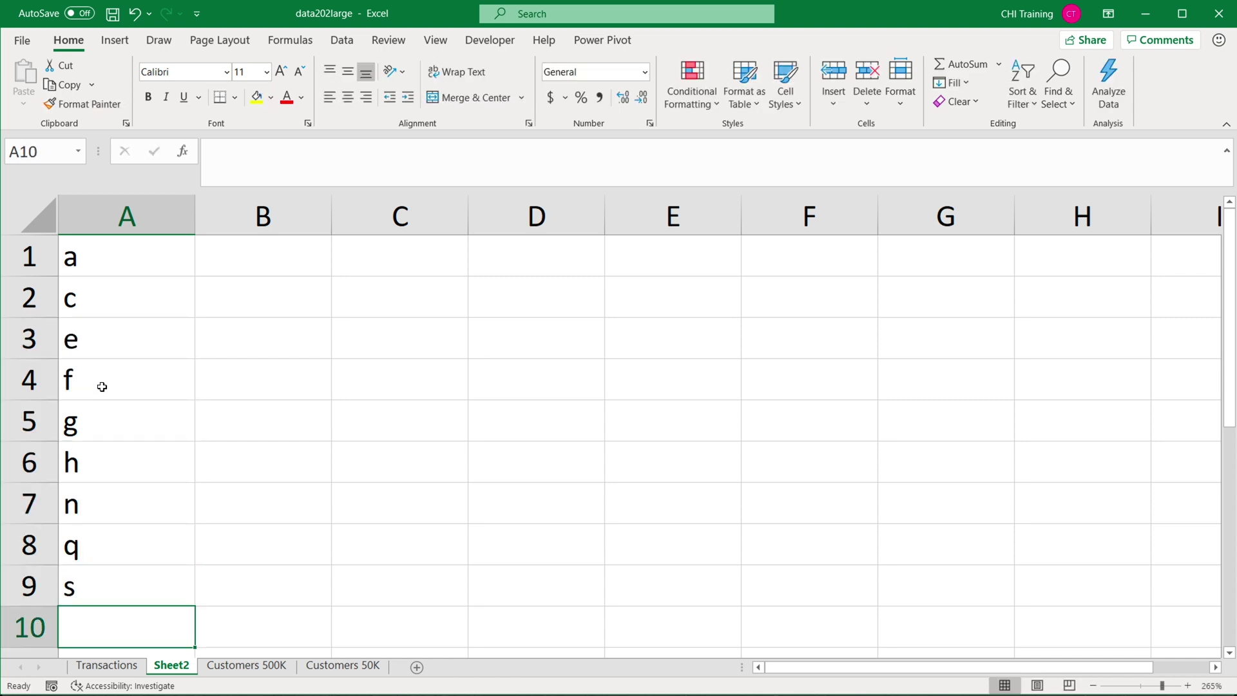
type("z")
scroll(143, 364, "down", 4)
key("Up")
key("Up")
key("Up")
key("Up")
key("Up")
key("Up")
key("Up")
key("Up")
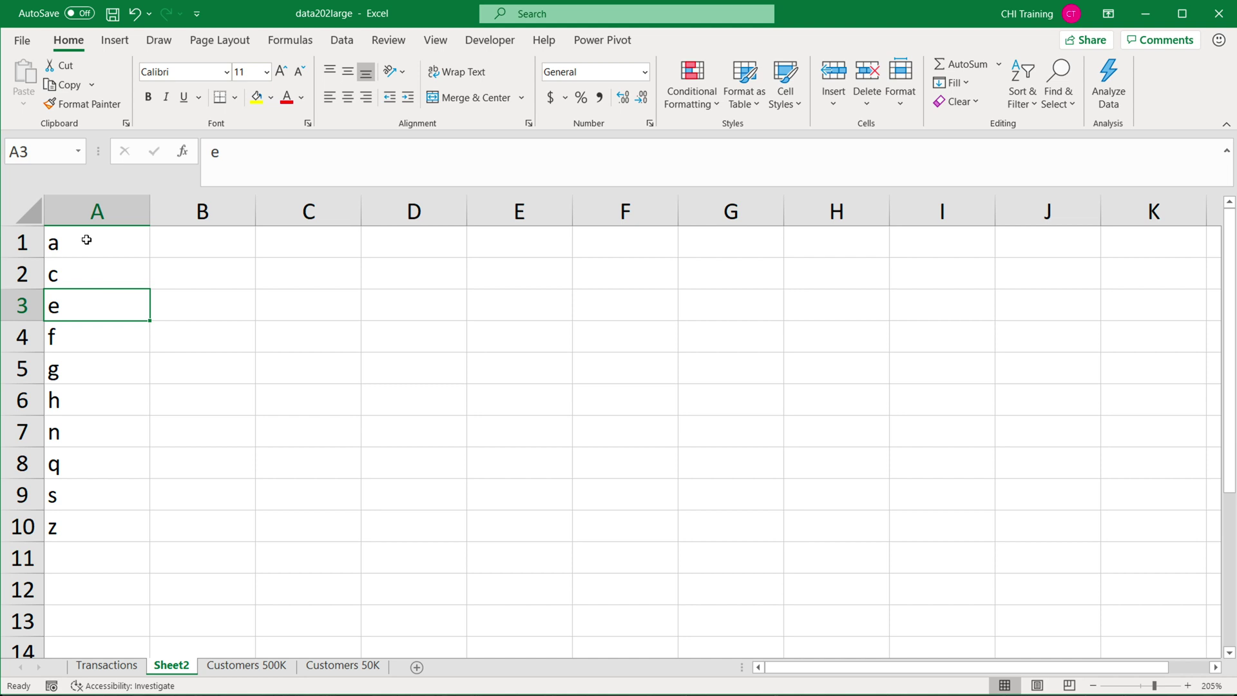
- Select the letter list and step through each letter from a down to q
left_click_drag(87, 240, 72, 526)
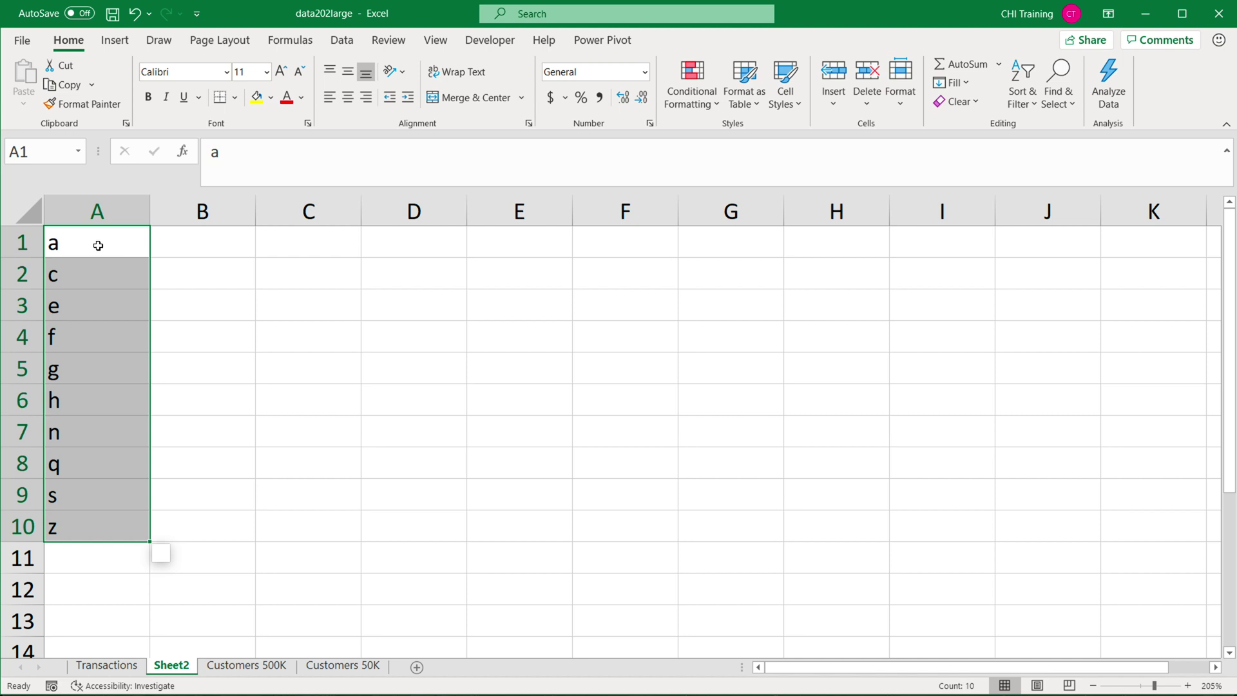
left_click(79, 469)
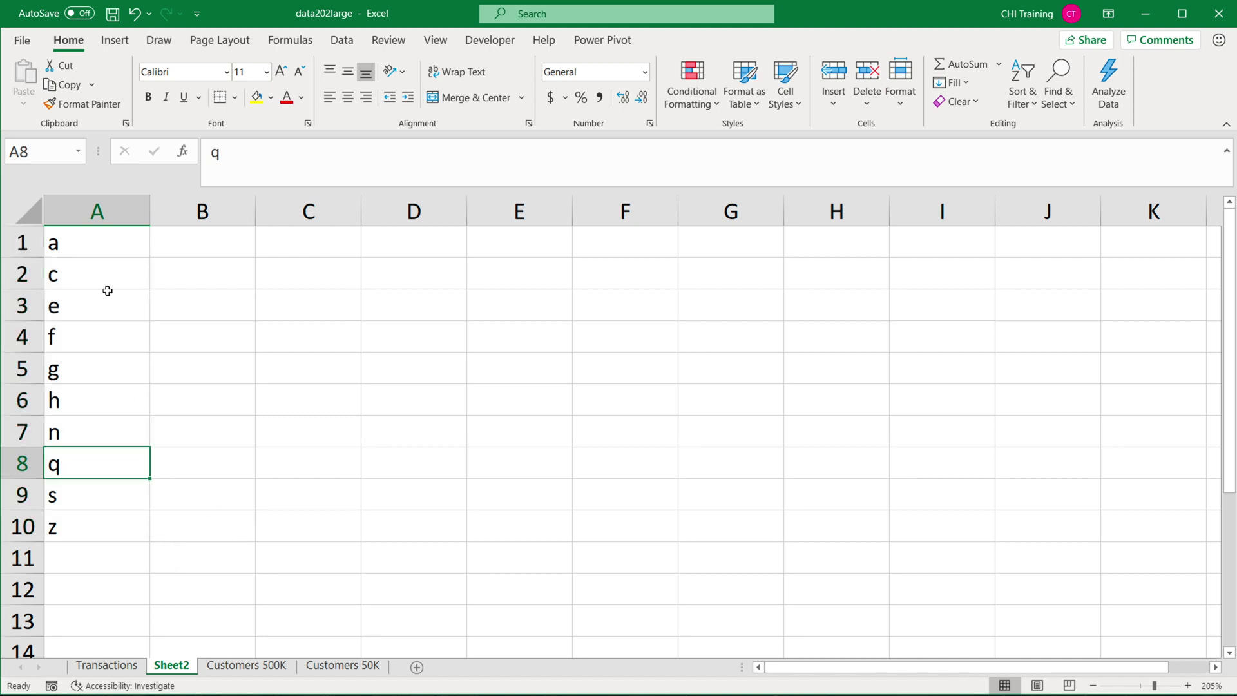
left_click(75, 243)
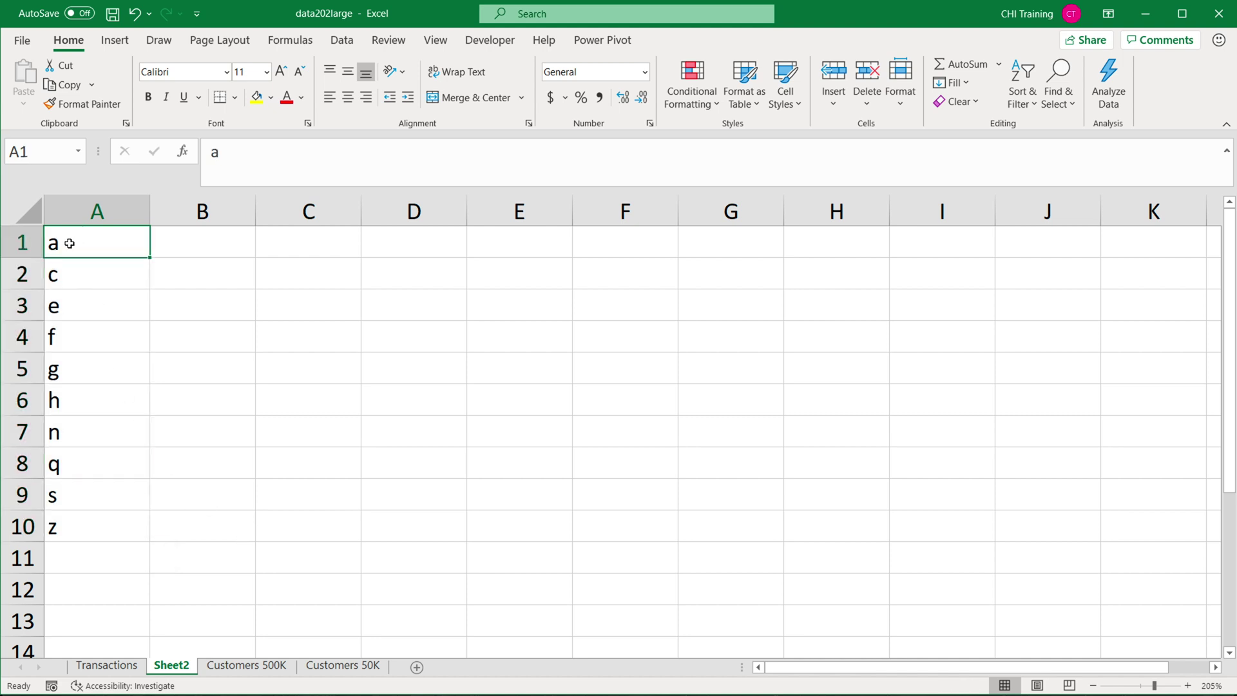
left_click(84, 272)
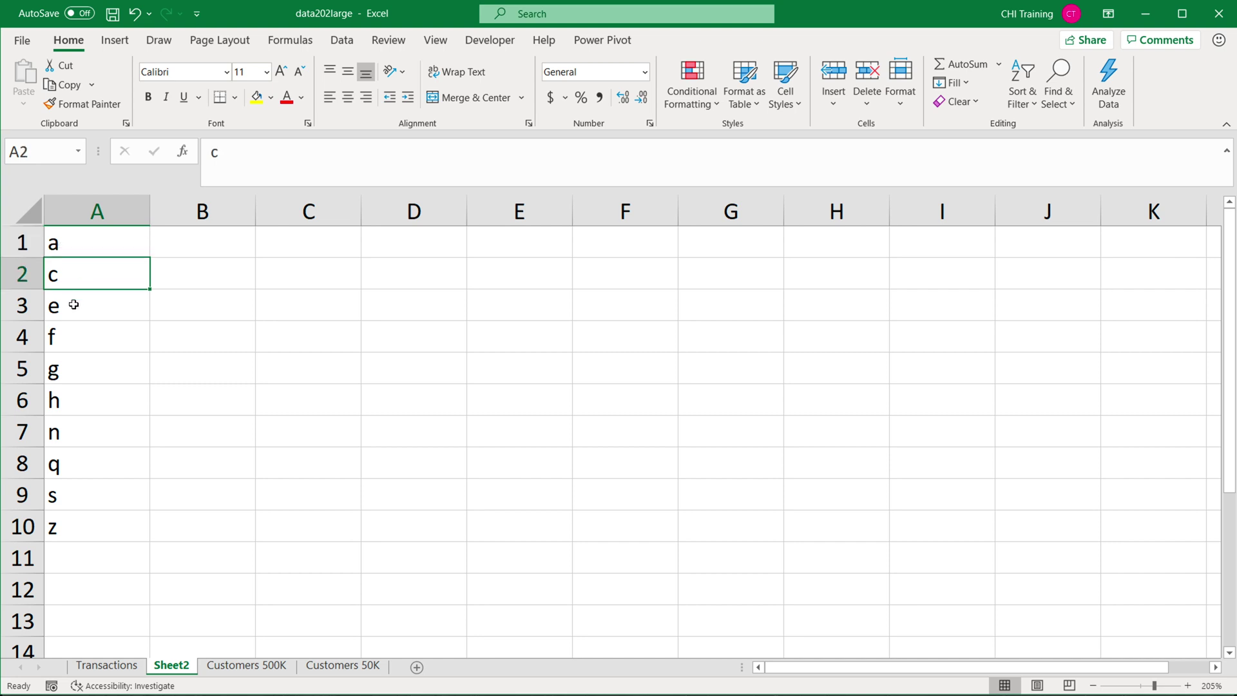
left_click(74, 303)
left_click(76, 333)
left_click(73, 357)
left_click(69, 399)
left_click(70, 430)
left_click(62, 470)
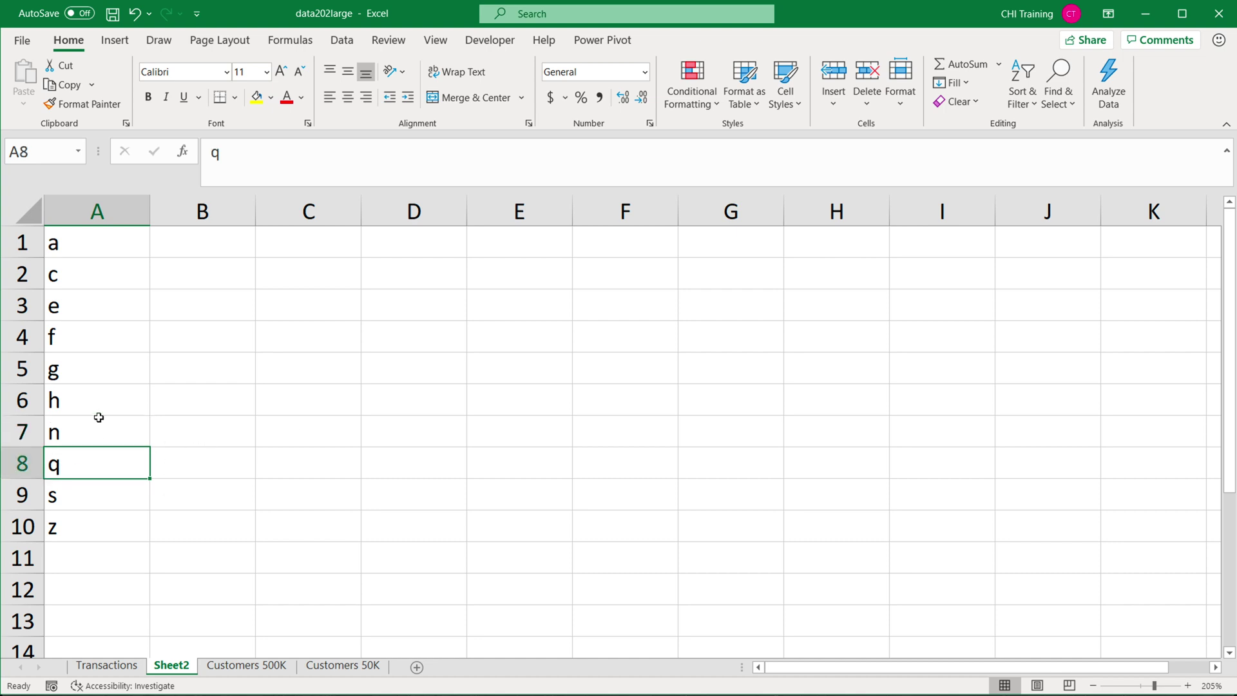
- Select A1:A10, then mark q, the first half A1:A5, z, and the empty cell below
left_click_drag(91, 237, 97, 525)
left_click(84, 247)
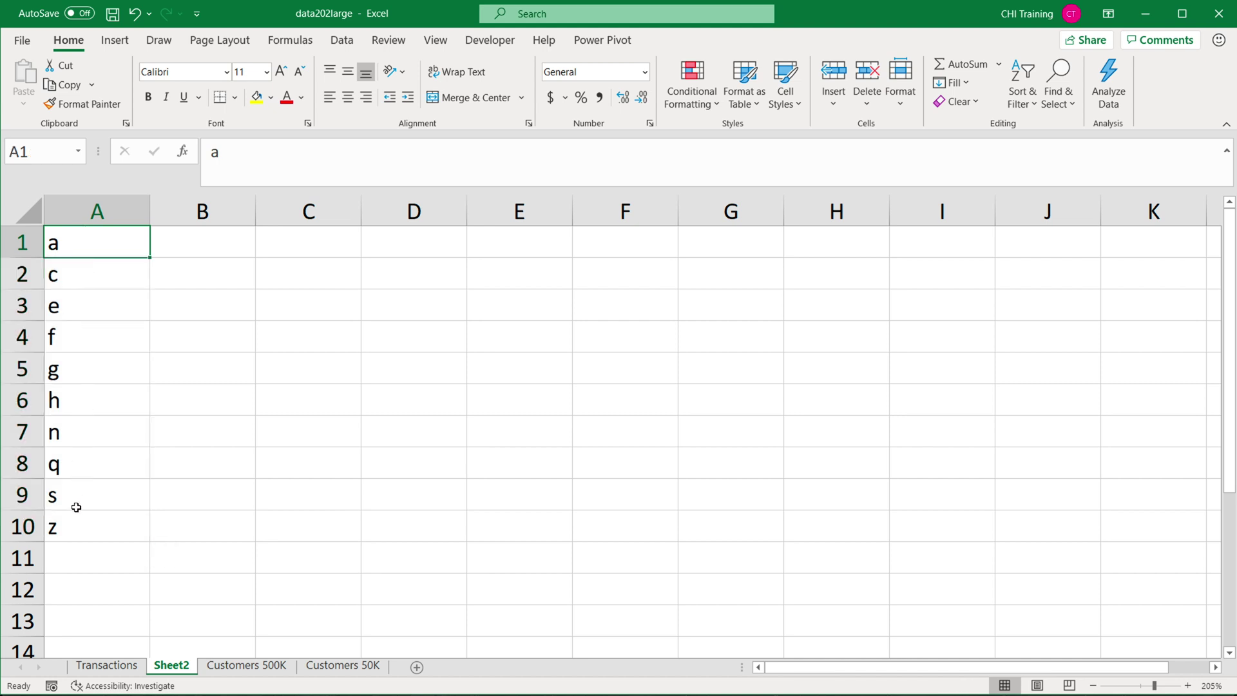
left_click(70, 467)
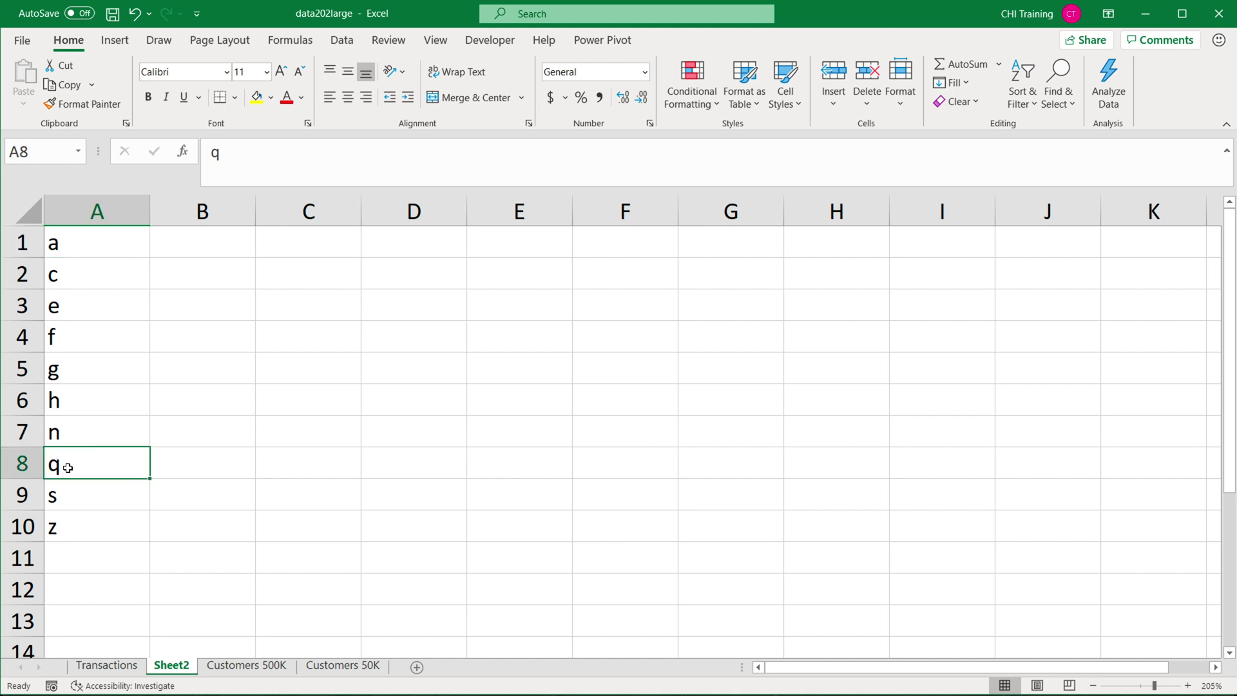
left_click_drag(82, 247, 73, 524)
left_click(76, 524)
left_click(82, 555)
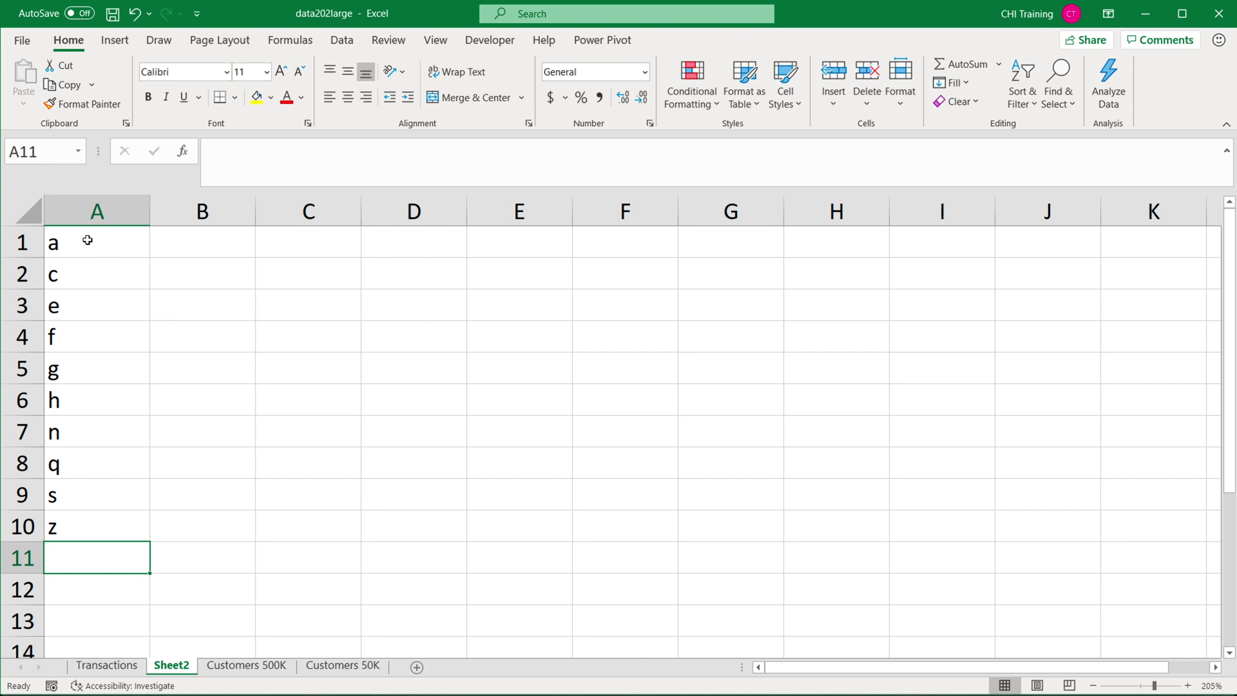
- Enter the search value q in D6 beside the letter list A1:A10
left_click_drag(87, 240, 64, 525)
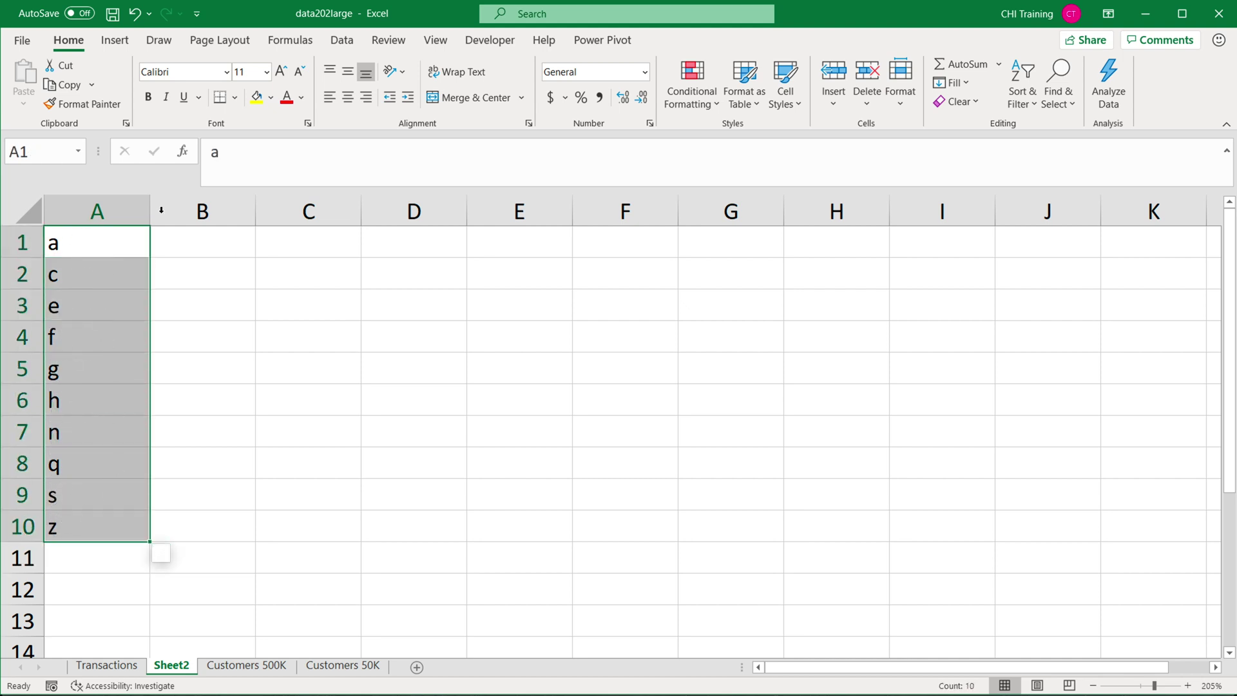
left_click(400, 402)
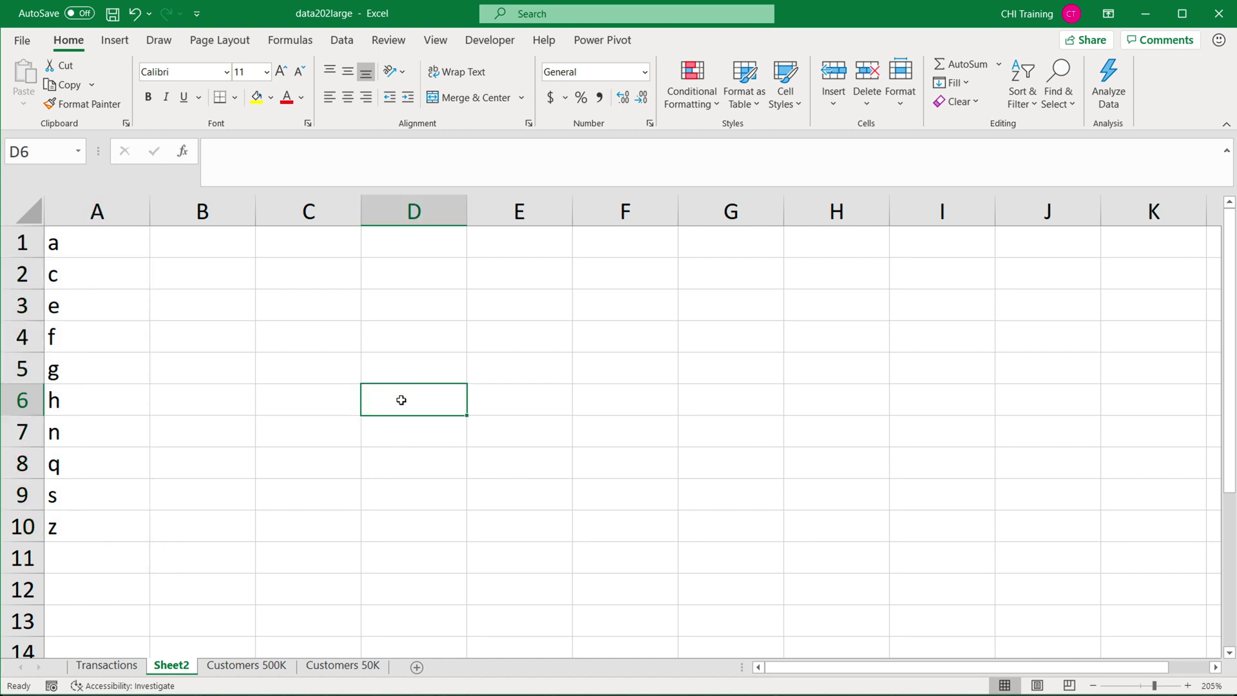
type("q")
left_click(359, 420)
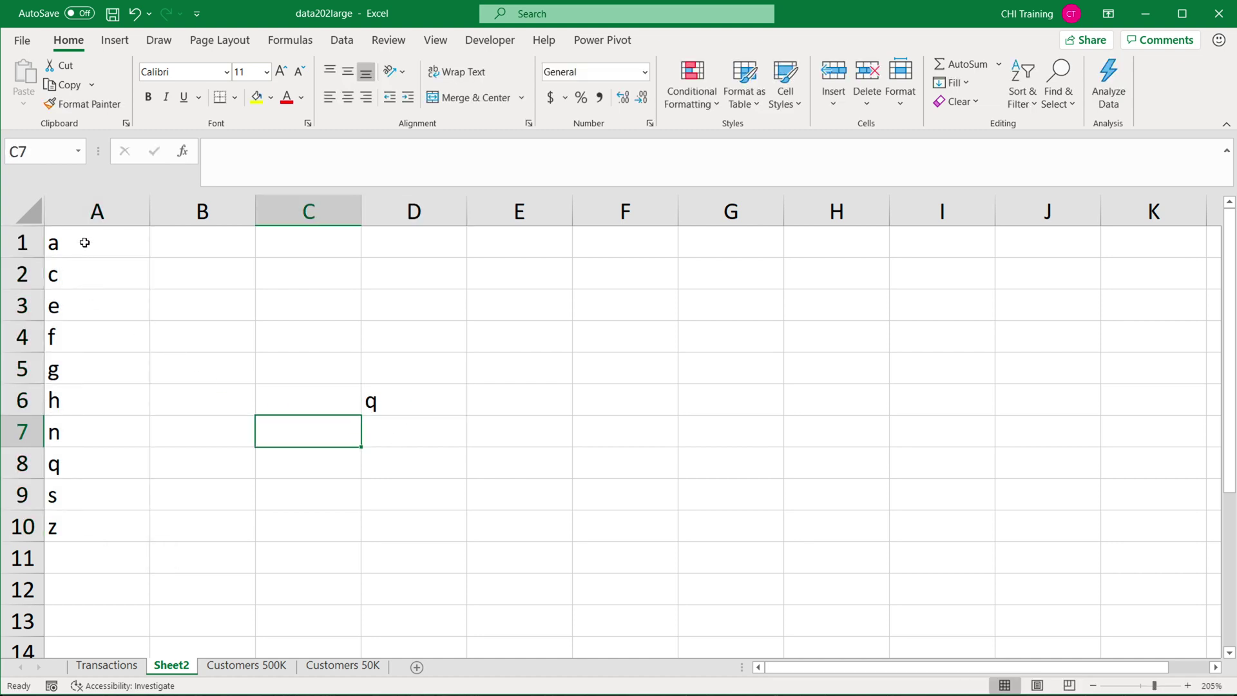
- Mark the halves A1:A5 and A7:A10, comparing middle letters g and h to illustrate the search
left_click(86, 242)
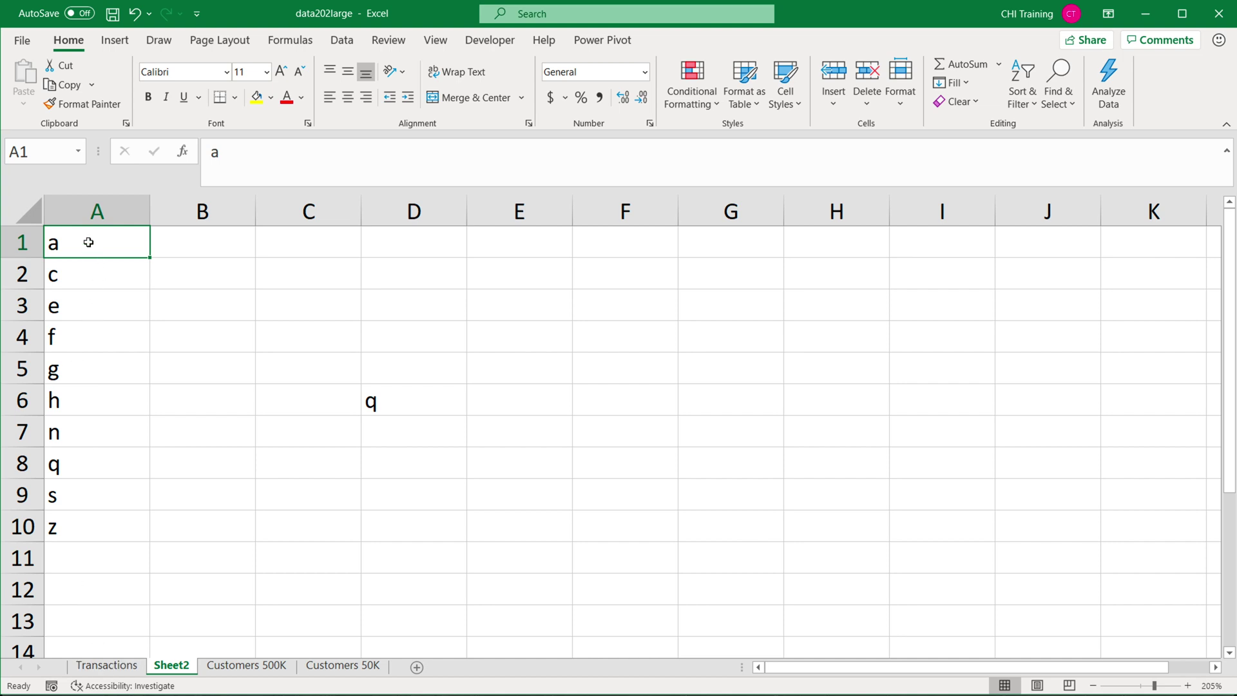
left_click(82, 372)
left_click(80, 242, "shift")
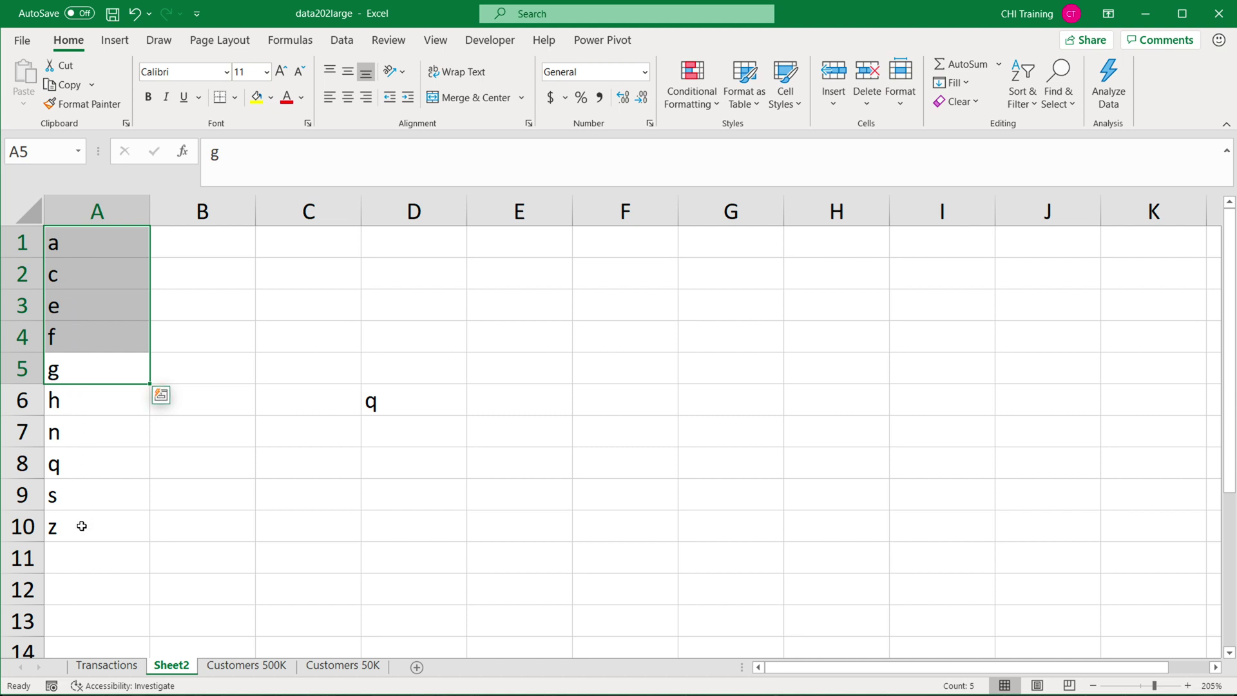
left_click_drag(82, 527, 80, 420)
left_click(84, 398)
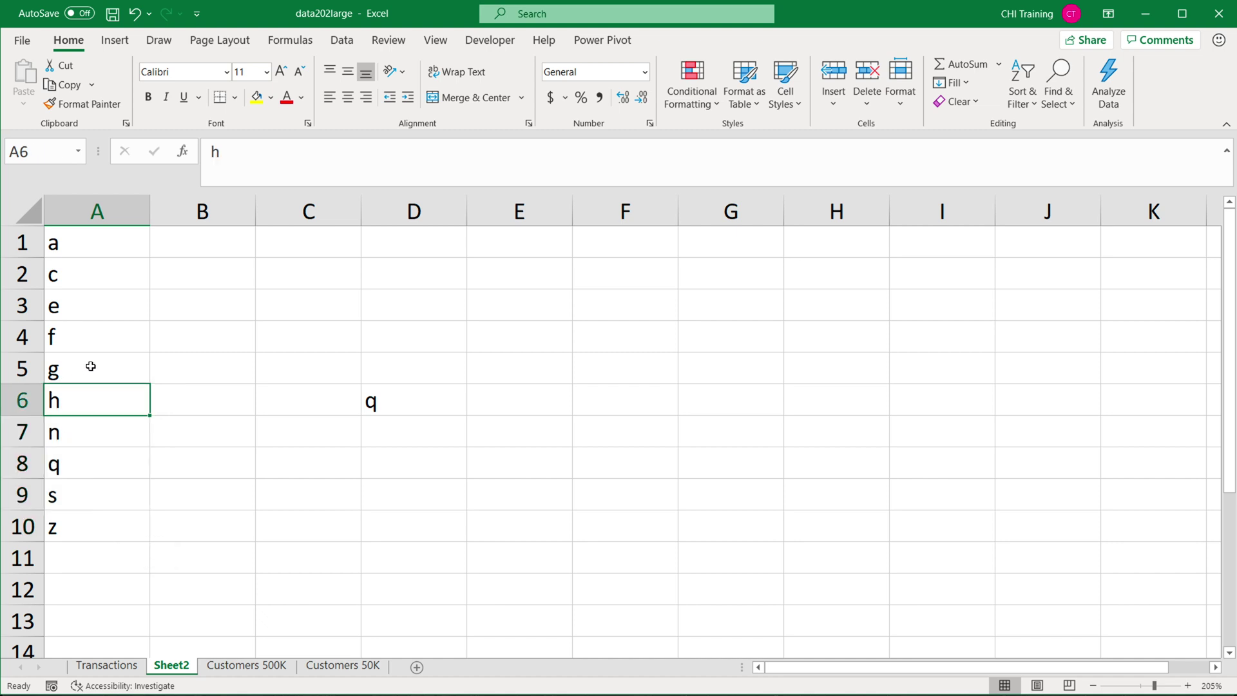
left_click(79, 370)
left_click(79, 393)
left_click(78, 369)
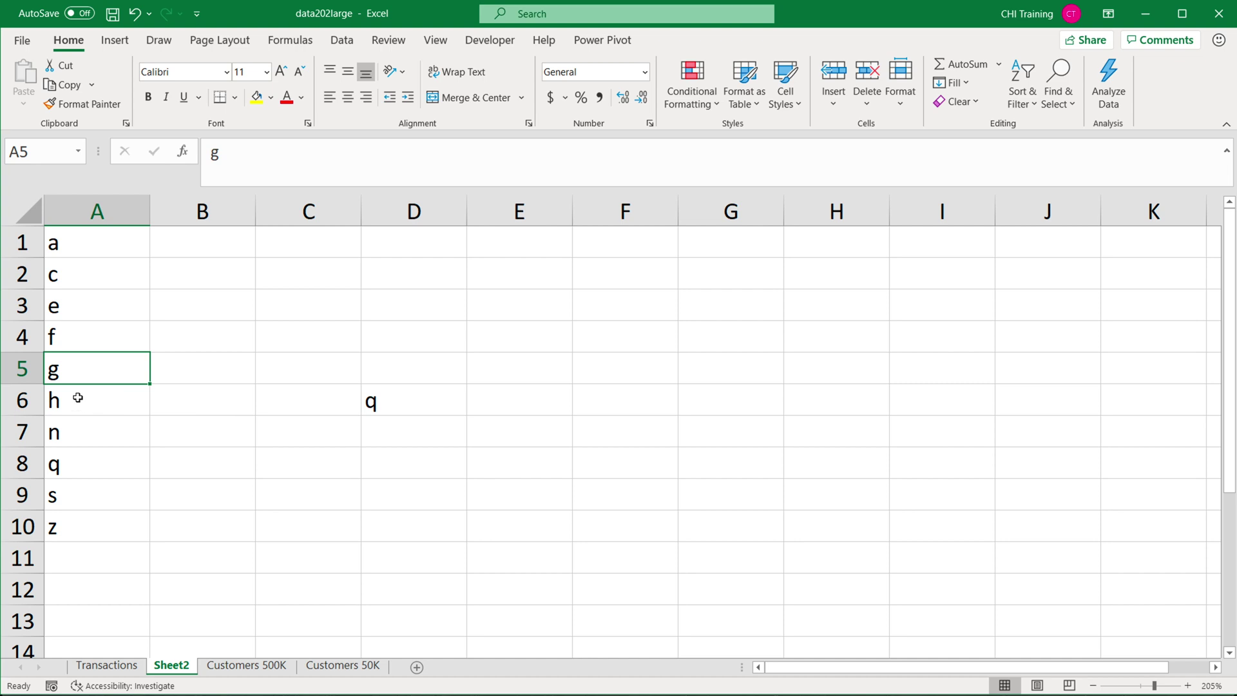
left_click_drag(78, 397, 83, 531)
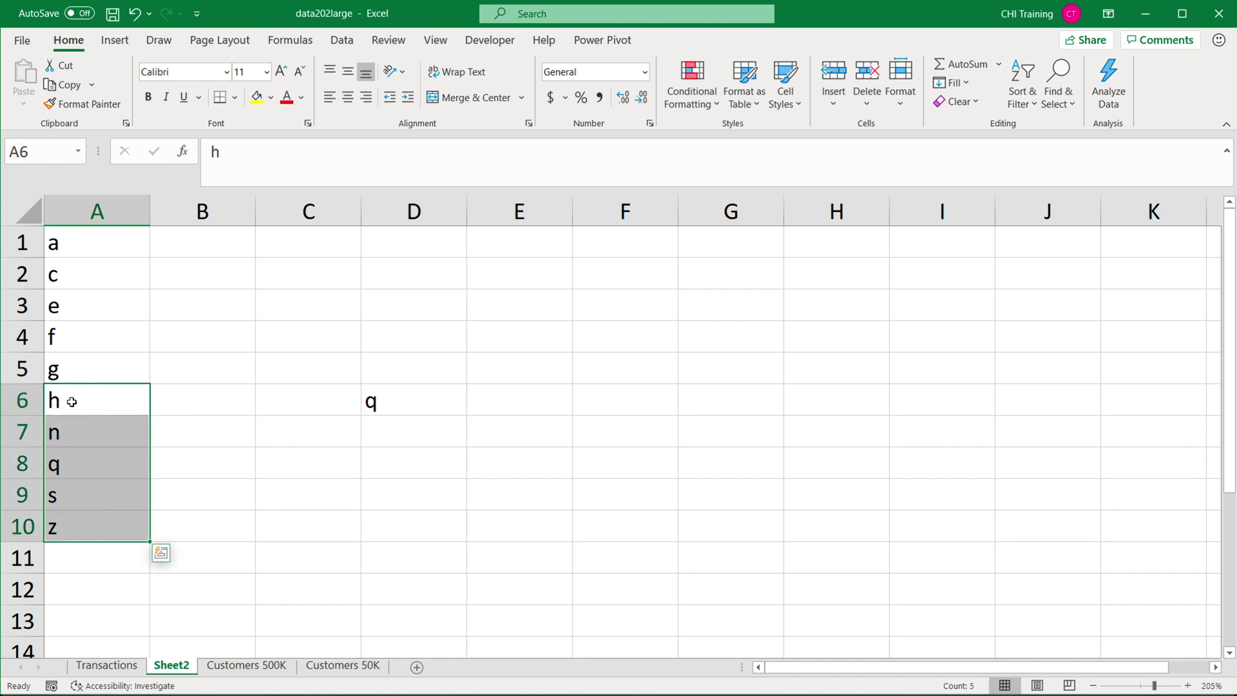
left_click_drag(73, 342, 87, 233)
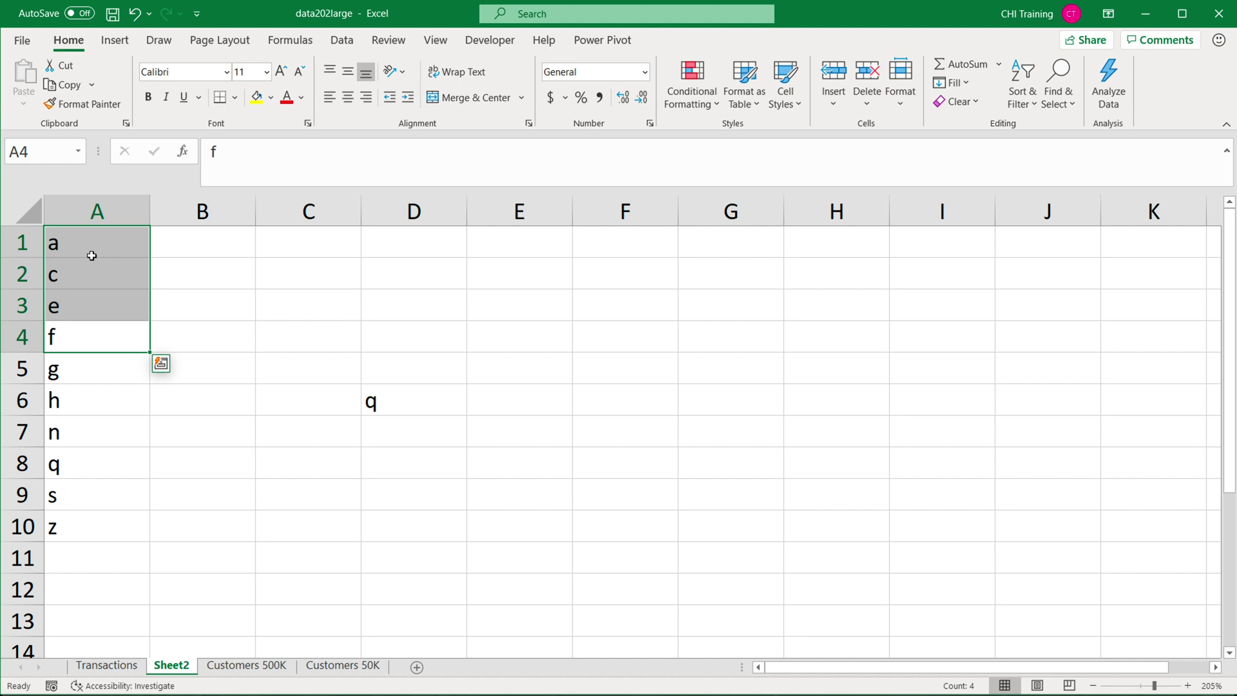
left_click_drag(71, 399, 75, 522)
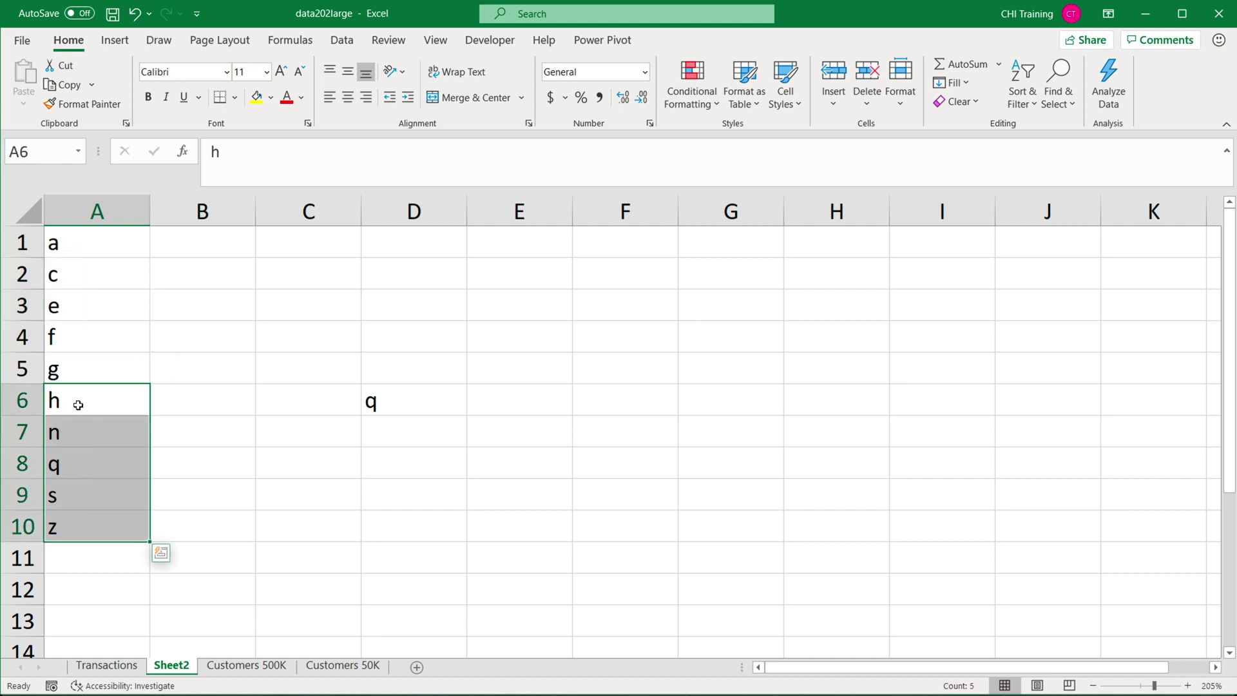
left_click(82, 466)
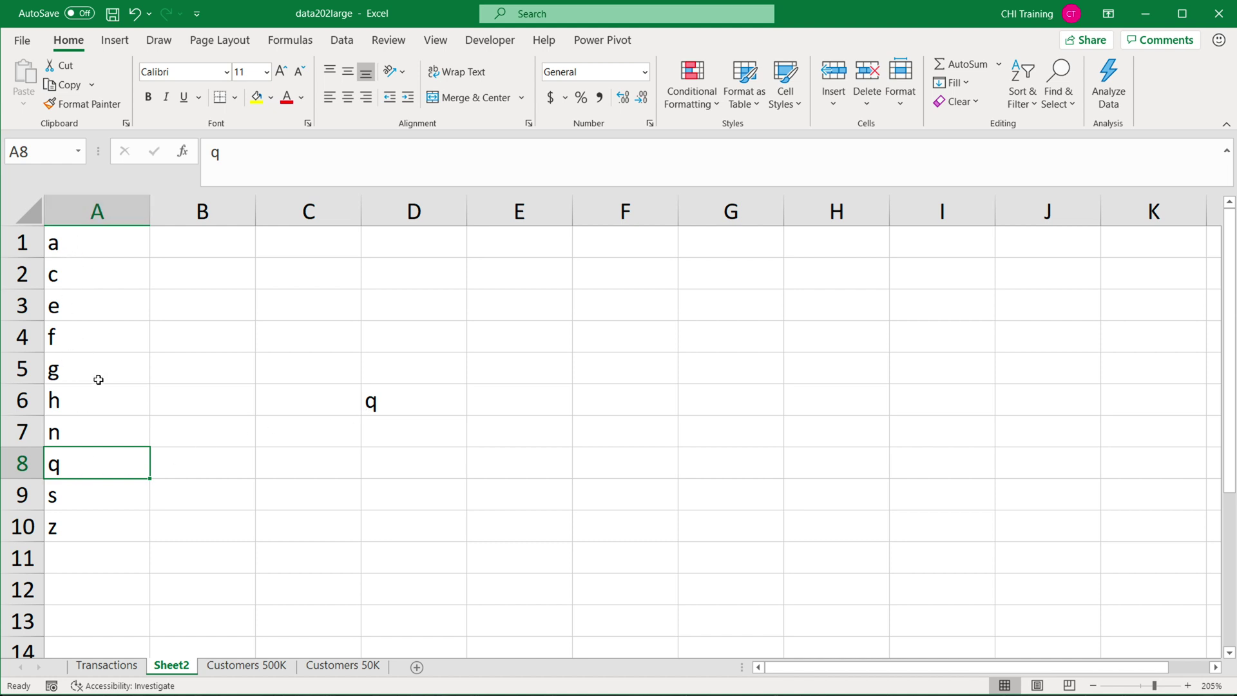
left_click(65, 253)
left_click(75, 277)
left_click(76, 306)
left_click(79, 332)
left_click(81, 358)
left_click(81, 390)
left_click(84, 423)
left_click(84, 466)
left_click(630, 340)
type("500")
key("Return")
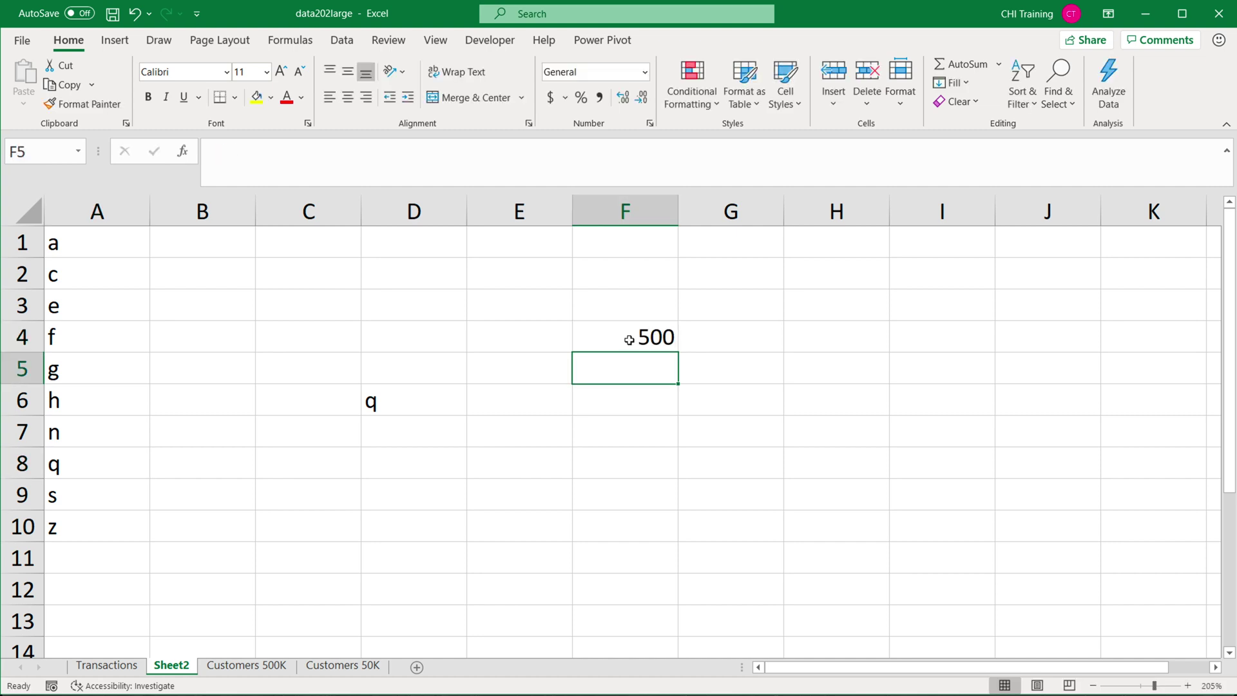
type("259")
key("Return")
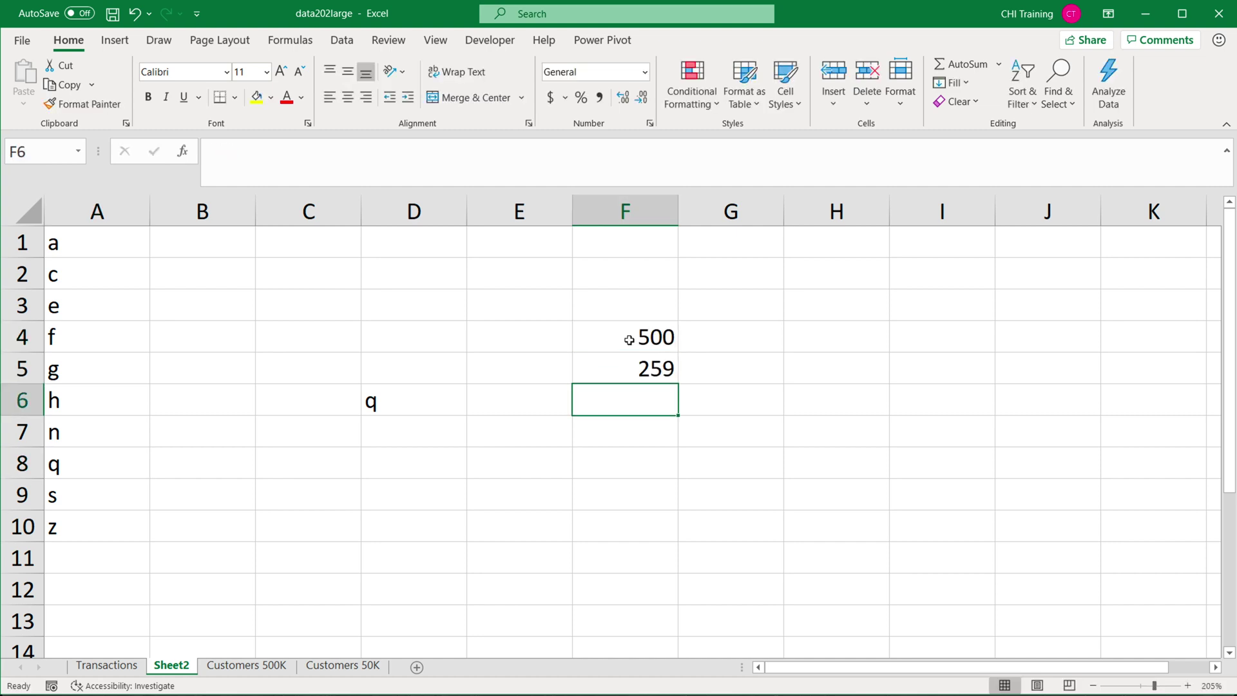
key("Up")
key("F2")
key("BackSpace")
type("0")
key("Return")
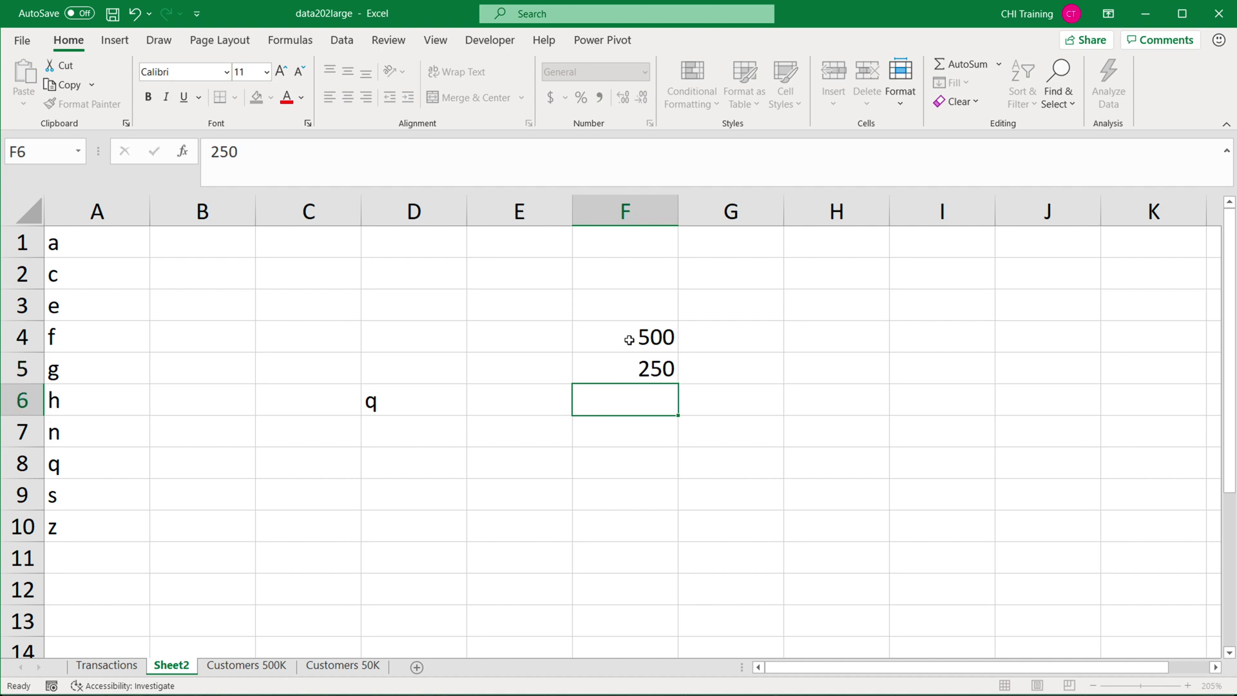
type("125")
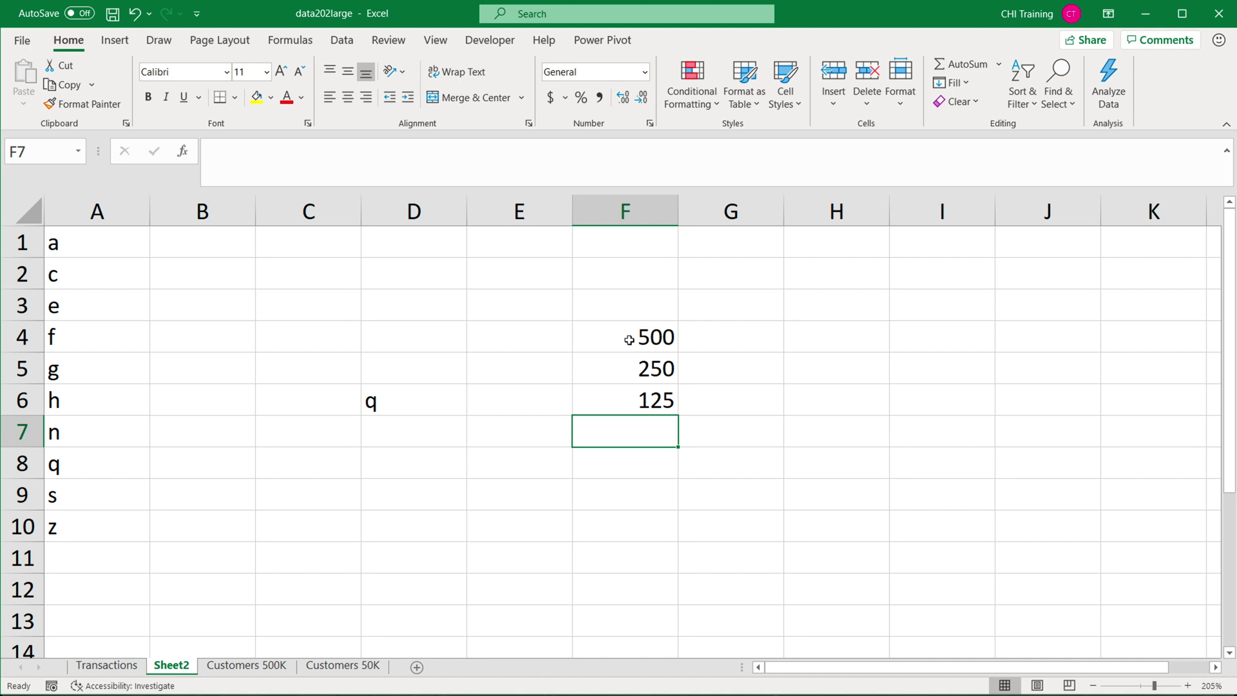
type("64")
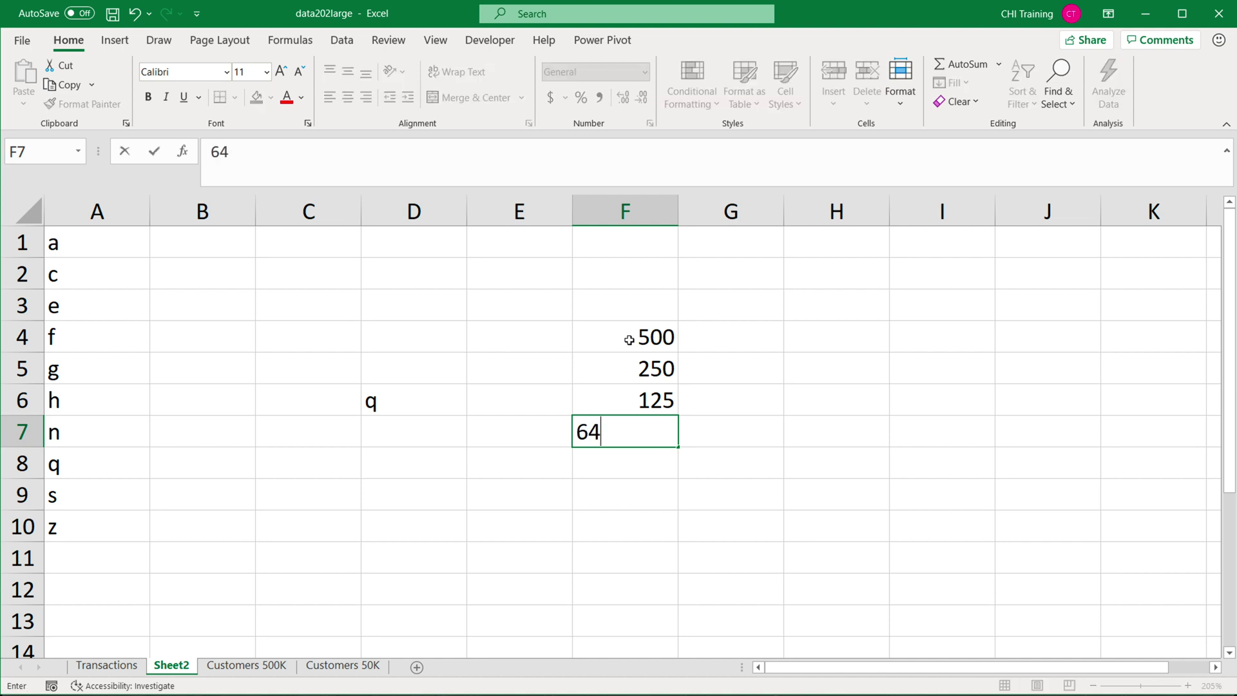
key("Return")
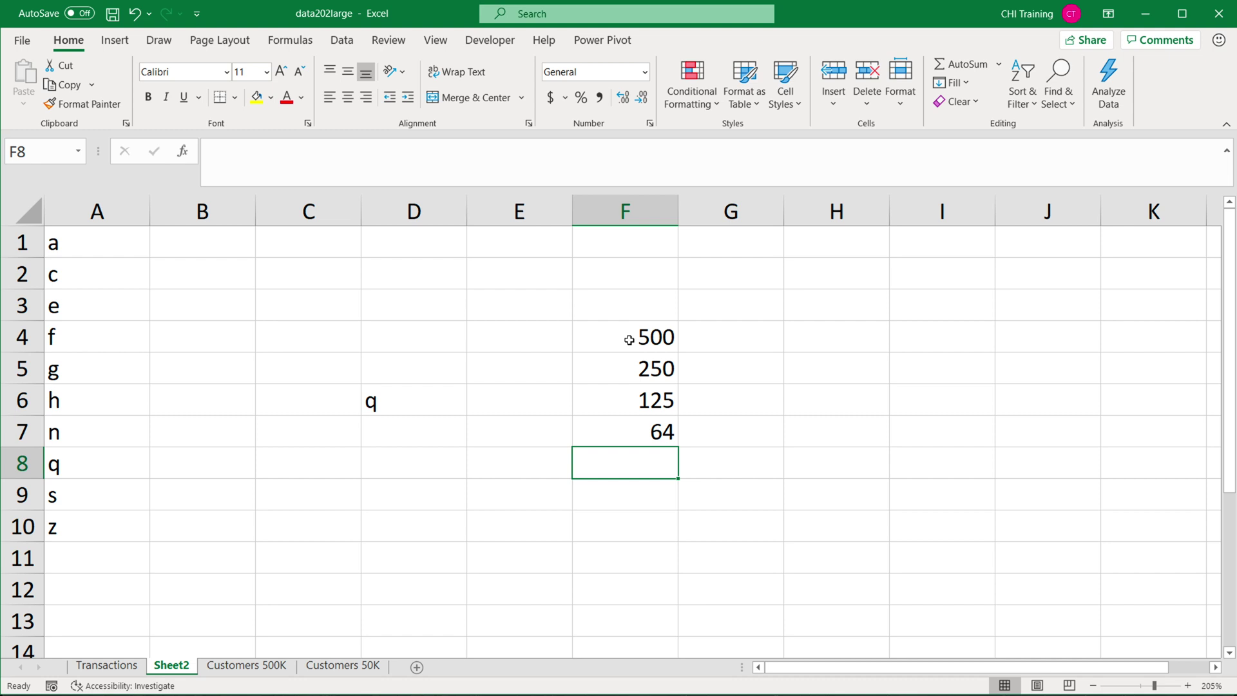
type("32")
key("Return")
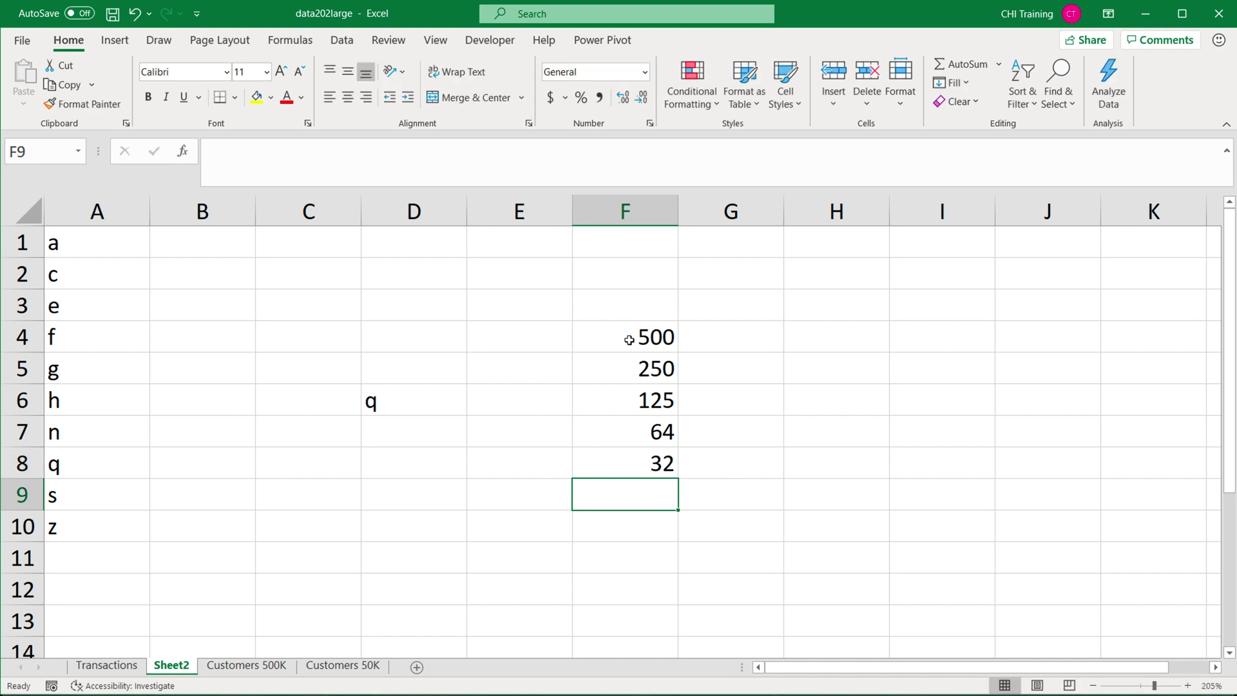
type("16")
key("Return")
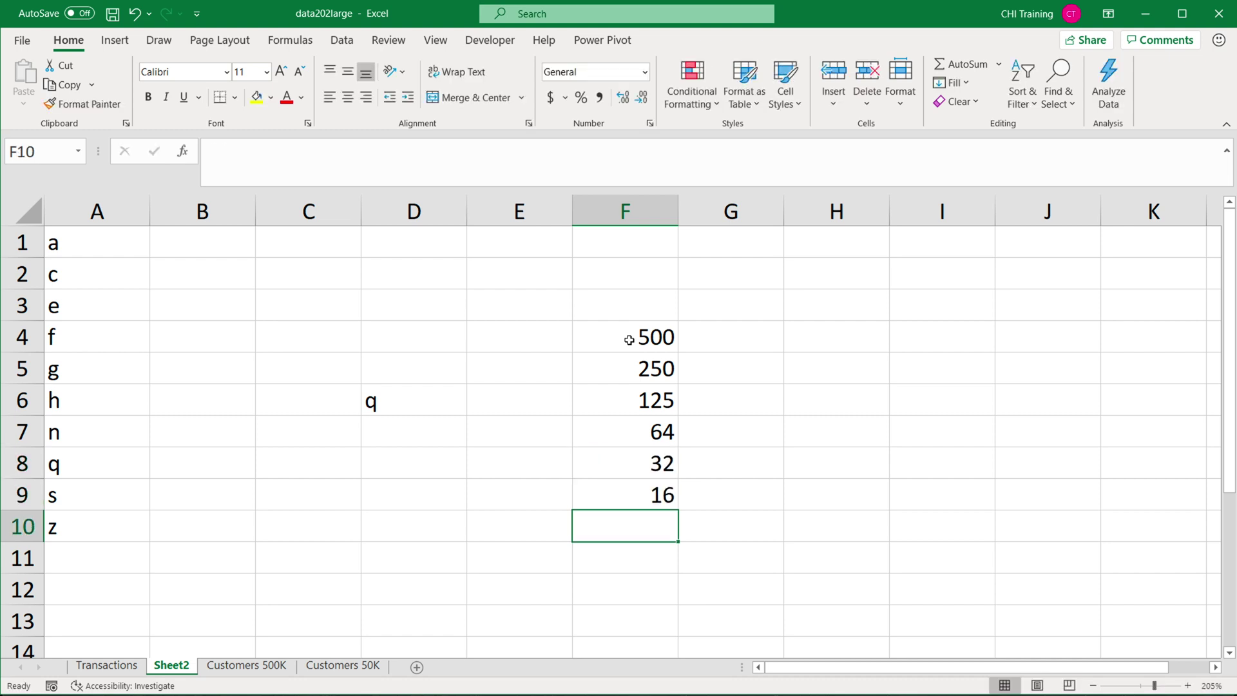
type("8")
key("Return")
type("4")
key("Return")
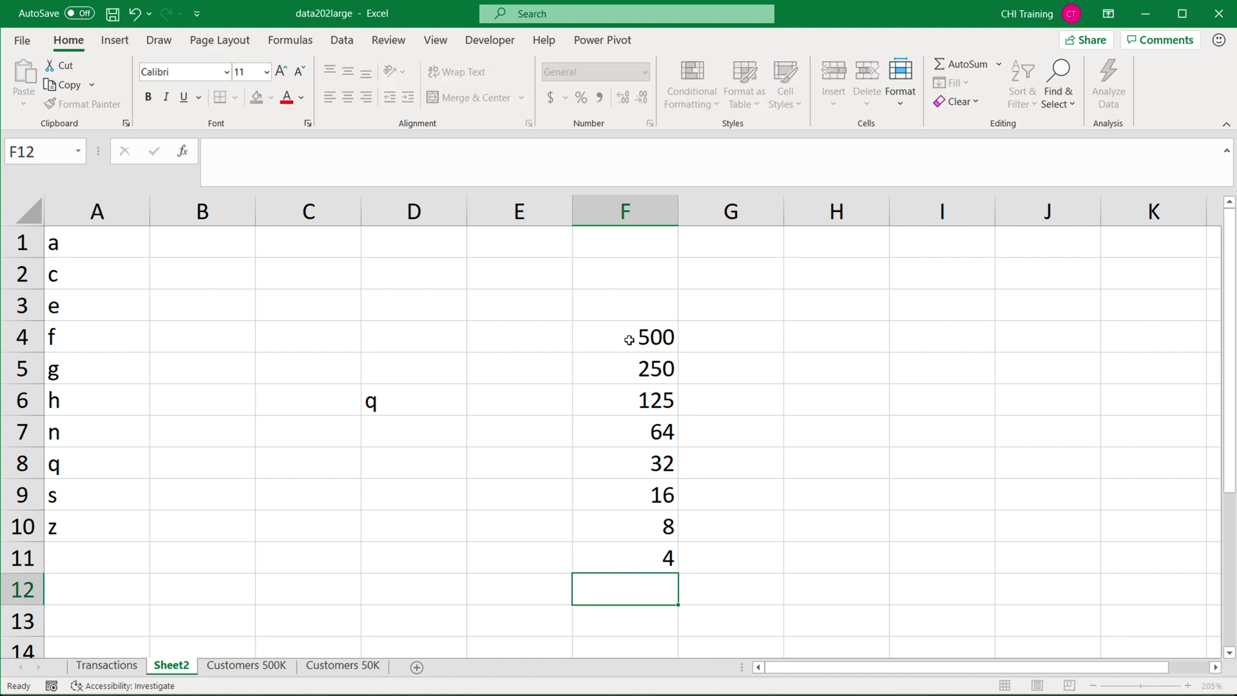
type("2")
key("Return")
type("1")
key("Up")
left_click(728, 280)
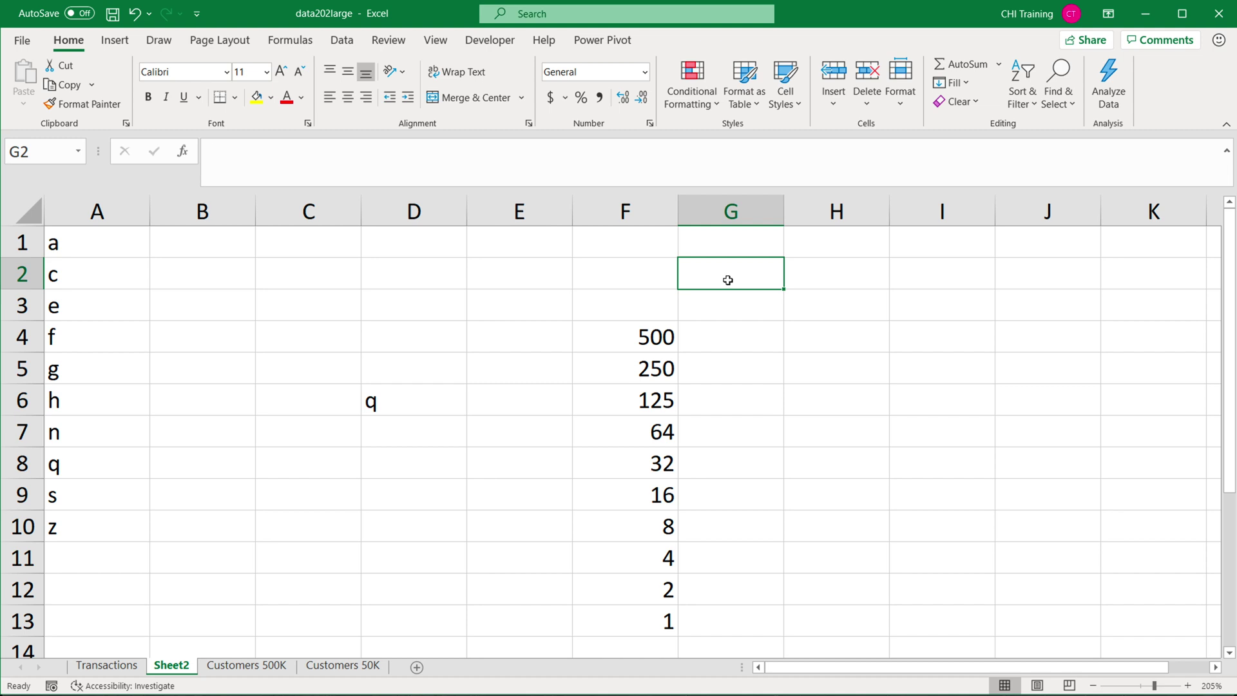
type("1000")
key("Return")
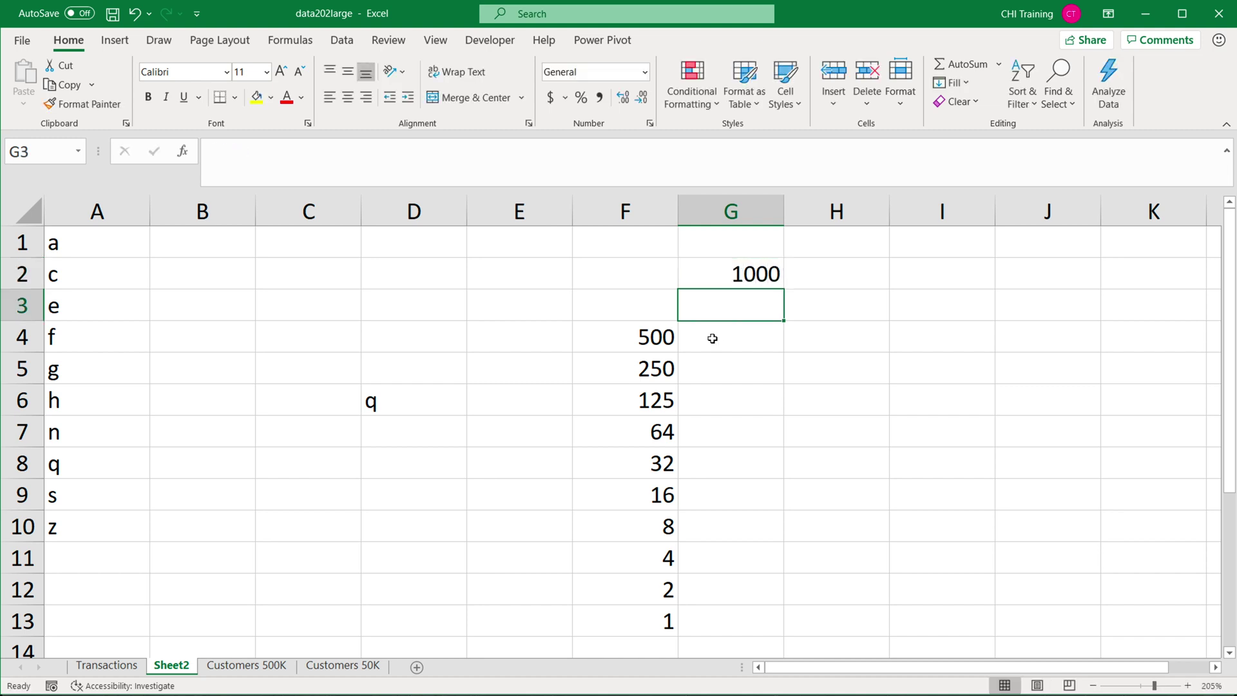
left_click(658, 342)
left_click_drag(646, 367, 638, 624)
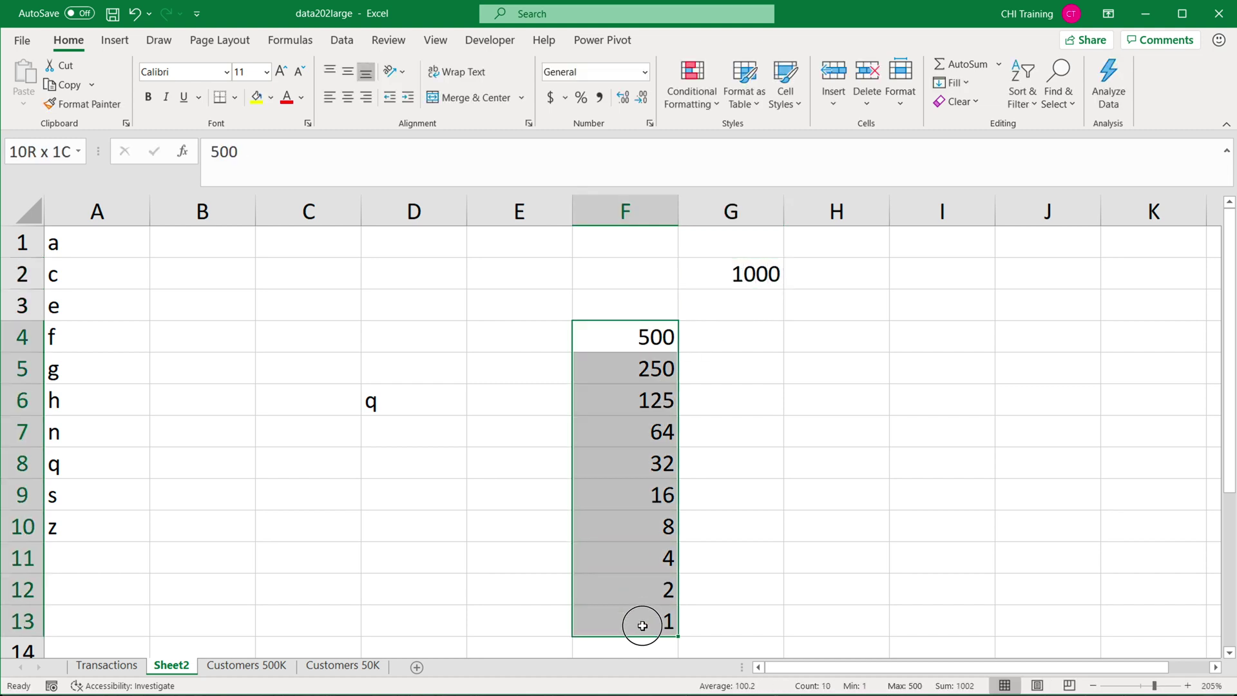
left_click(638, 335)
left_click(643, 369)
left_click(644, 400)
left_click(650, 431)
left_click(655, 463)
left_click(659, 495)
left_click(664, 524)
left_click(665, 555)
left_click(666, 588)
left_click(667, 620)
left_click(670, 328)
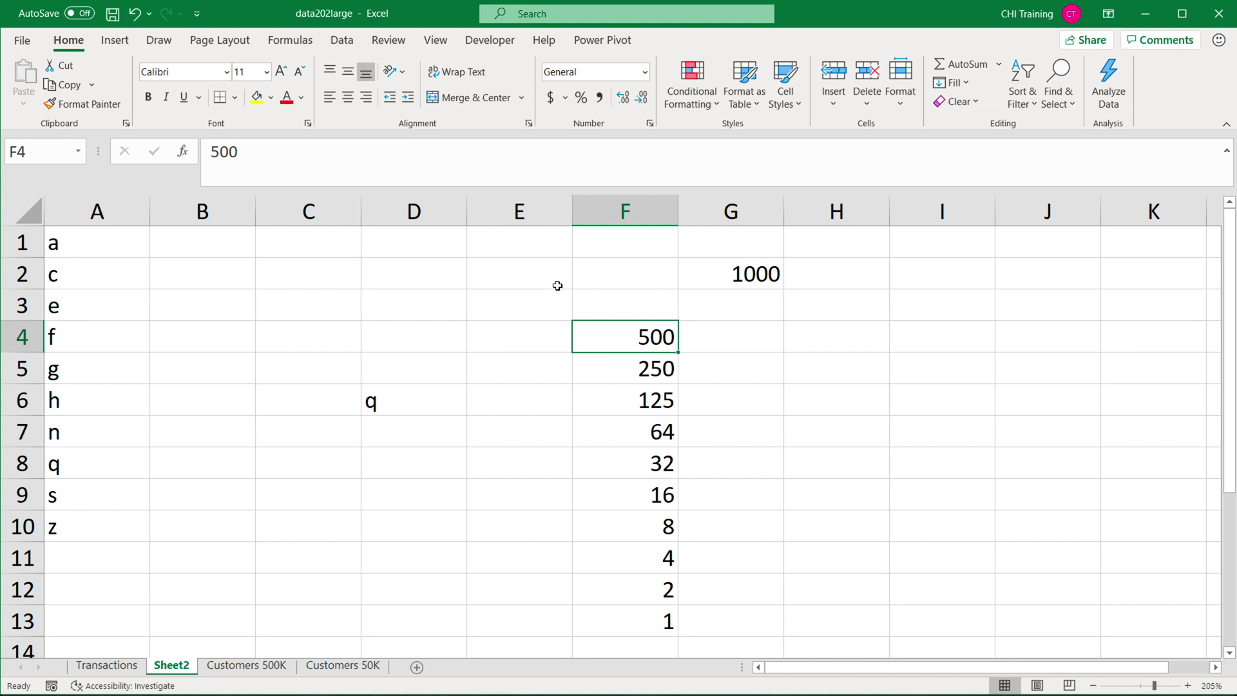
left_click(517, 245)
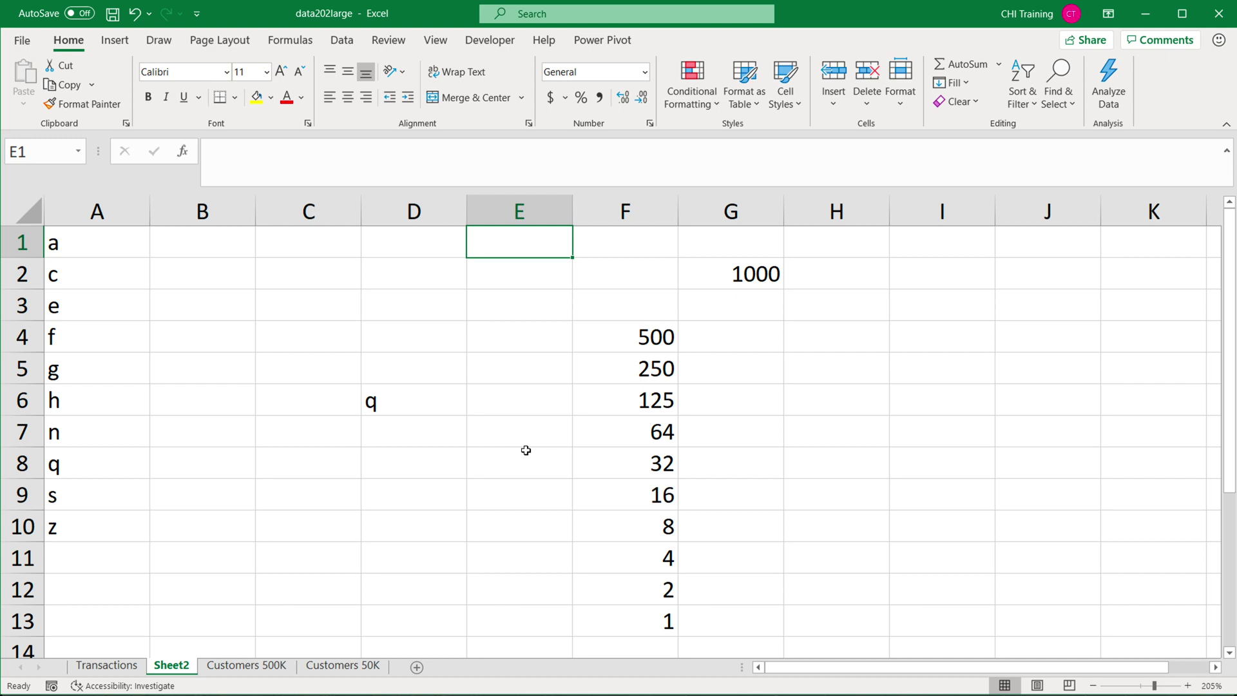
left_click_drag(665, 342, 665, 612)
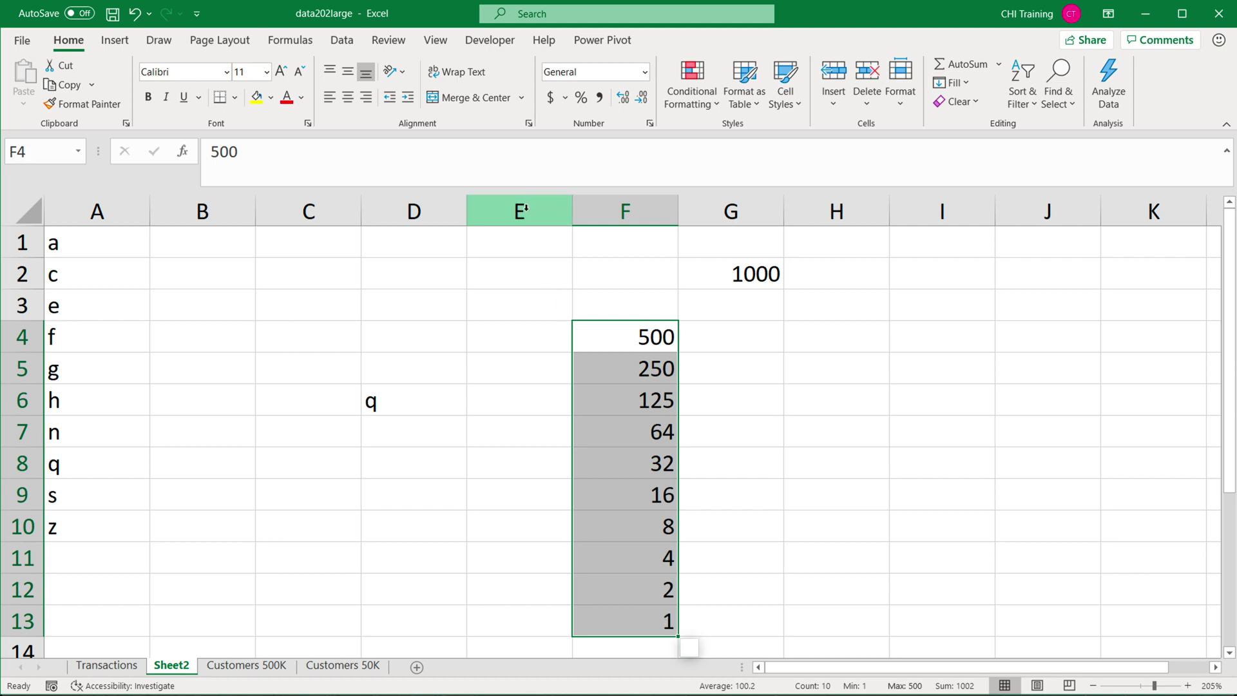
left_click_drag(727, 216, 612, 206)
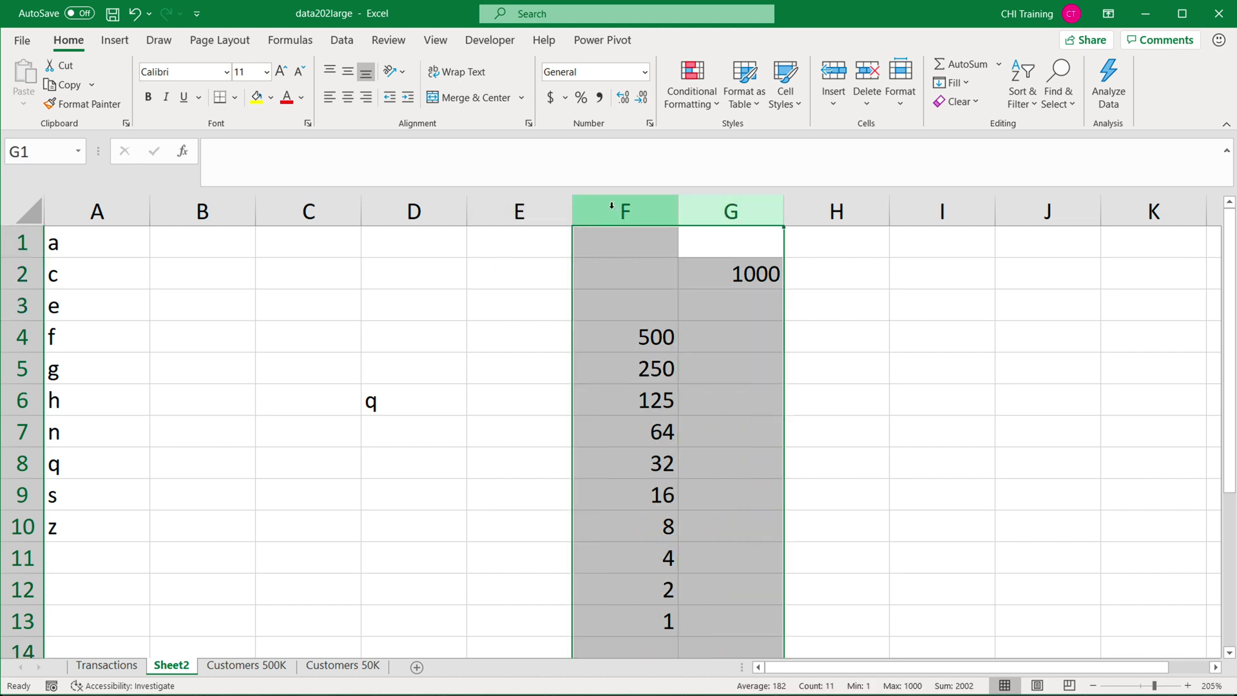
- Clear columns F and G and delete the q from column D
key("Delete")
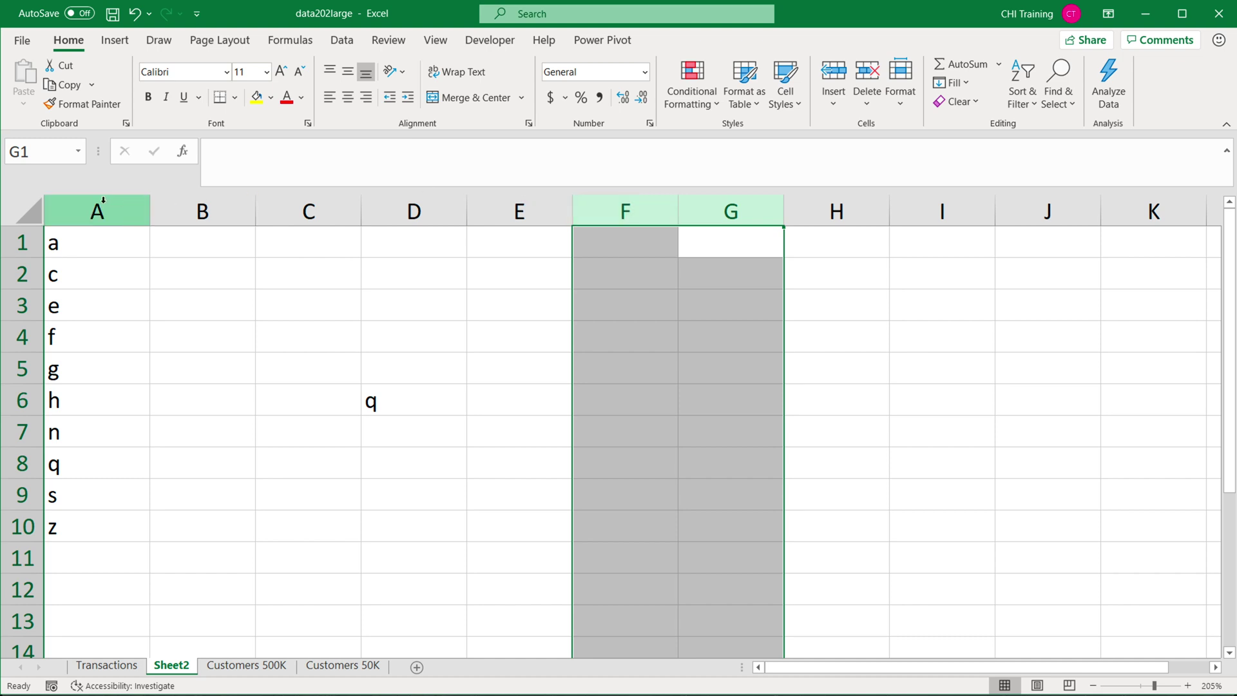
left_click(417, 209)
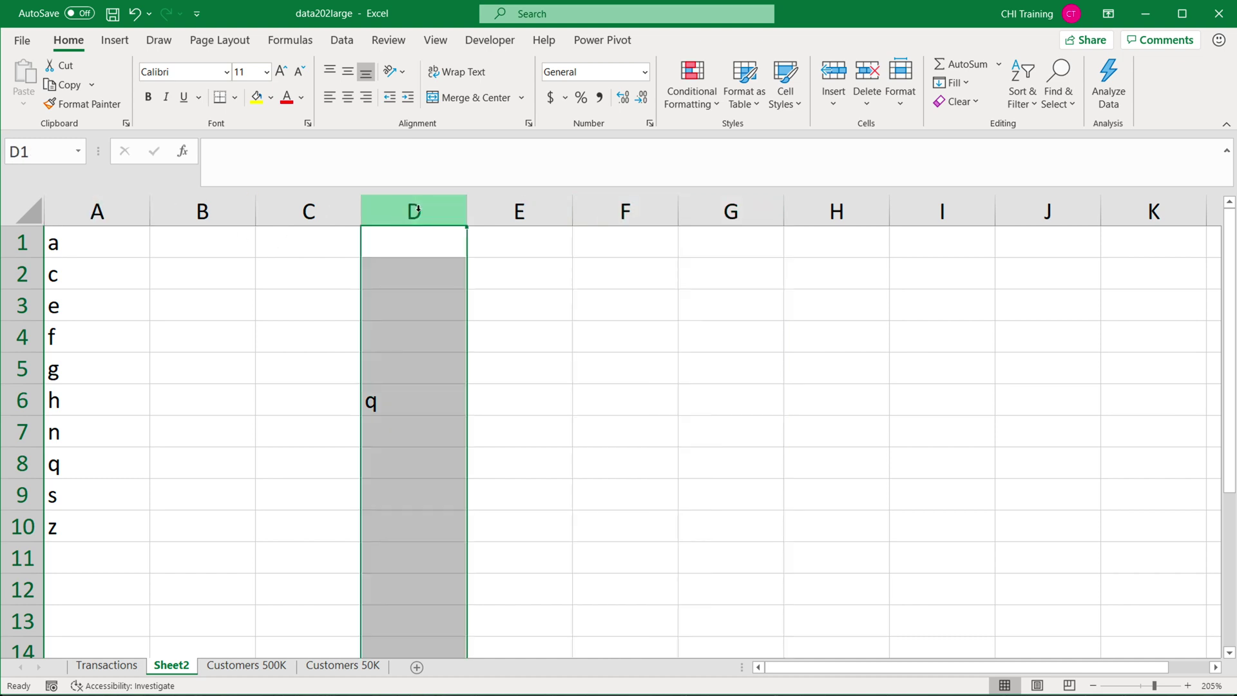
key("Delete")
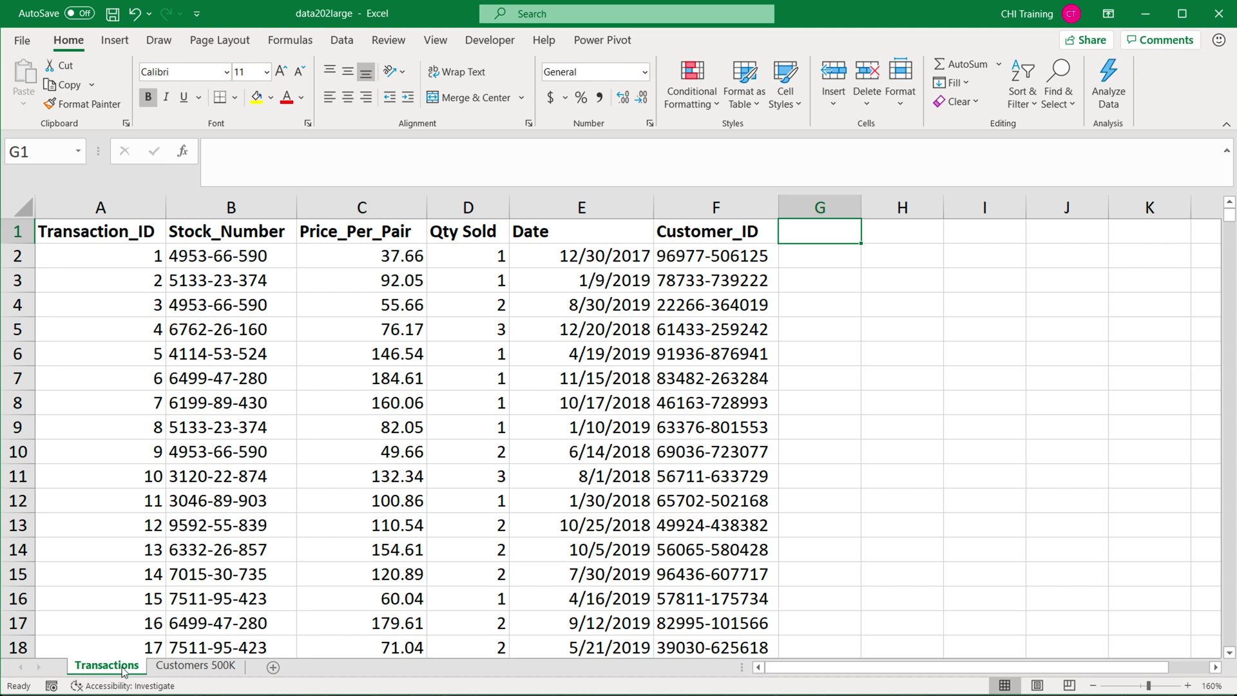
- Check the Transactions table's row count by jumping to its last row and back
left_click(107, 257)
left_click(107, 227)
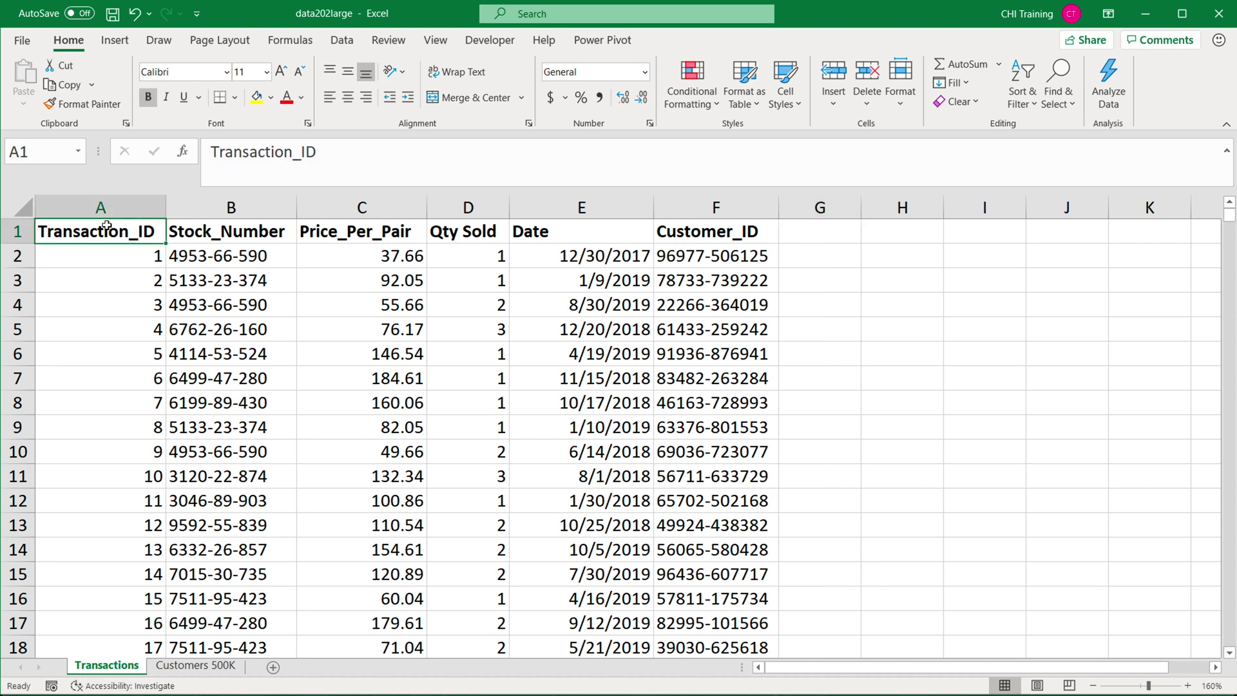
key("ctrl+Down")
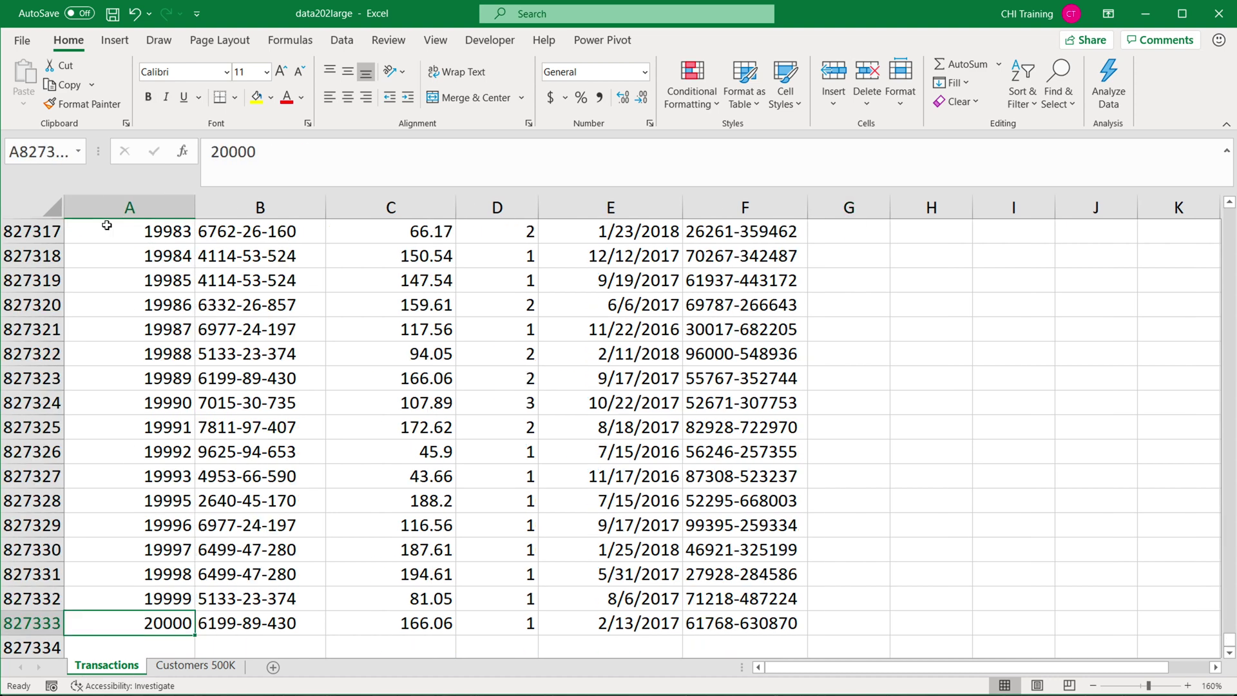
scroll(39, 477, "down", 2)
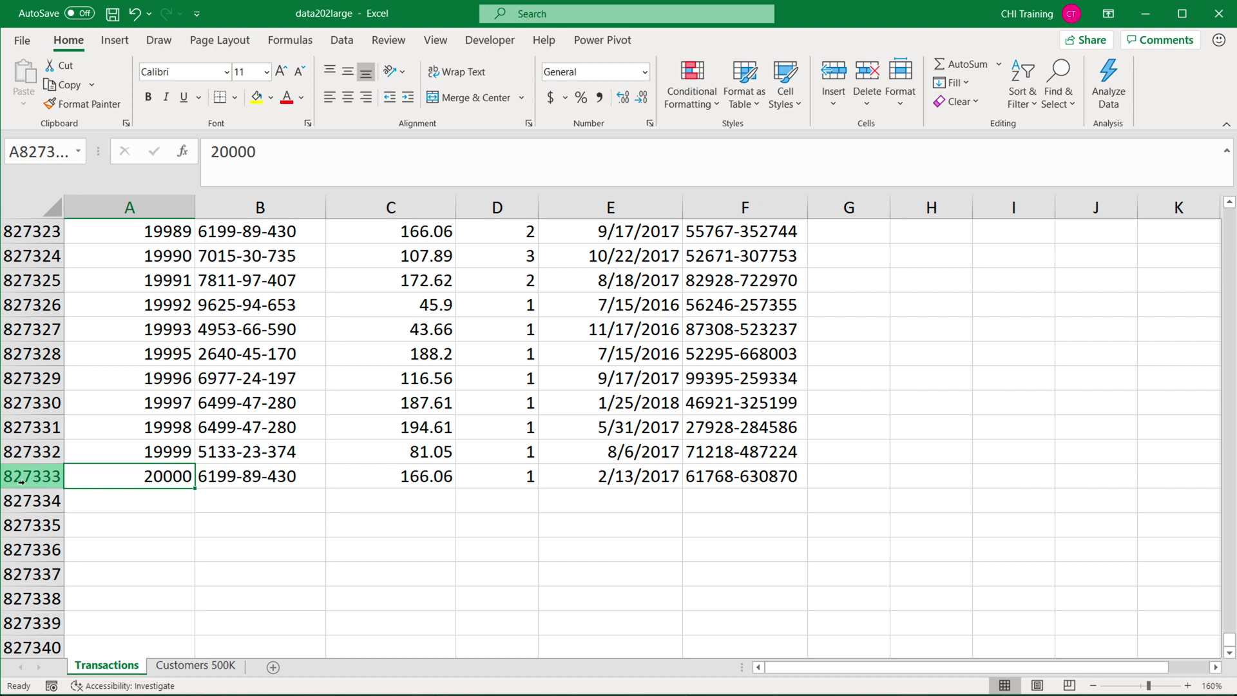
left_click(163, 445)
key("ctrl+Home")
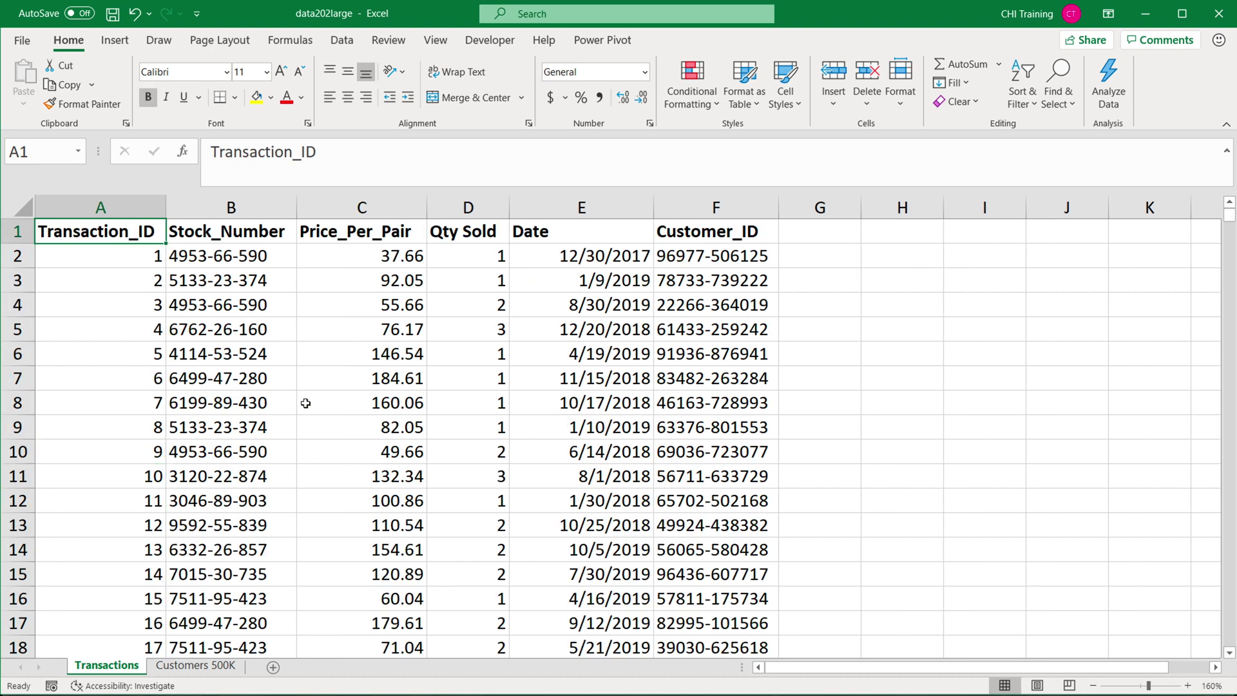
left_click(696, 202)
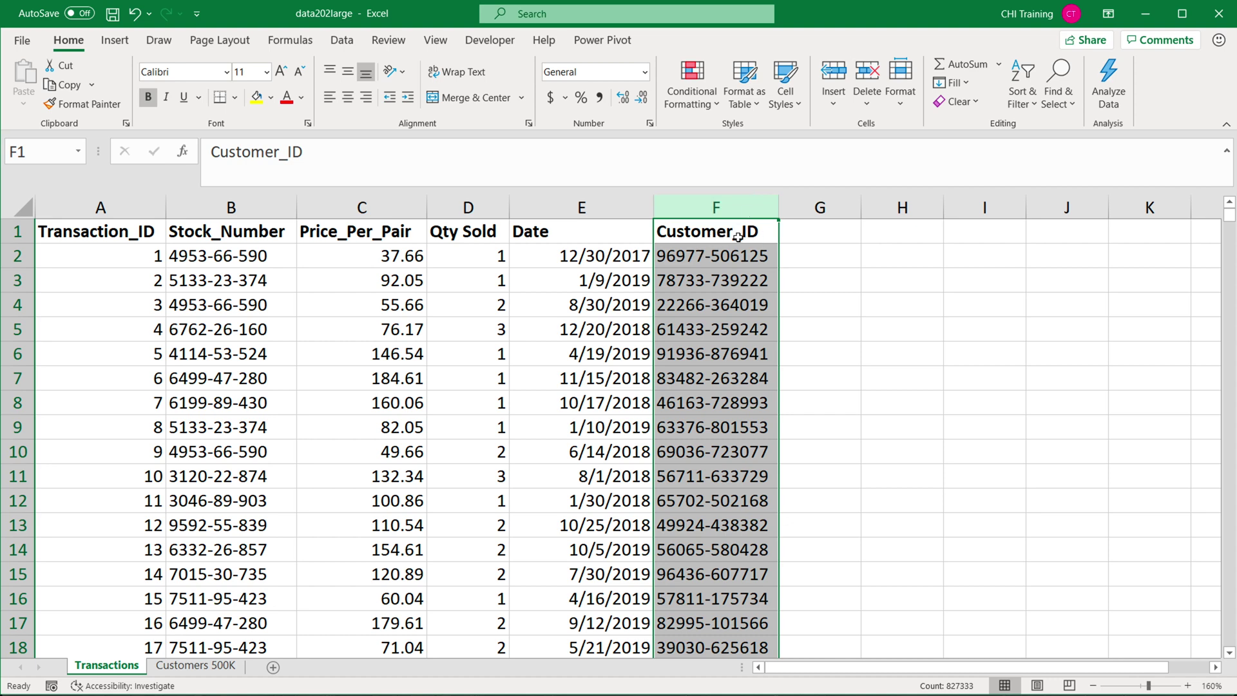
- Add the header Gender in G1 of the Transactions sheet
left_click(828, 232)
type("Gender")
key("Return")
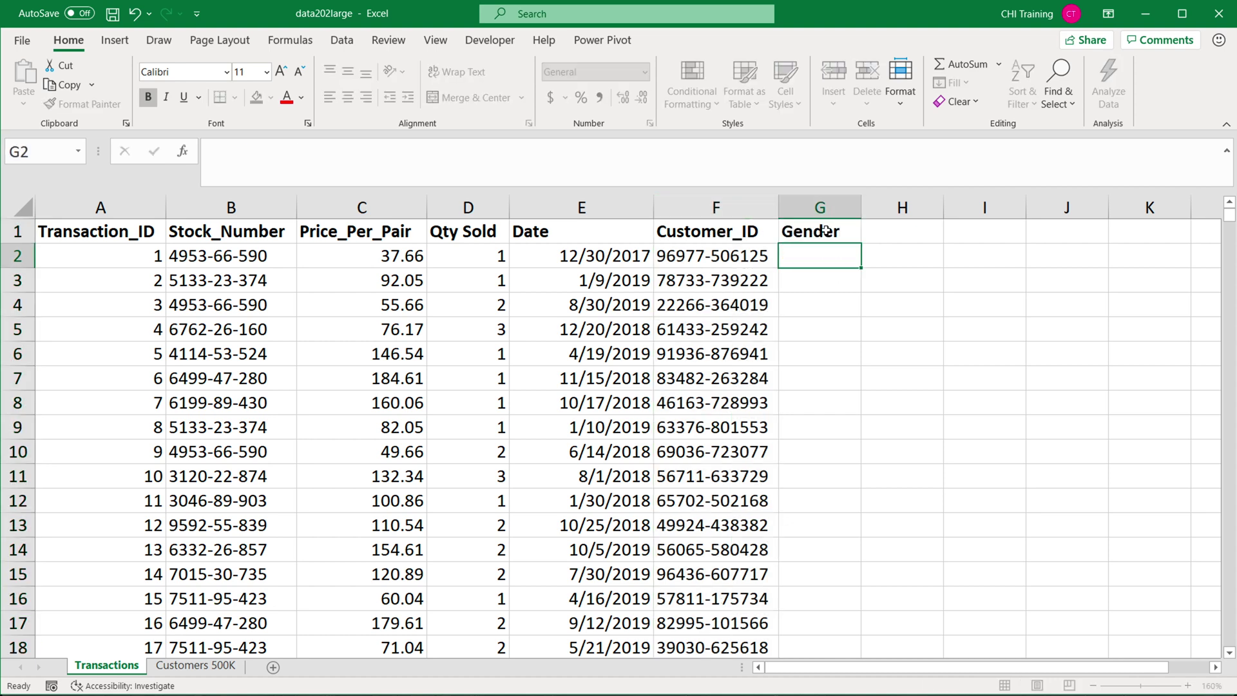
- On Customers 500K, jump to the last customer row, then back to the Gender header
left_click(196, 665)
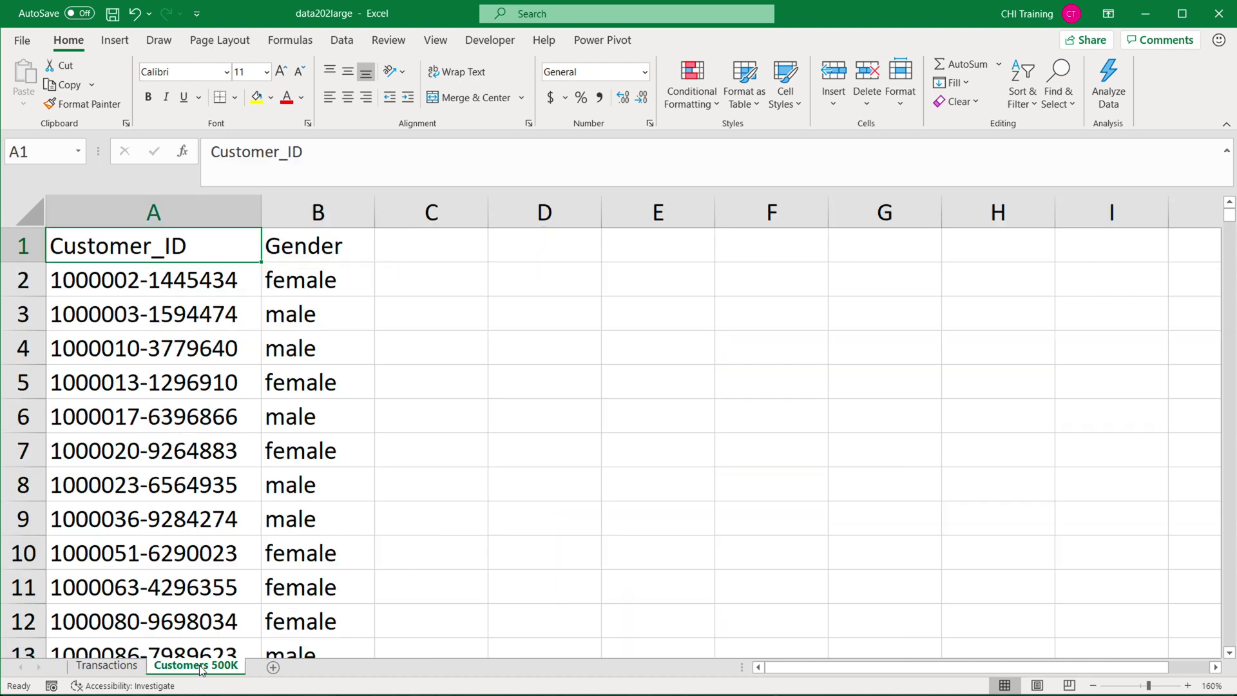
left_click(159, 283)
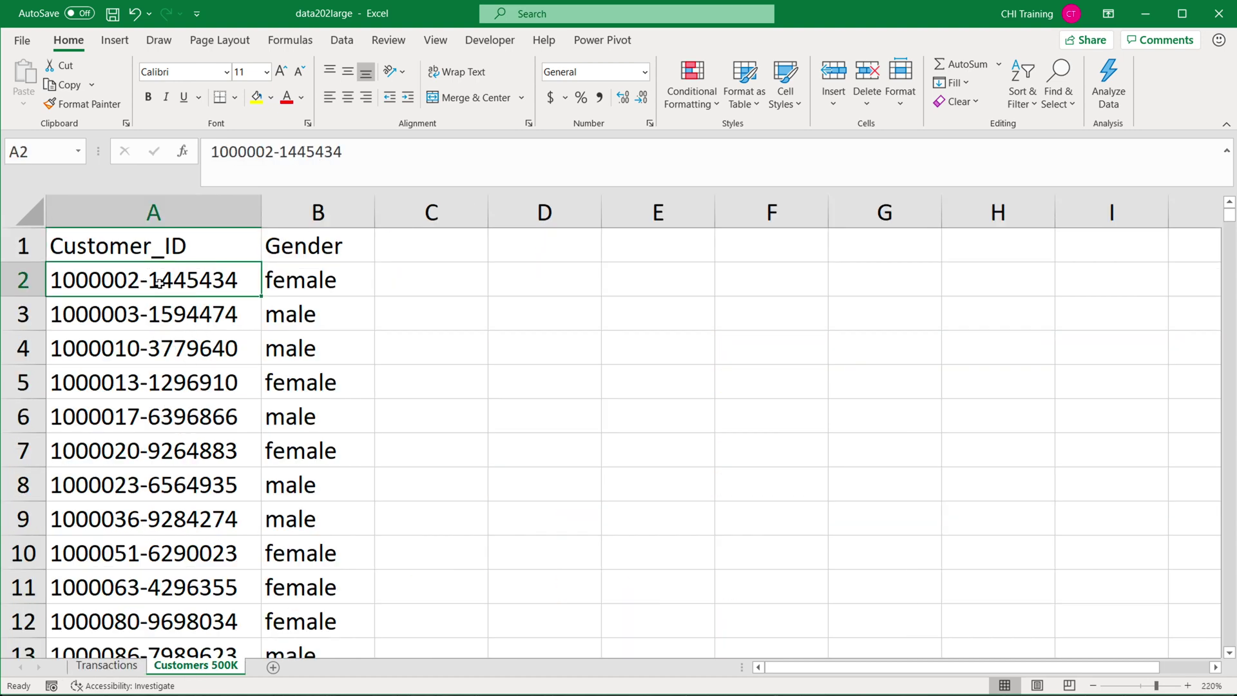
key("ctrl+Down")
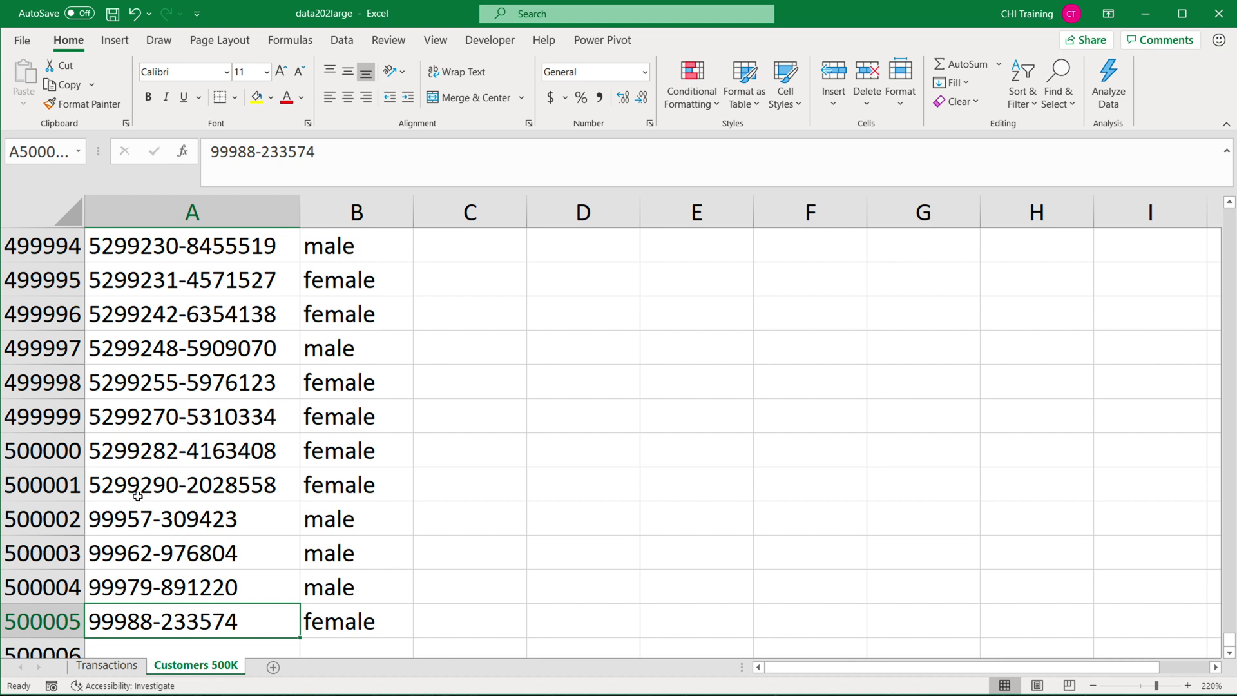
scroll(137, 496, "down", 1)
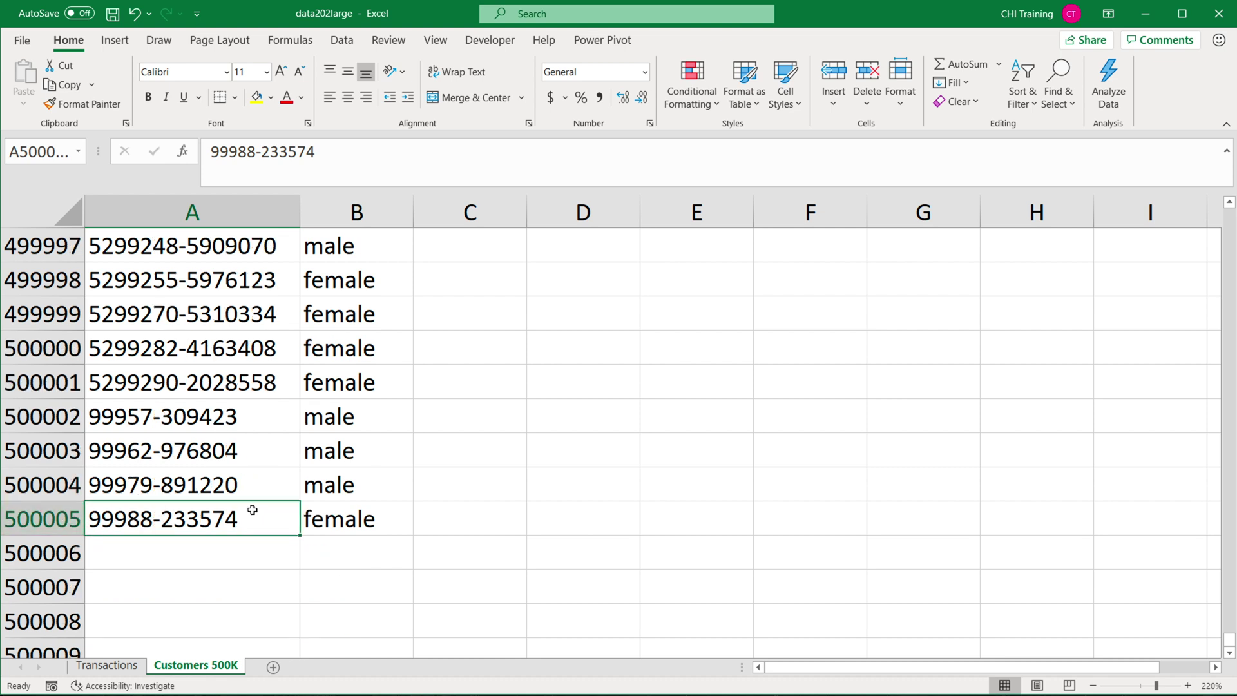
key("ctrl+Up")
key("ctrl+Right")
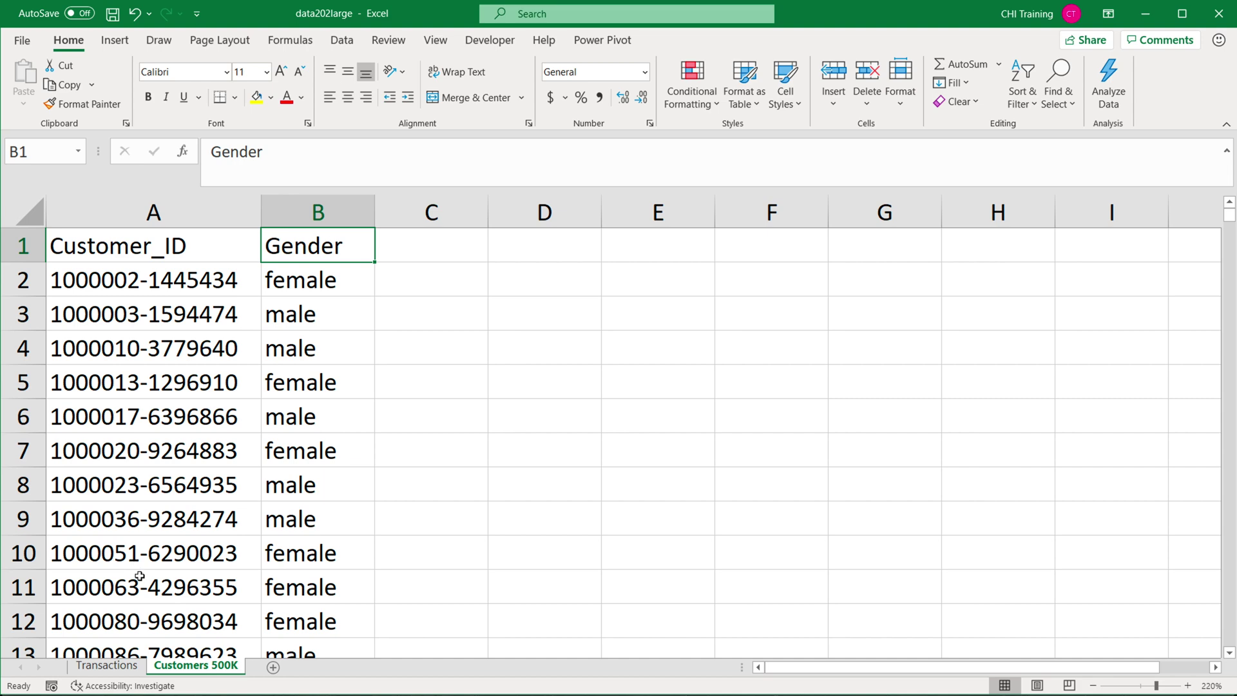
- Return to the Transactions sheet and select cells G2 through J2 under the headers
left_click(122, 667)
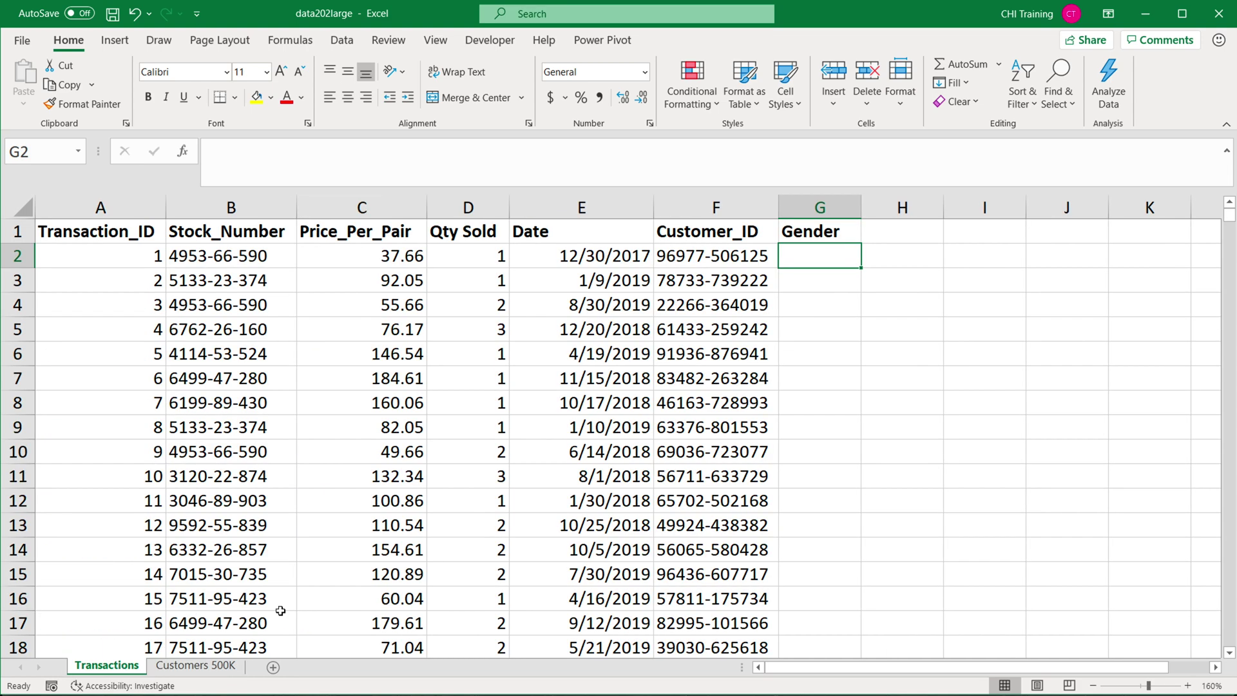
left_click(816, 232)
left_click(135, 237)
scroll(132, 240, "up", 1, "ctrl")
scroll(132, 242, "down", 1, "ctrl")
left_click(825, 255)
left_click(914, 257)
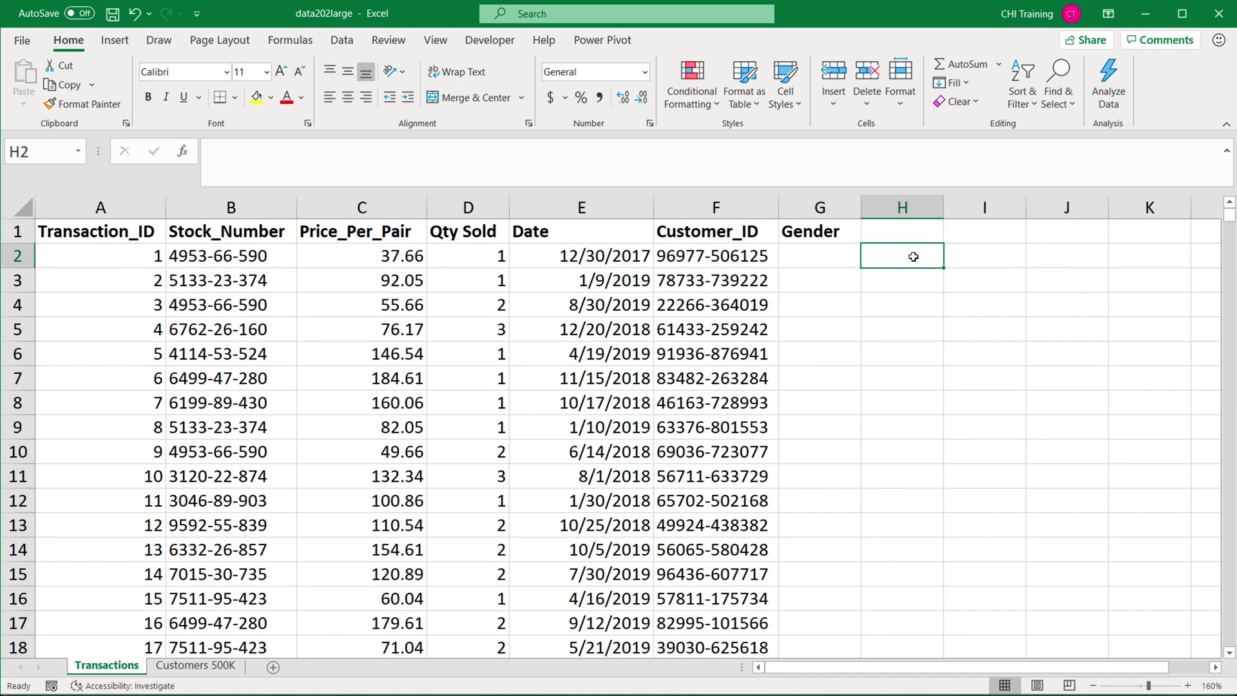
left_click_drag(992, 258, 1104, 254)
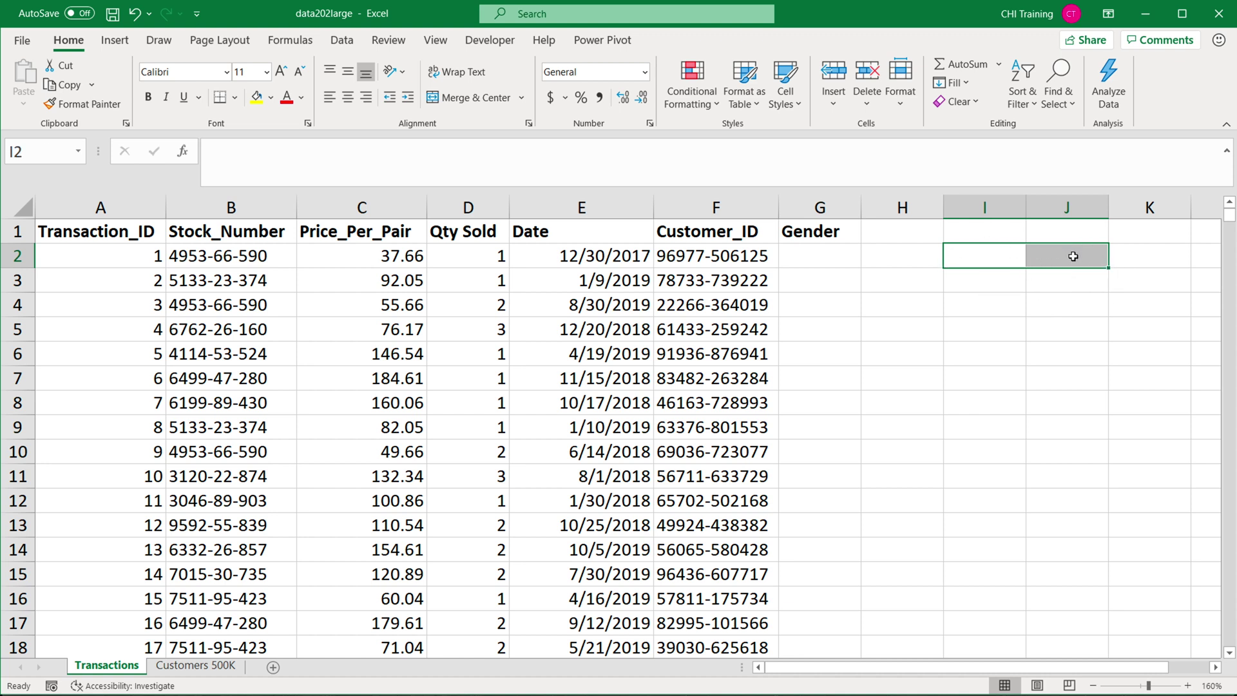
- Build =VLOOKUP(F2:F827333,'Customers 500K'!$A:$B,2,0) in G2
left_click(804, 255)
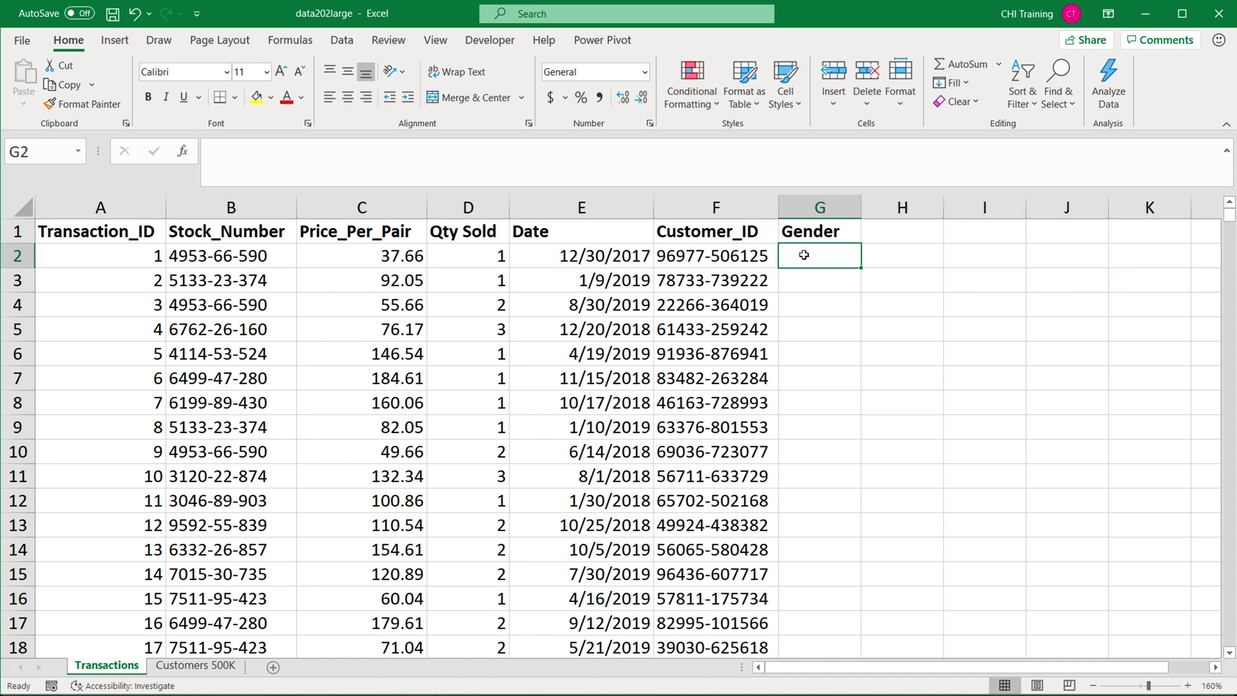
type("=vl")
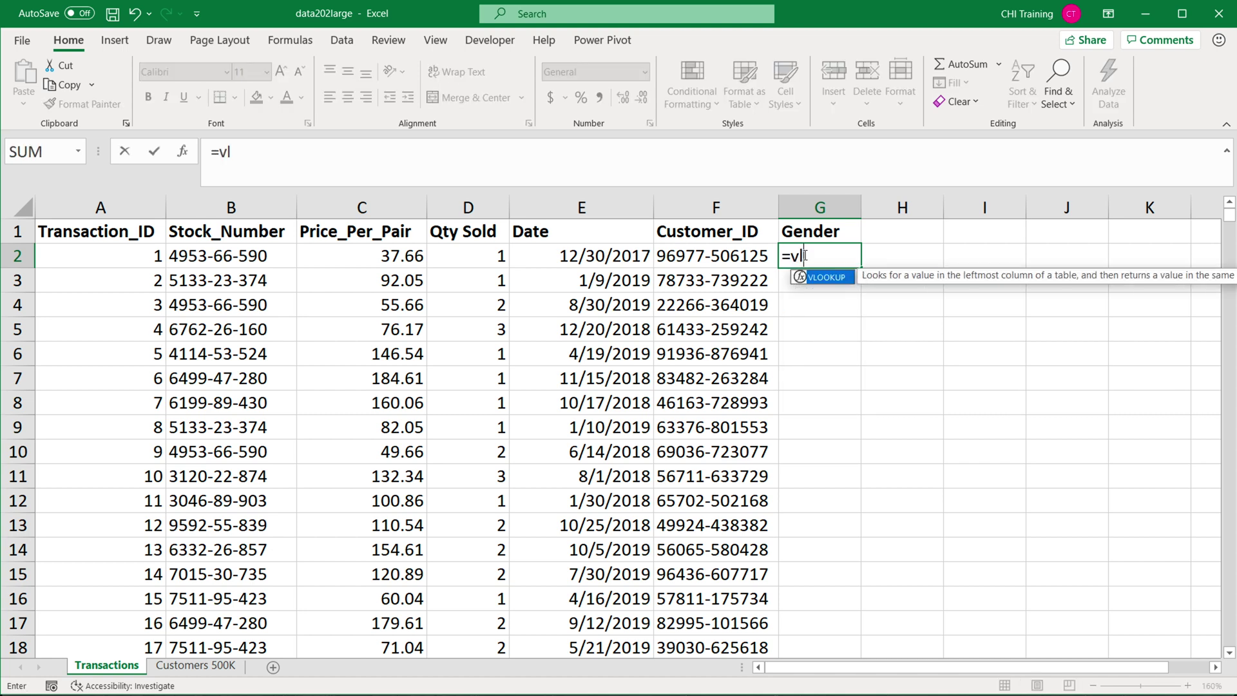
key("Tab")
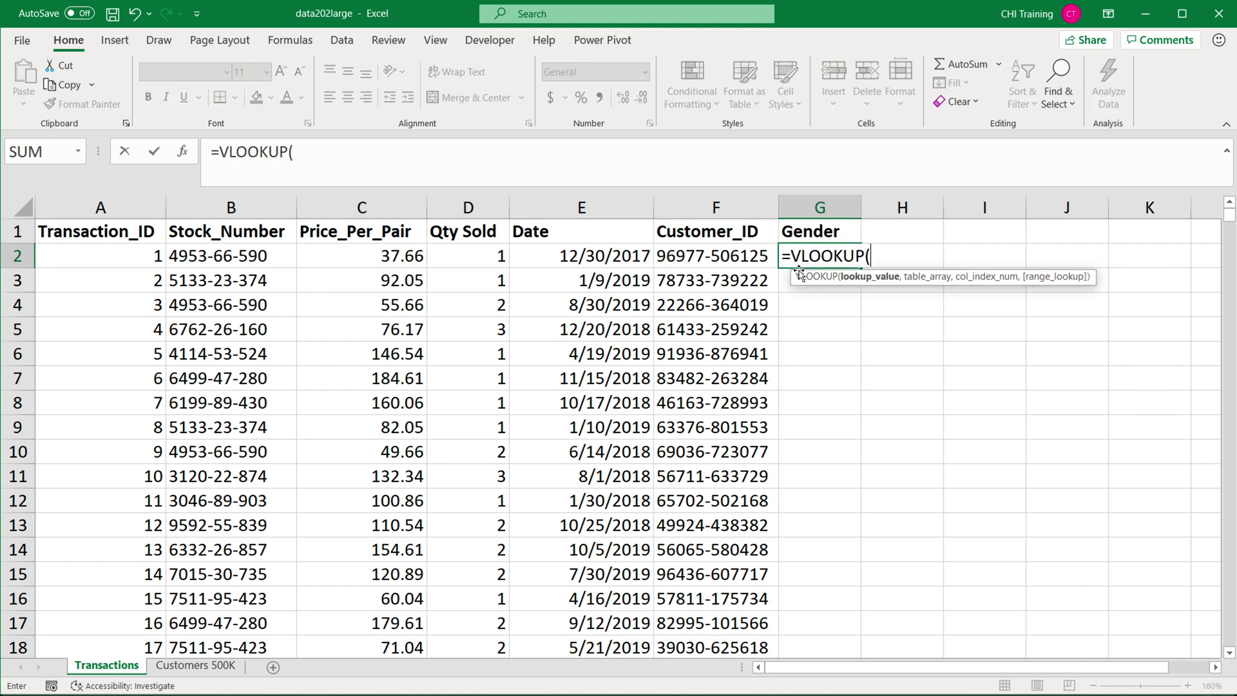
left_click(710, 256)
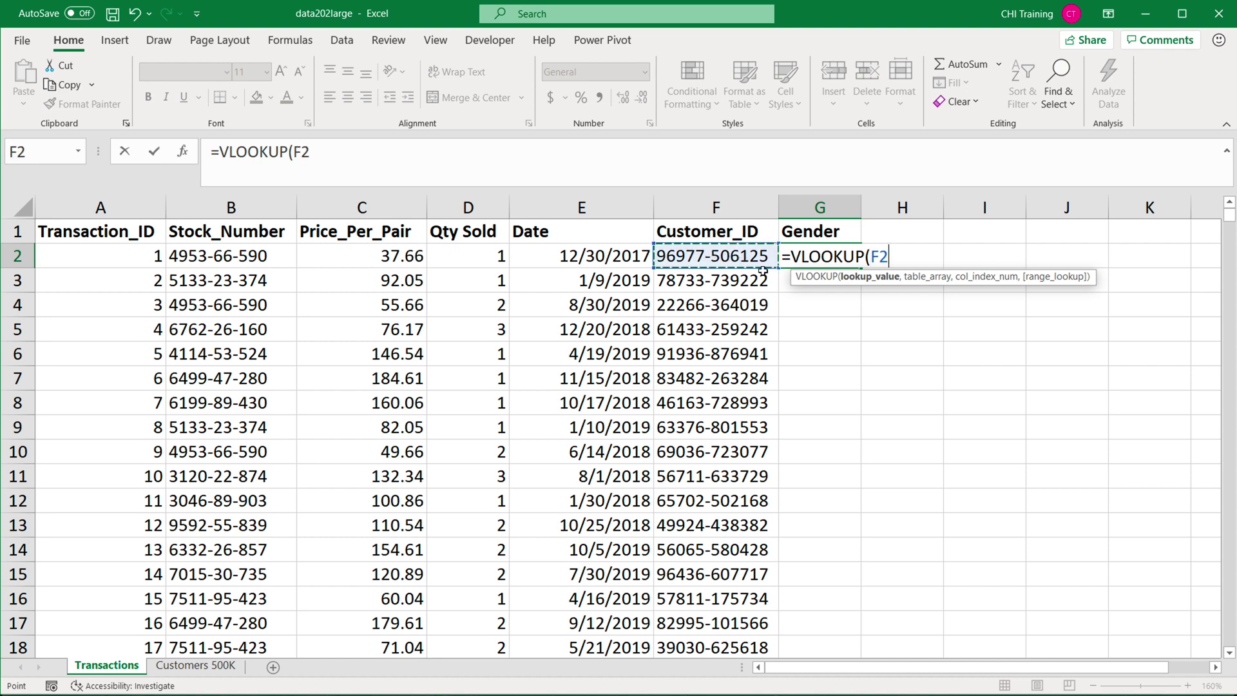
key("ctrl+shift+Down")
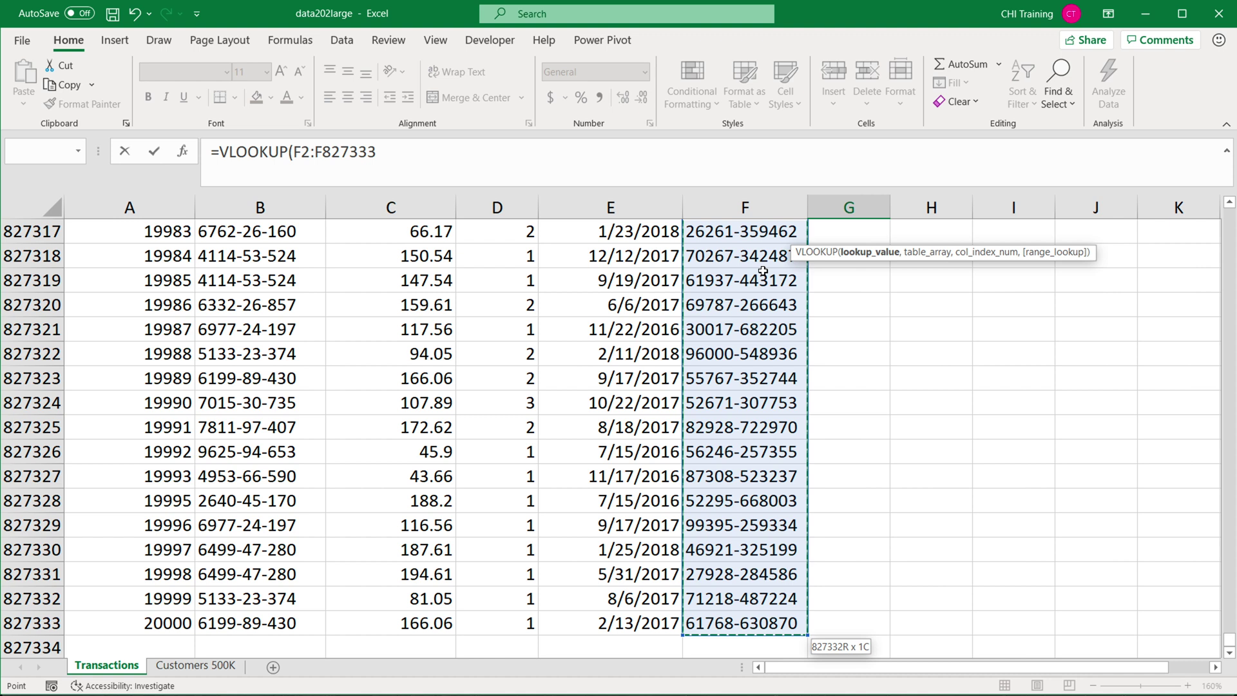
type(",")
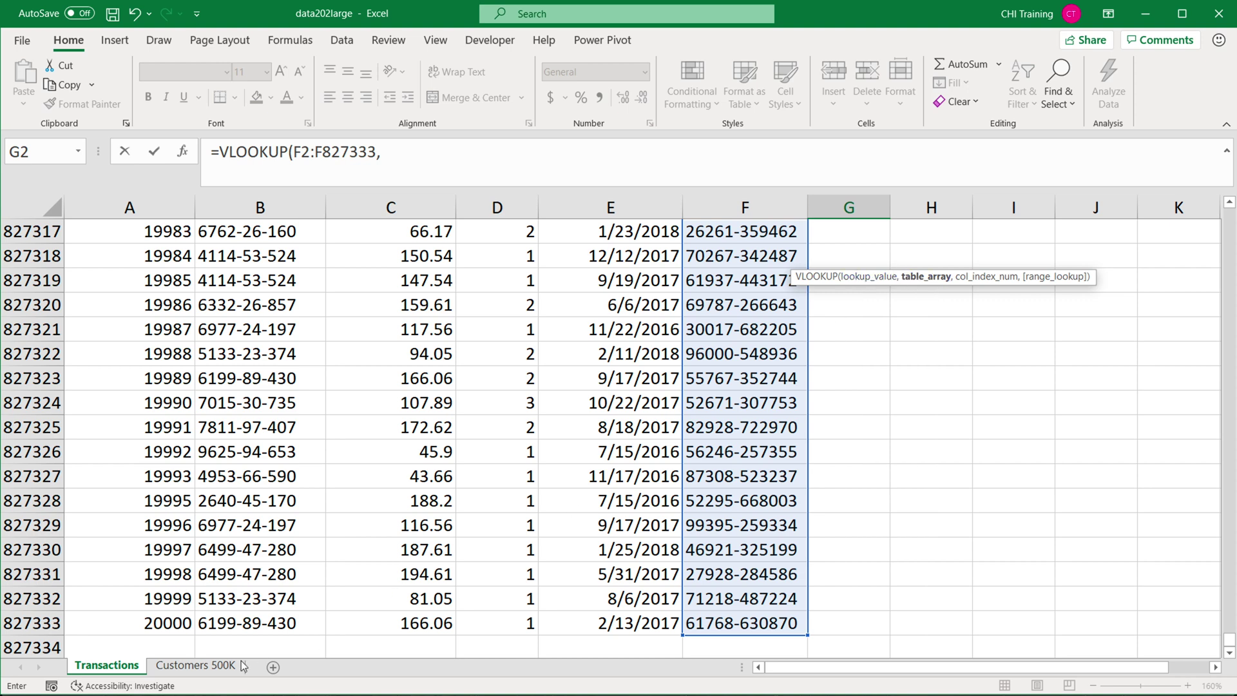
left_click(201, 666)
left_click_drag(157, 210, 277, 211)
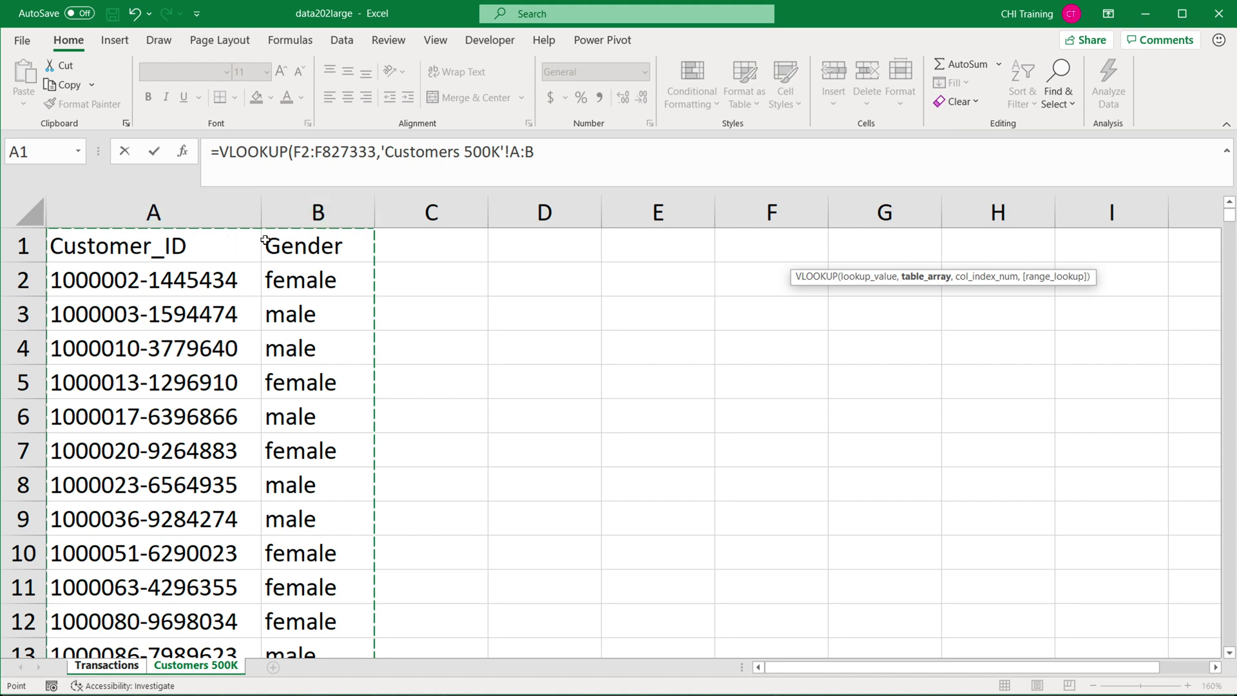
key("F4")
type(",")
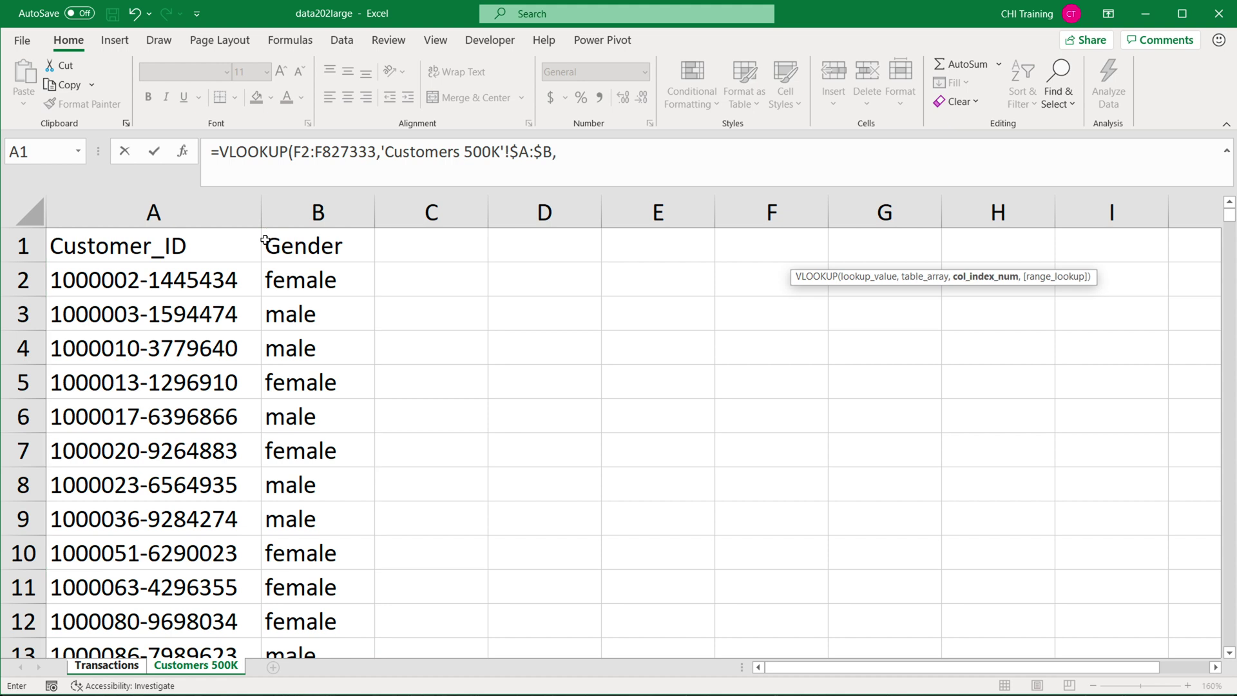
type("2,0")
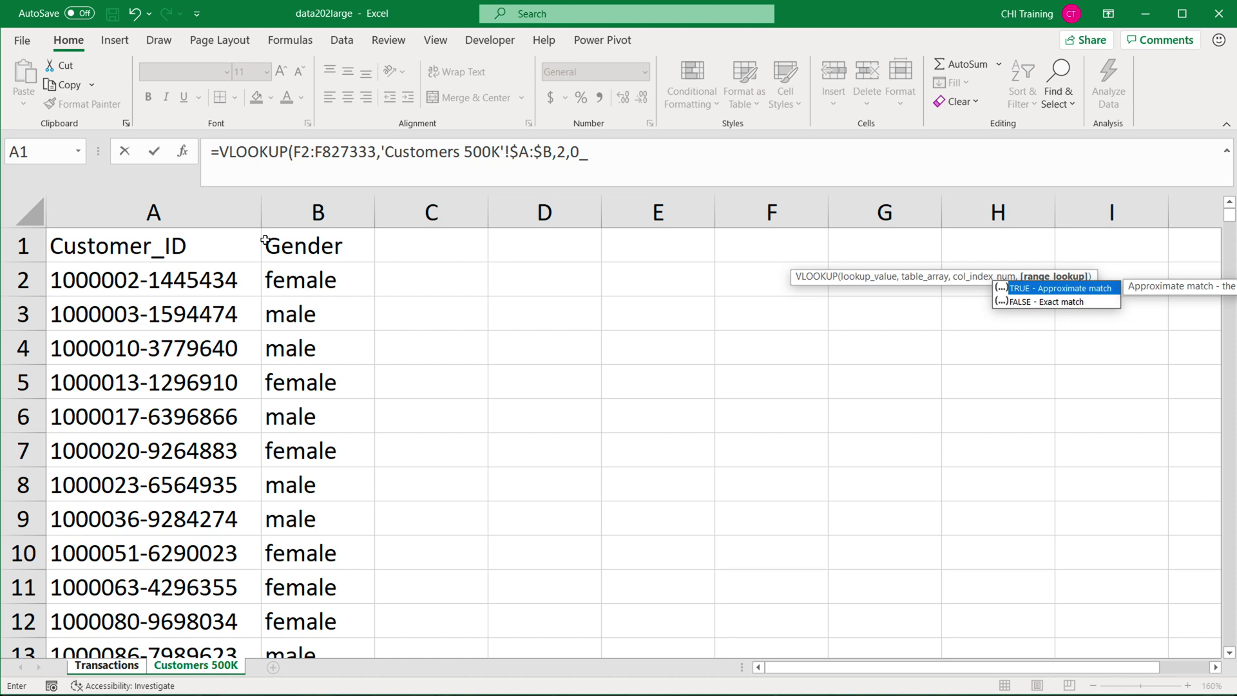
type(")")
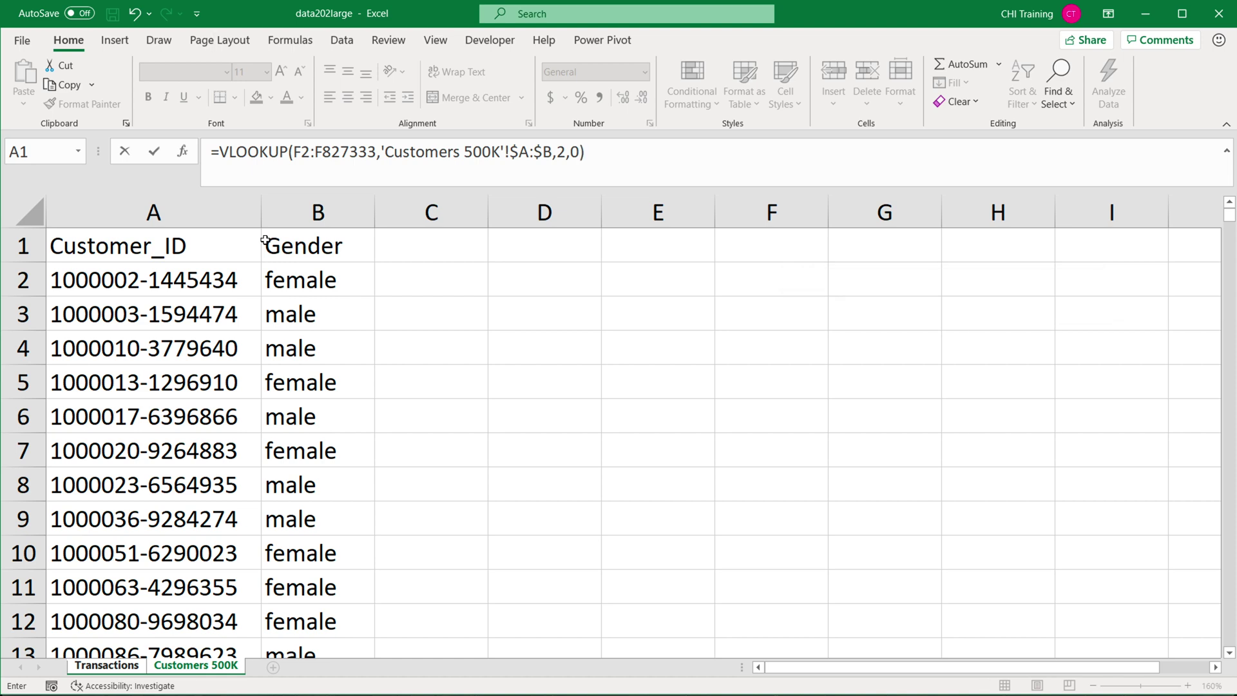
- Enter the VLOOKUP and review the spilled female, male and #N/A results in column G
key("Return")
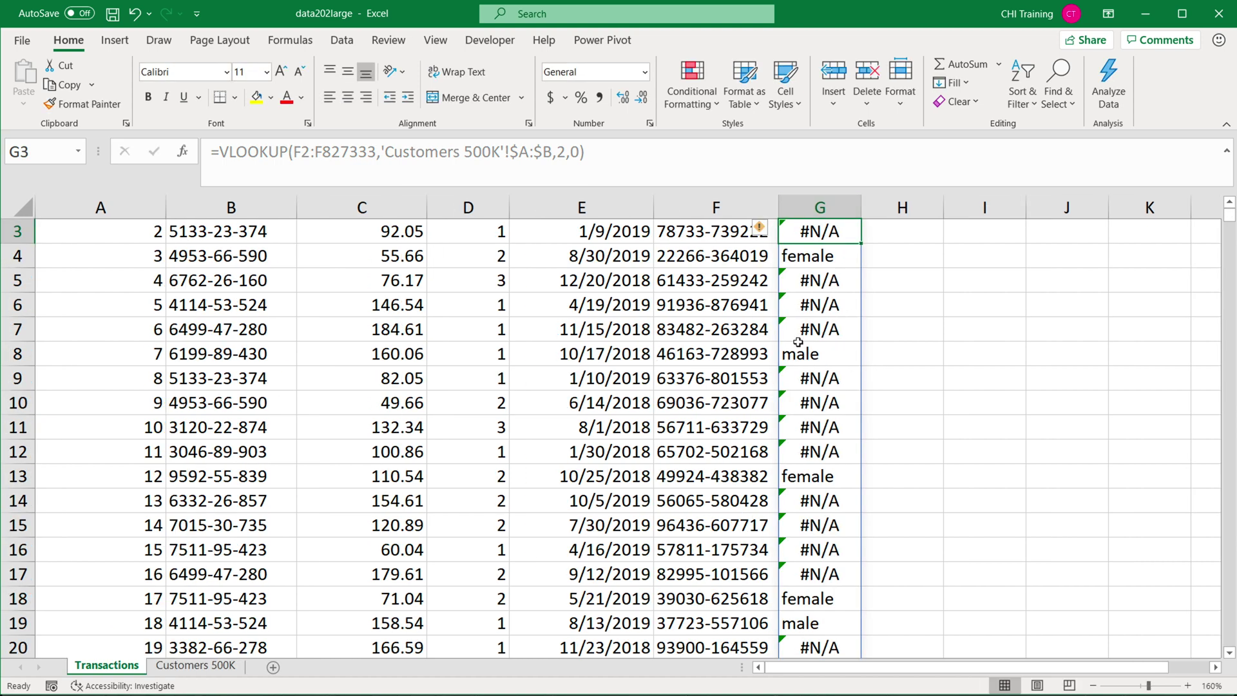
scroll(809, 342, "up", 1)
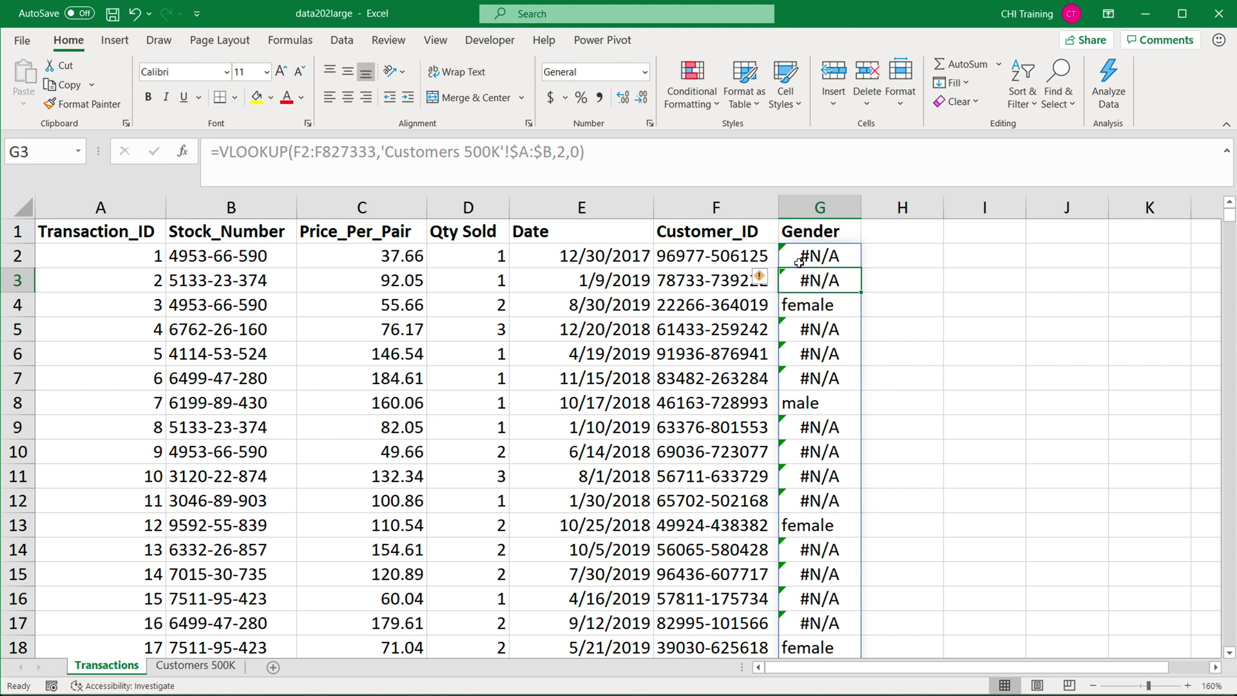
scroll(840, 391, "down", 4)
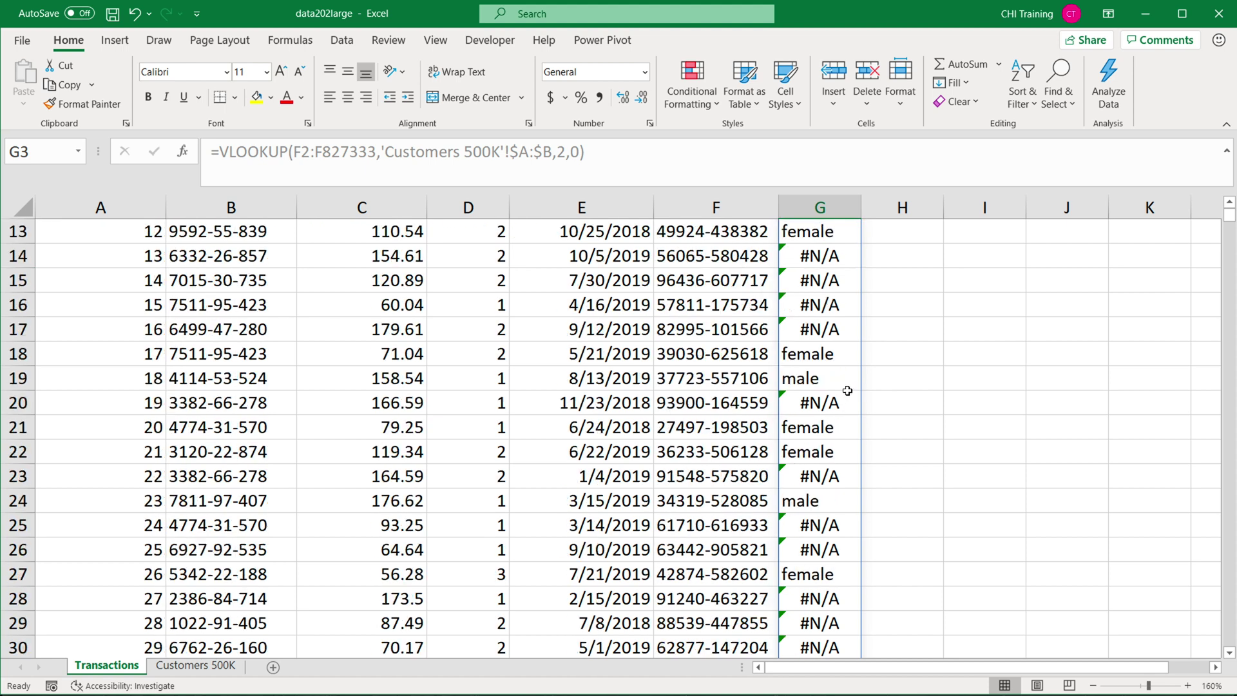
left_click_drag(816, 356, 815, 379)
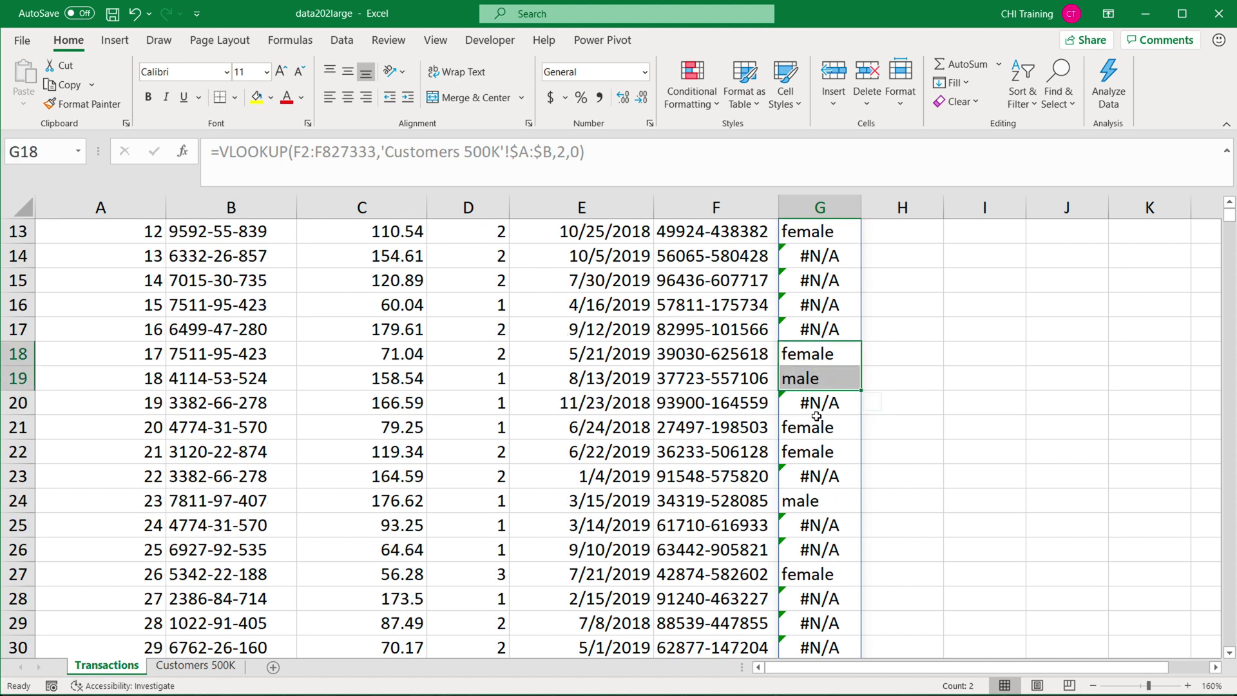
scroll(816, 380, "down", 2)
scroll(776, 387, "down", 20)
left_click(821, 351)
scroll(821, 351, "up", 20)
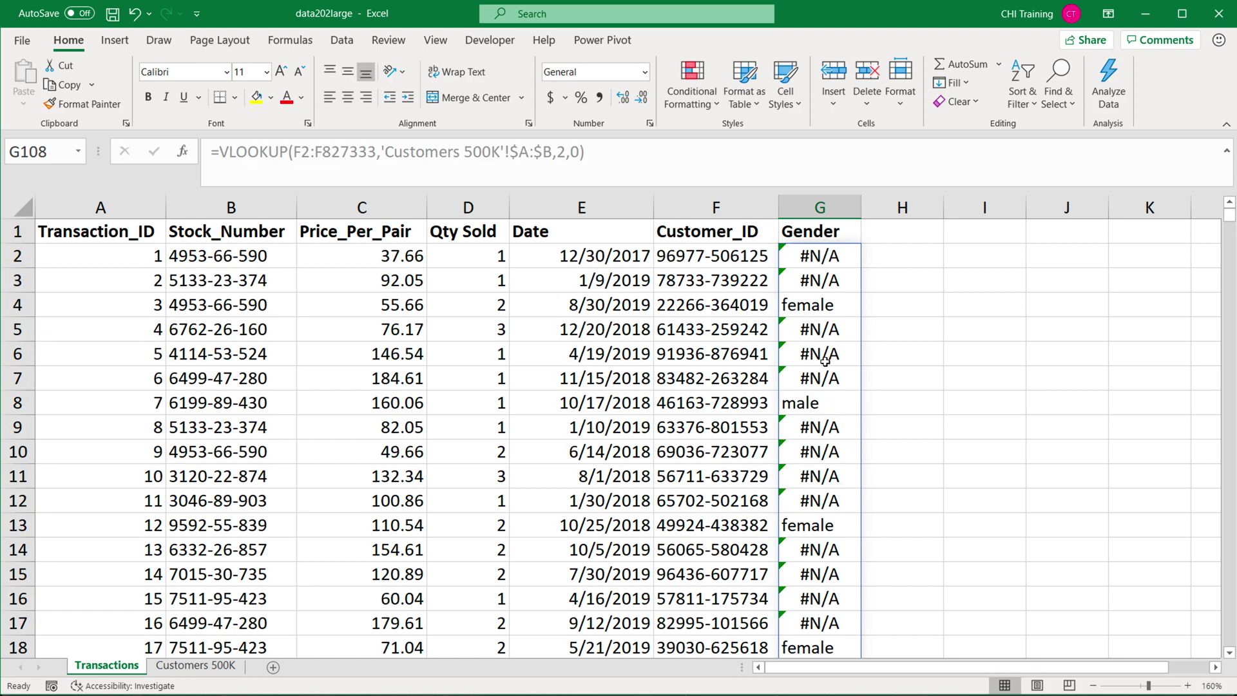
left_click(808, 257)
- Prefix the G2 formula with an apostrophe so it becomes plain text
double_click(809, 257)
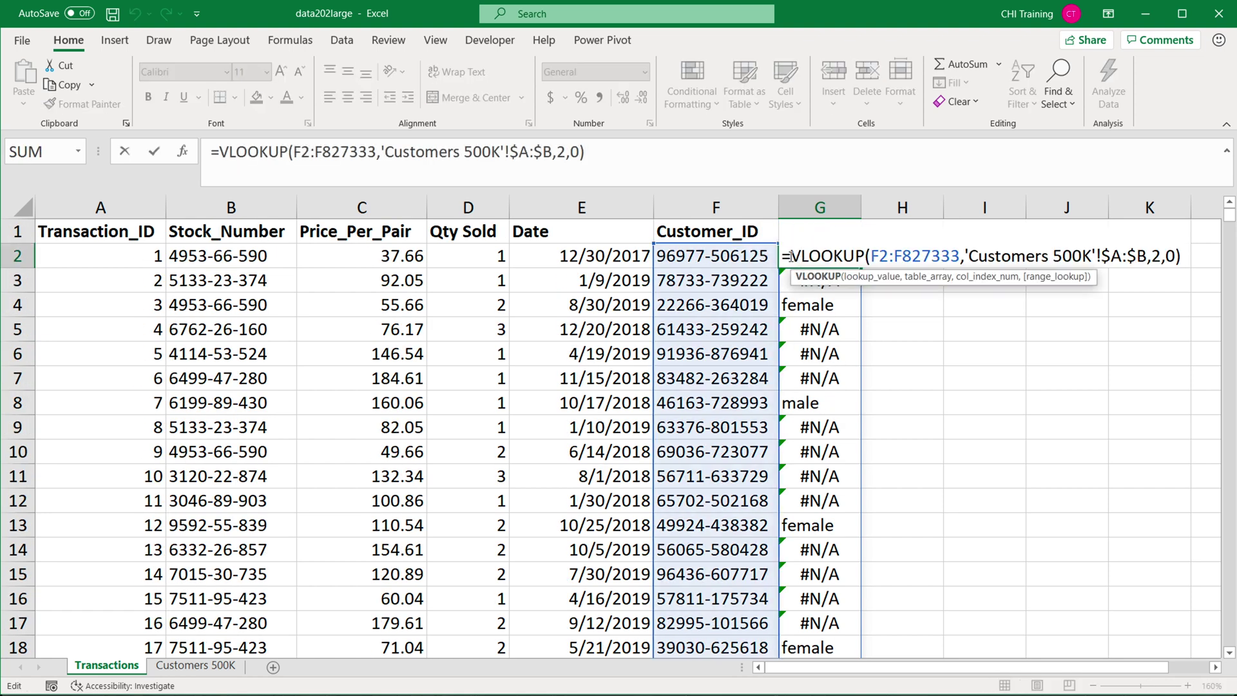
left_click(784, 255)
type("'")
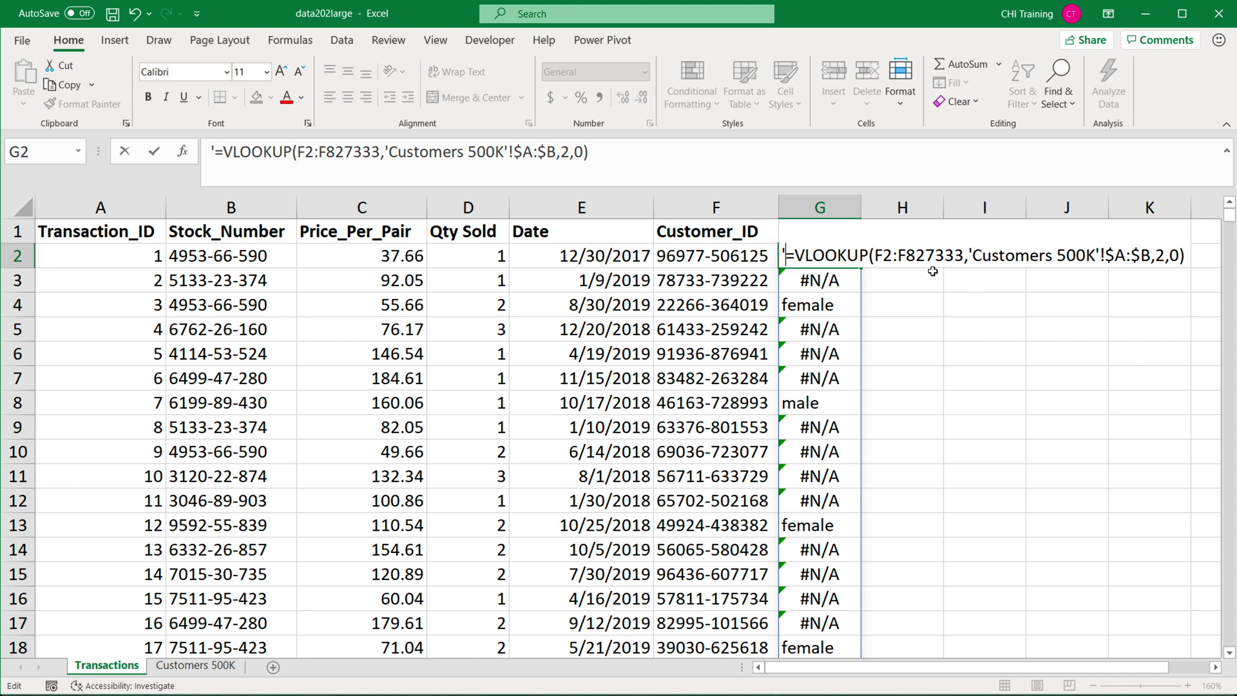
key("Return")
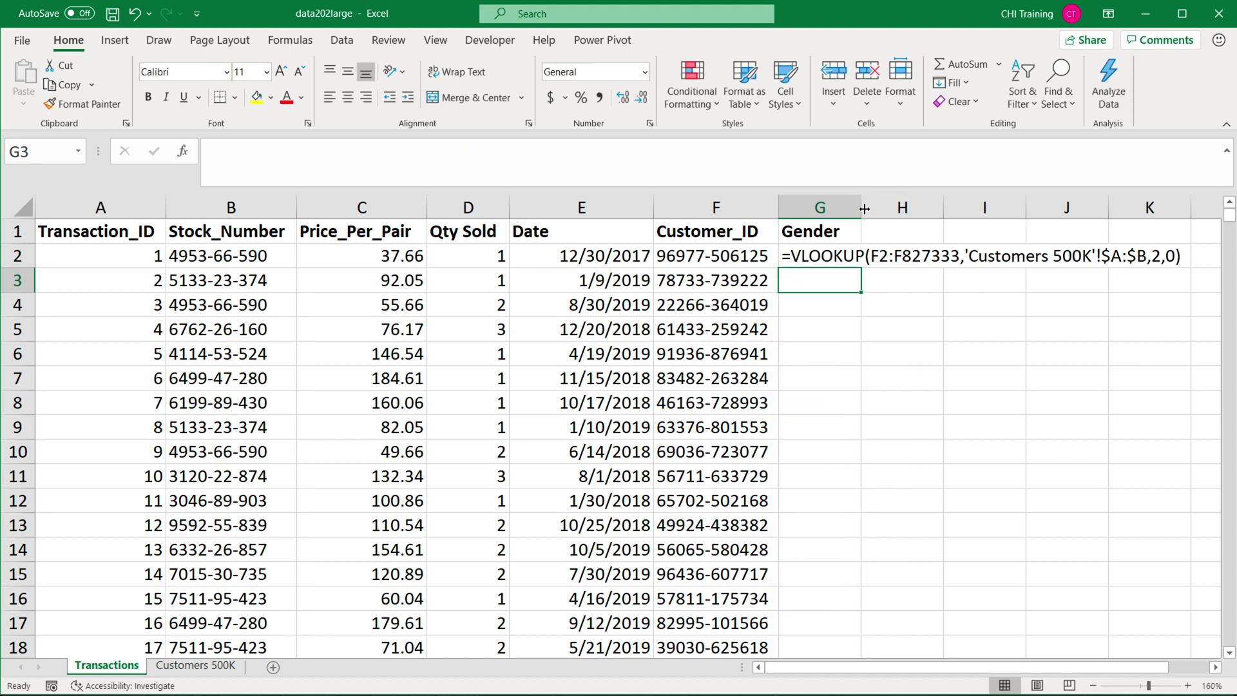
mouse_move(864, 208)
left_mouse_down()
mouse_move(890, 209)
mouse_move(862, 209)
left_mouse_up()
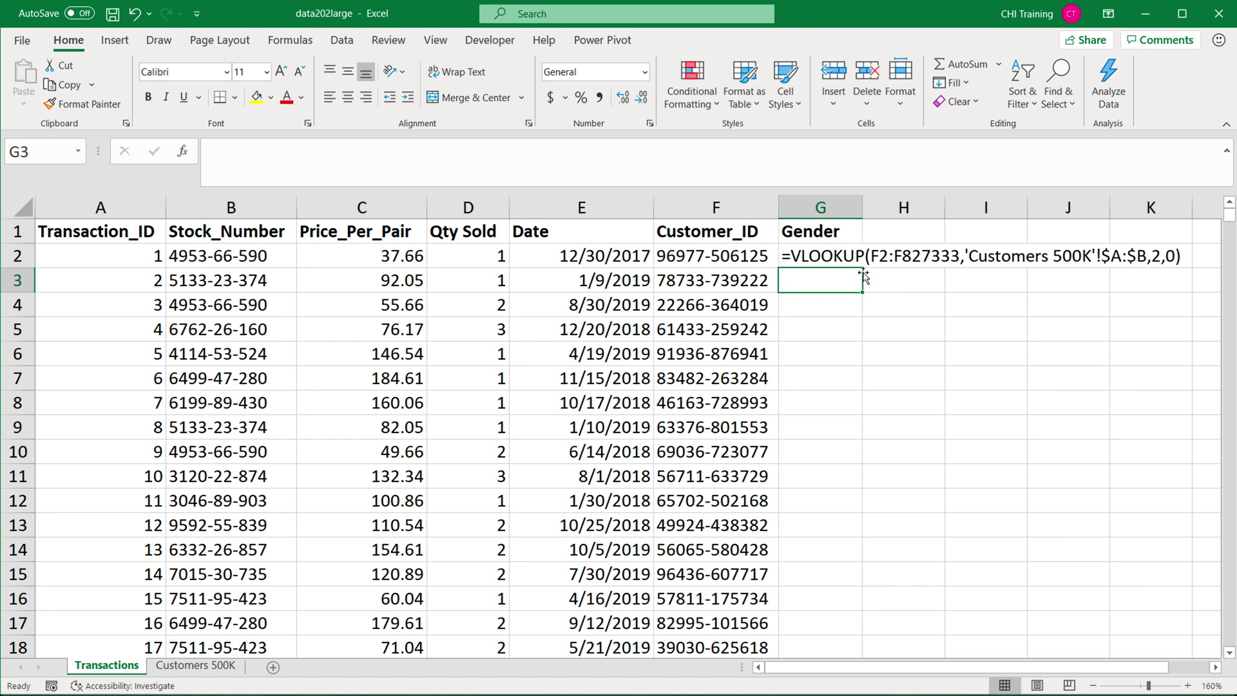
- Rename the G1 header from Gender to VLOOKUP
left_click(827, 234)
type("VLOOKUP")
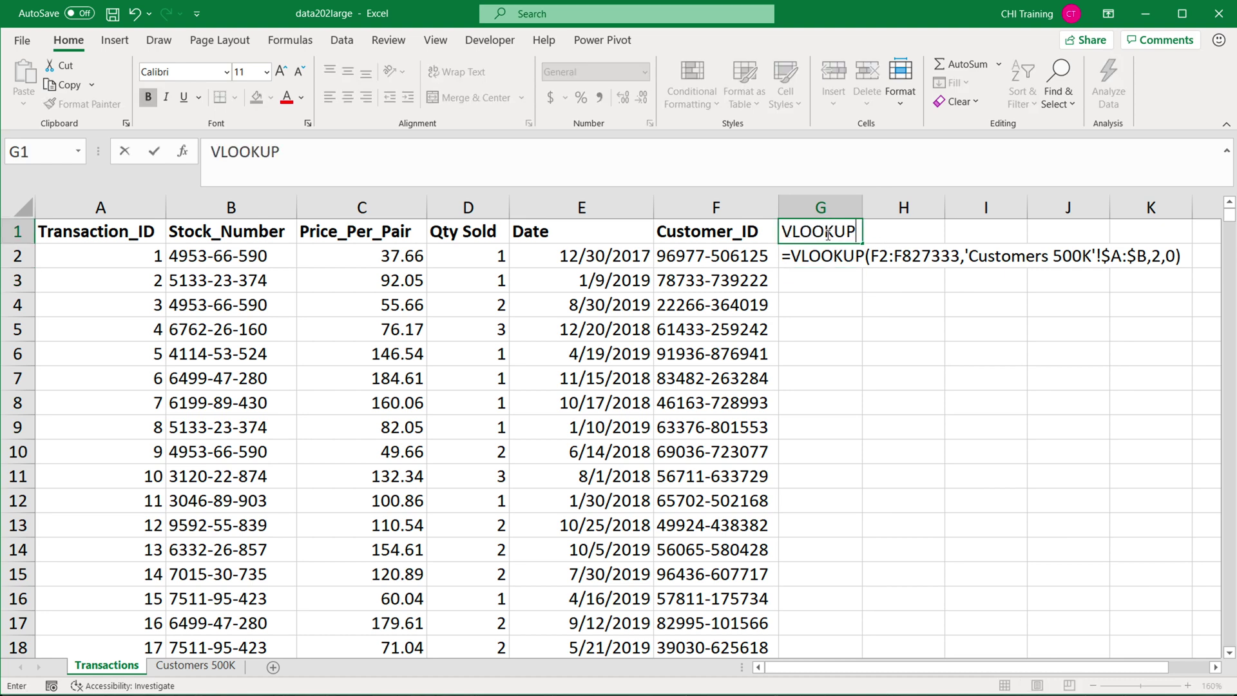
key("Return")
left_click(873, 230)
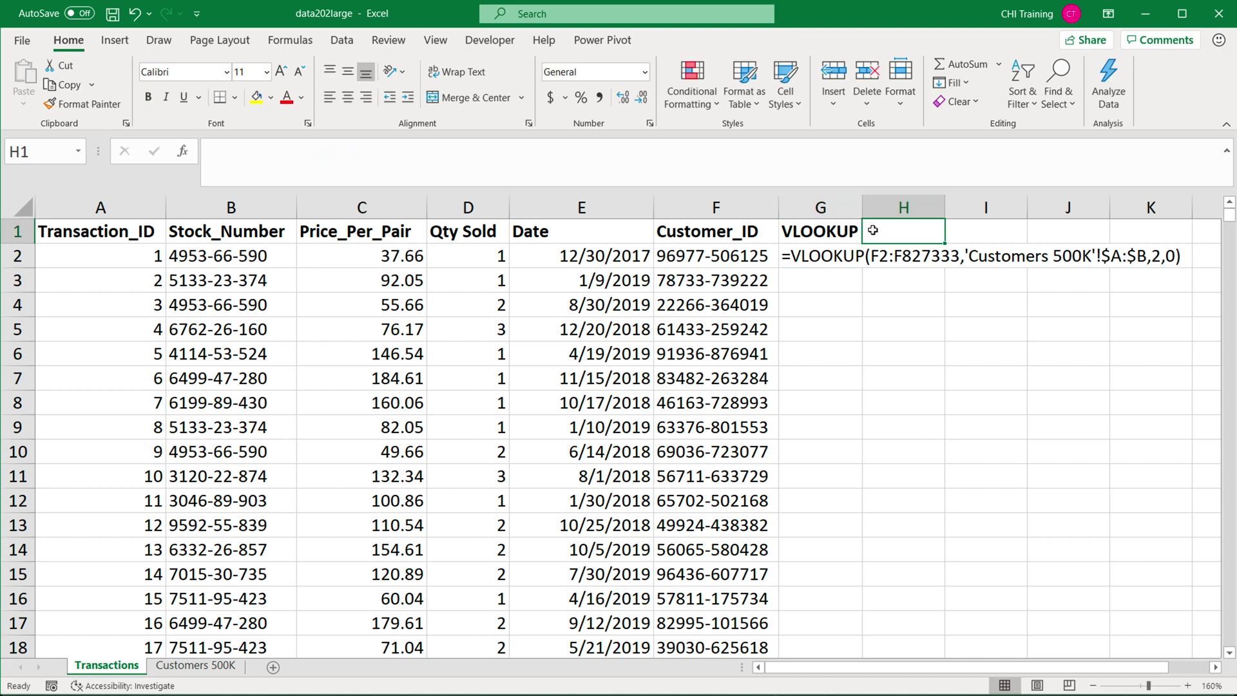
- Head column H 'INDEXMATCH' and auto-fit its width
type("INDEXMATCH")
key("Return")
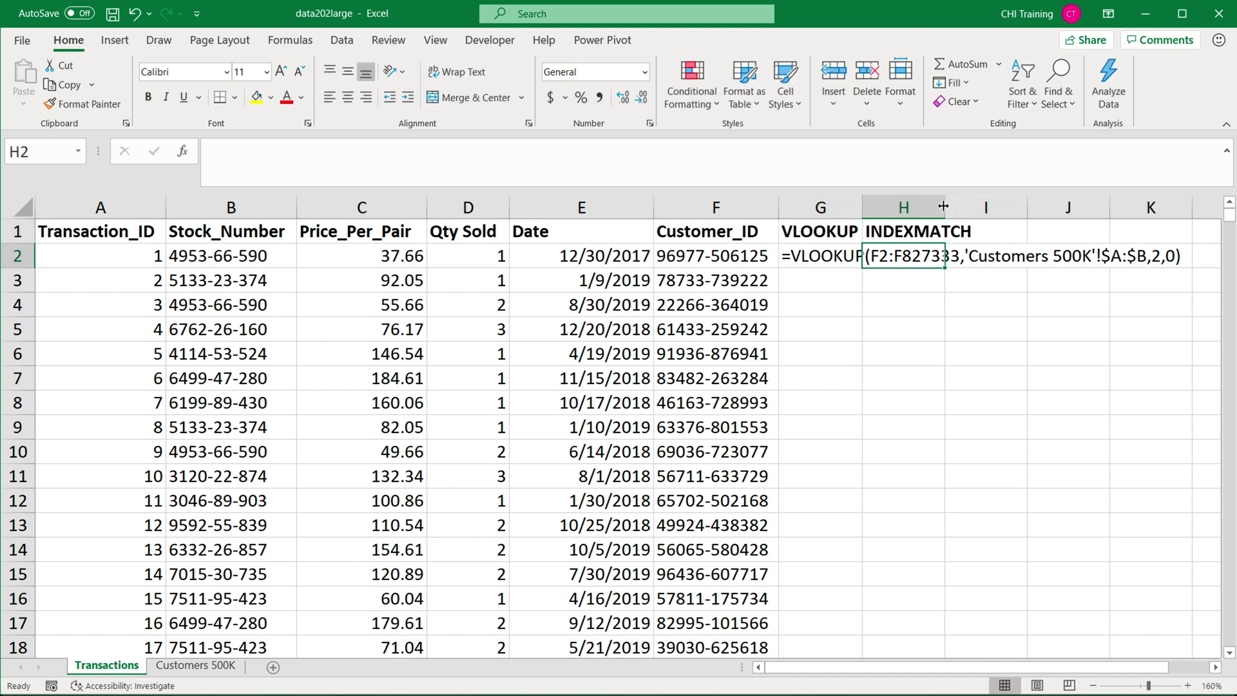
double_click(945, 207)
- Start H2's formula as =INDEX('Customers 500K'!$B:$B,MATCH( to return the Gender column
type("=INDEX(")
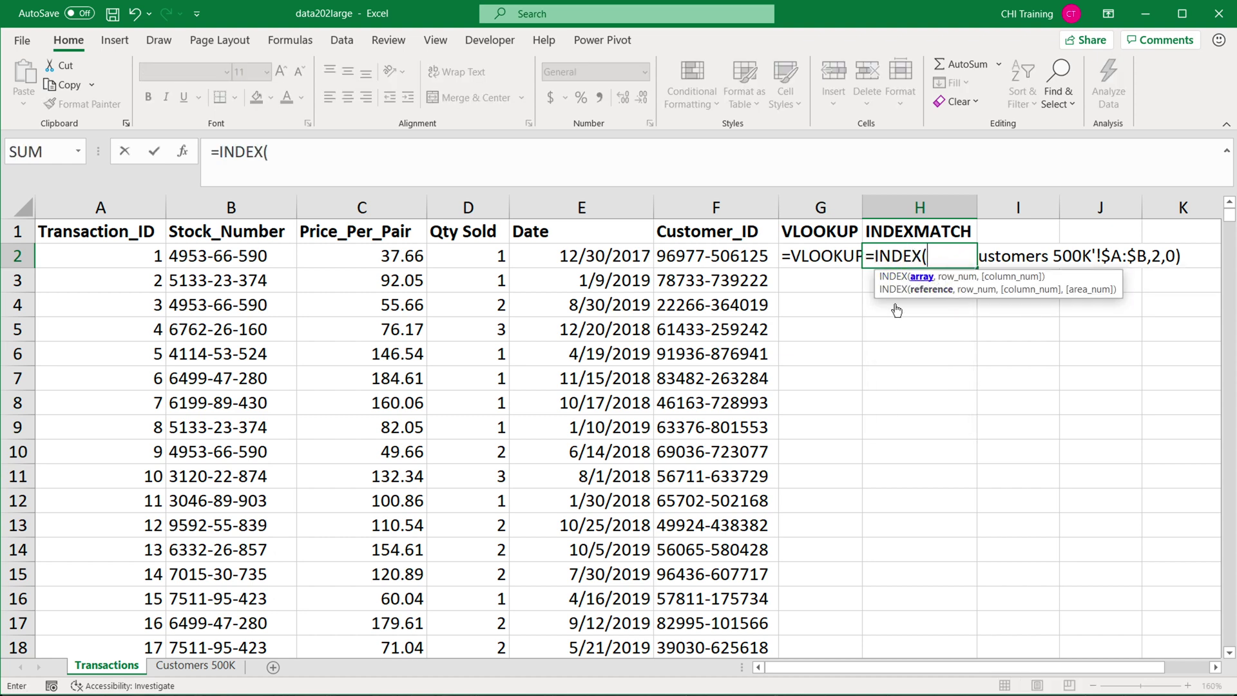
left_click(195, 666)
left_click(325, 212)
key("F4")
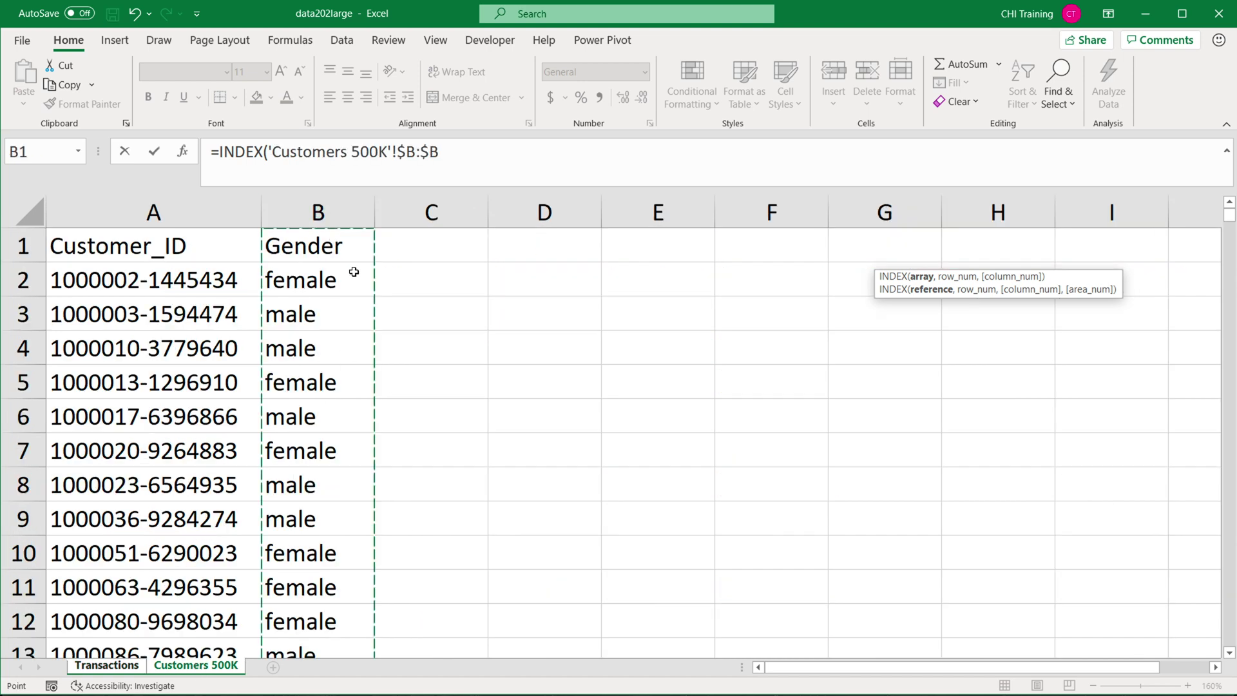
type(",")
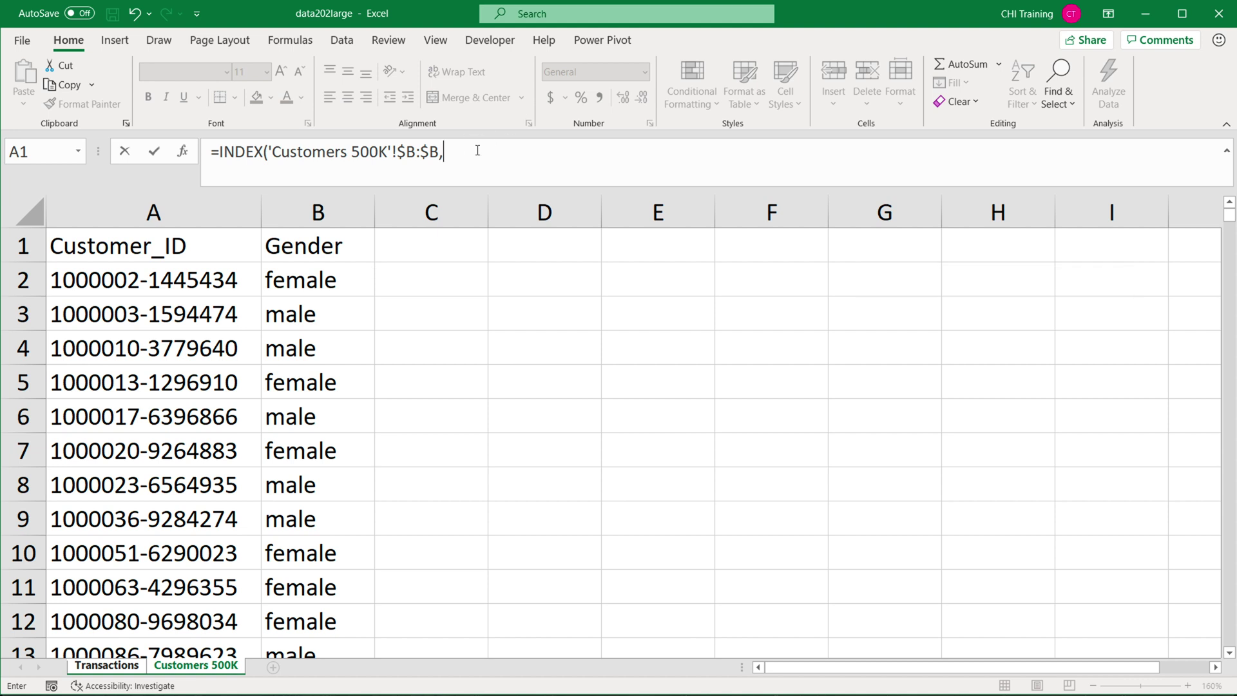
type("mat")
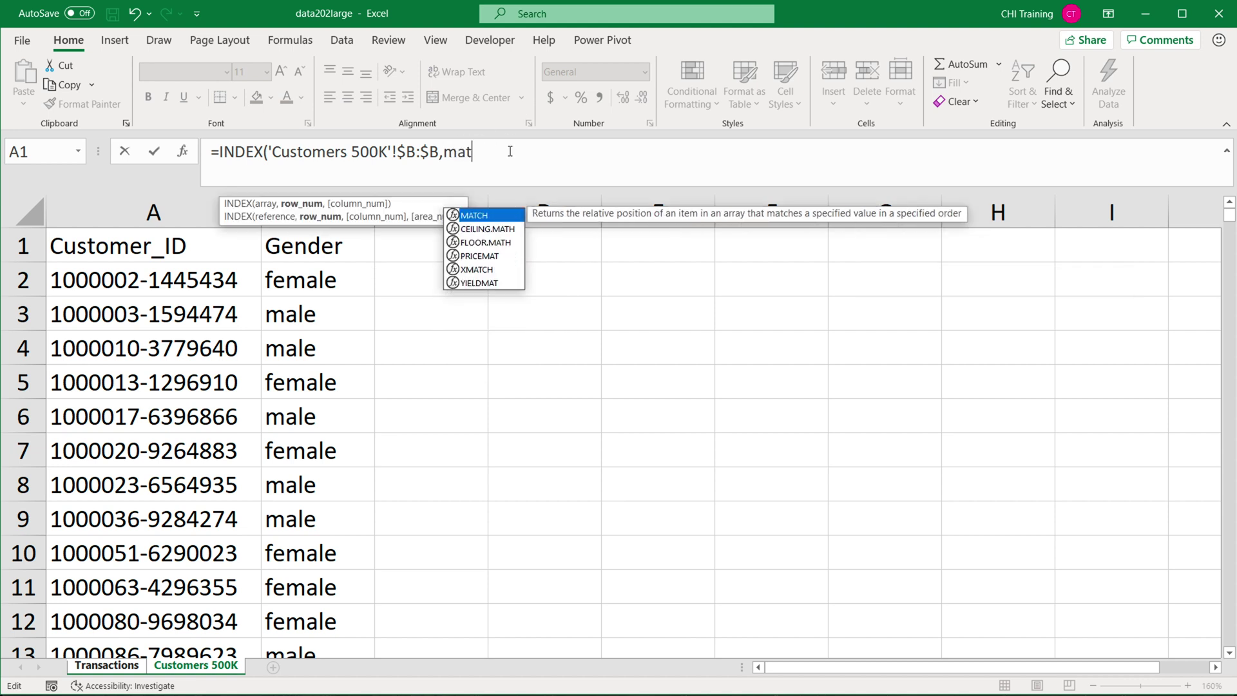
key("Tab")
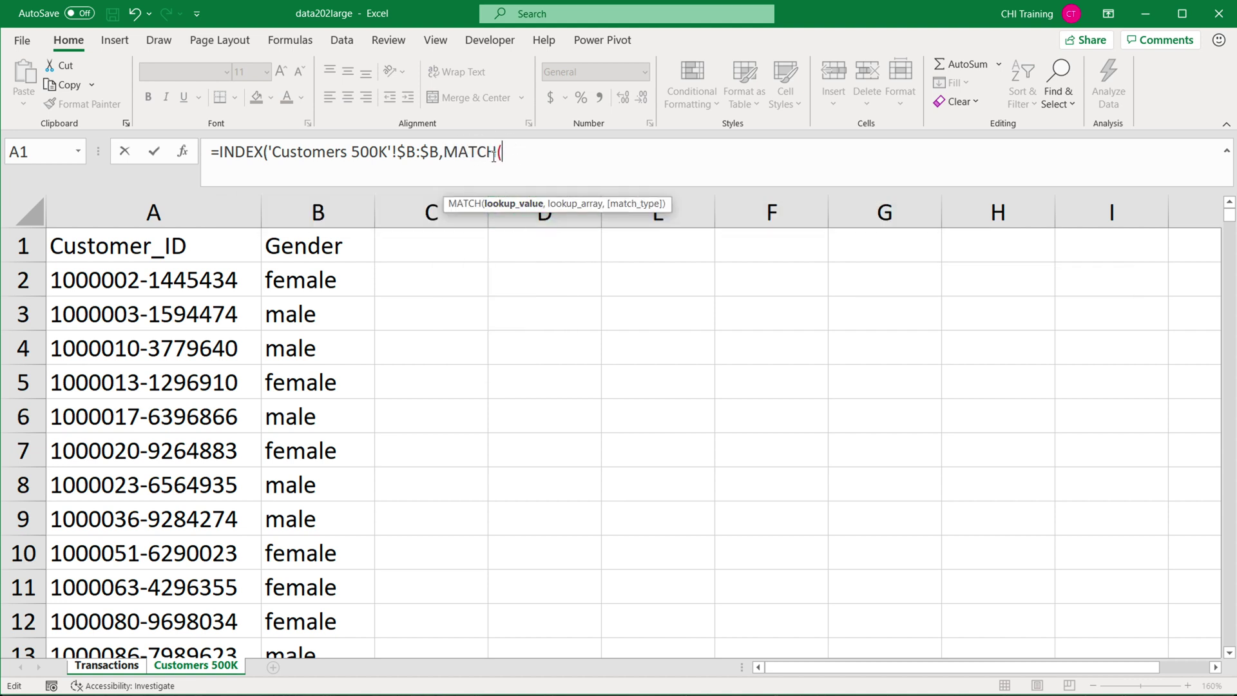
- Give MATCH lookup values F2:F827333 and lookup array 'Customers 500K'!$A:$A with exact match 0
left_click(118, 669)
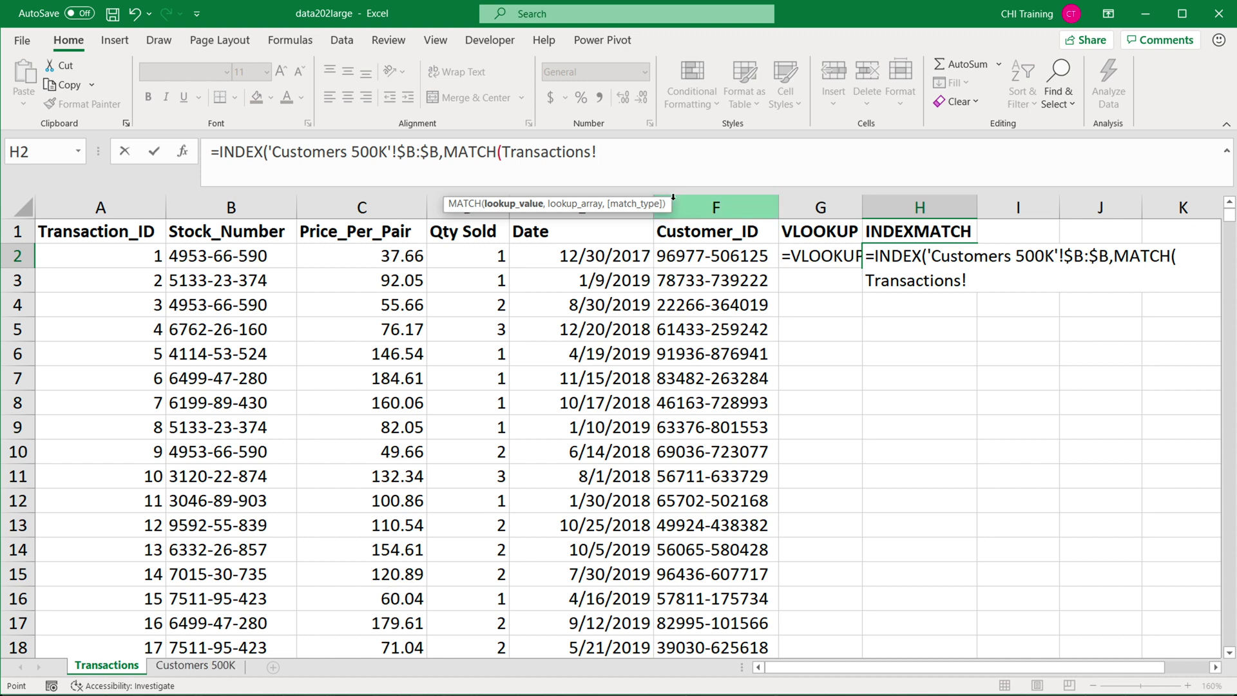
left_click(703, 260)
key("ctrl+shift+Down")
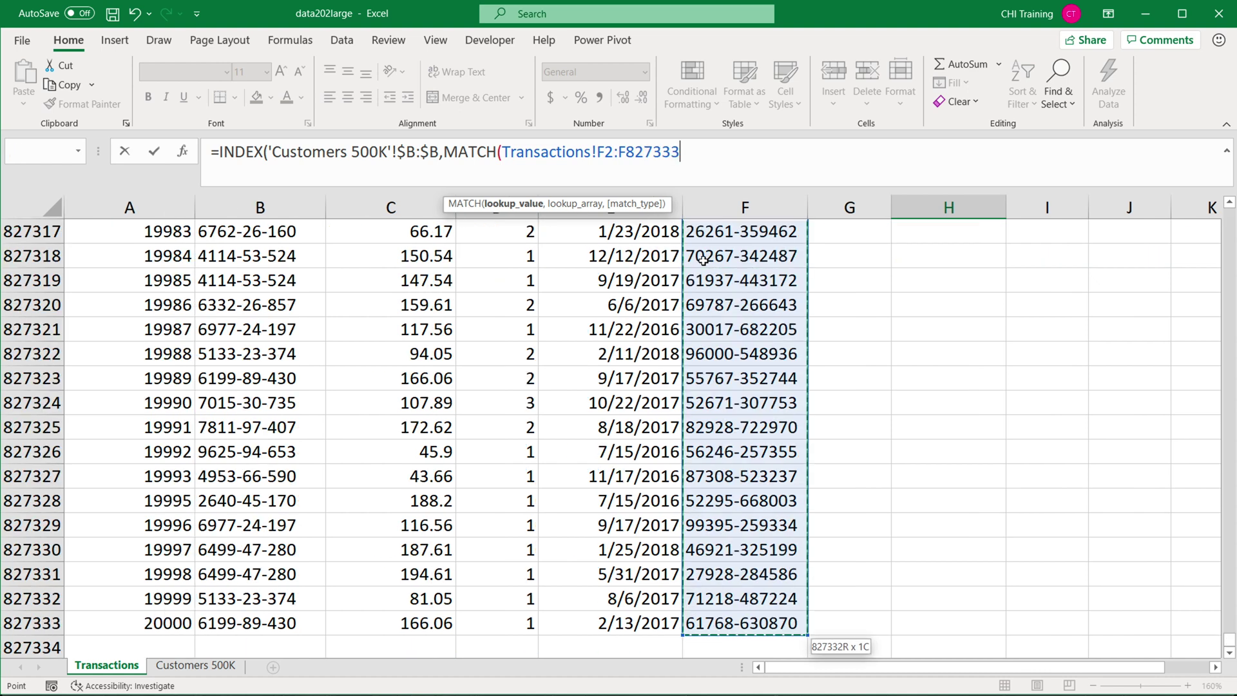
type(",")
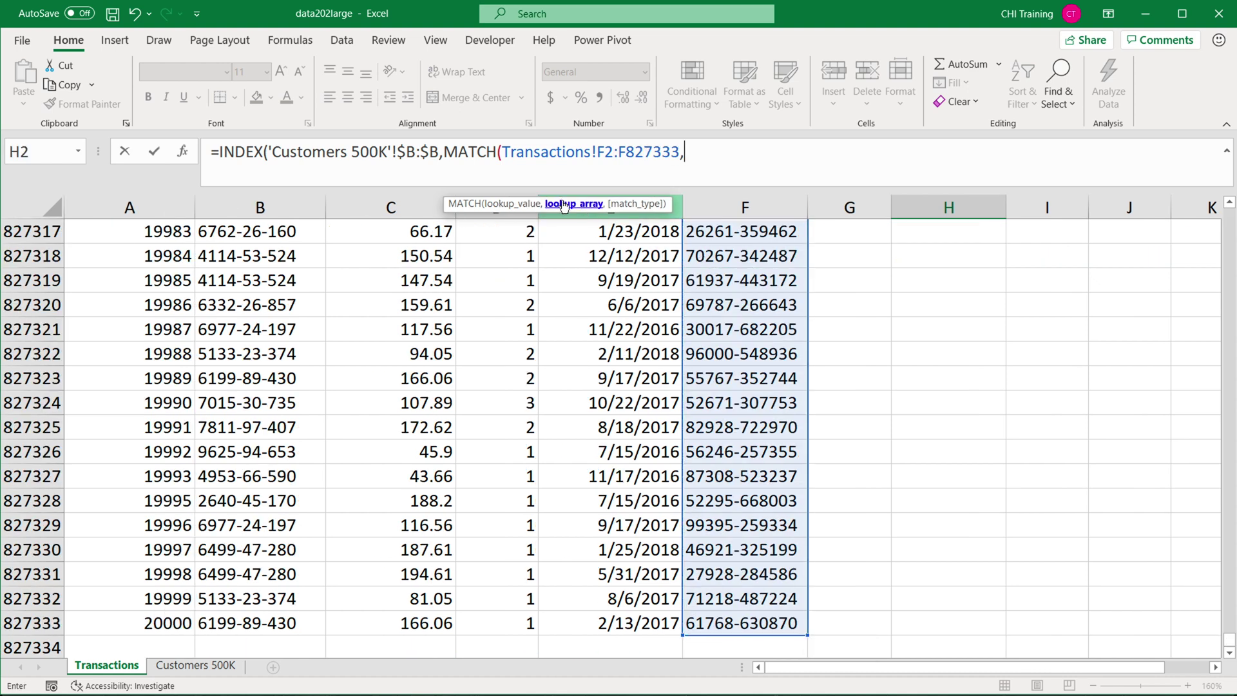
left_click(202, 672)
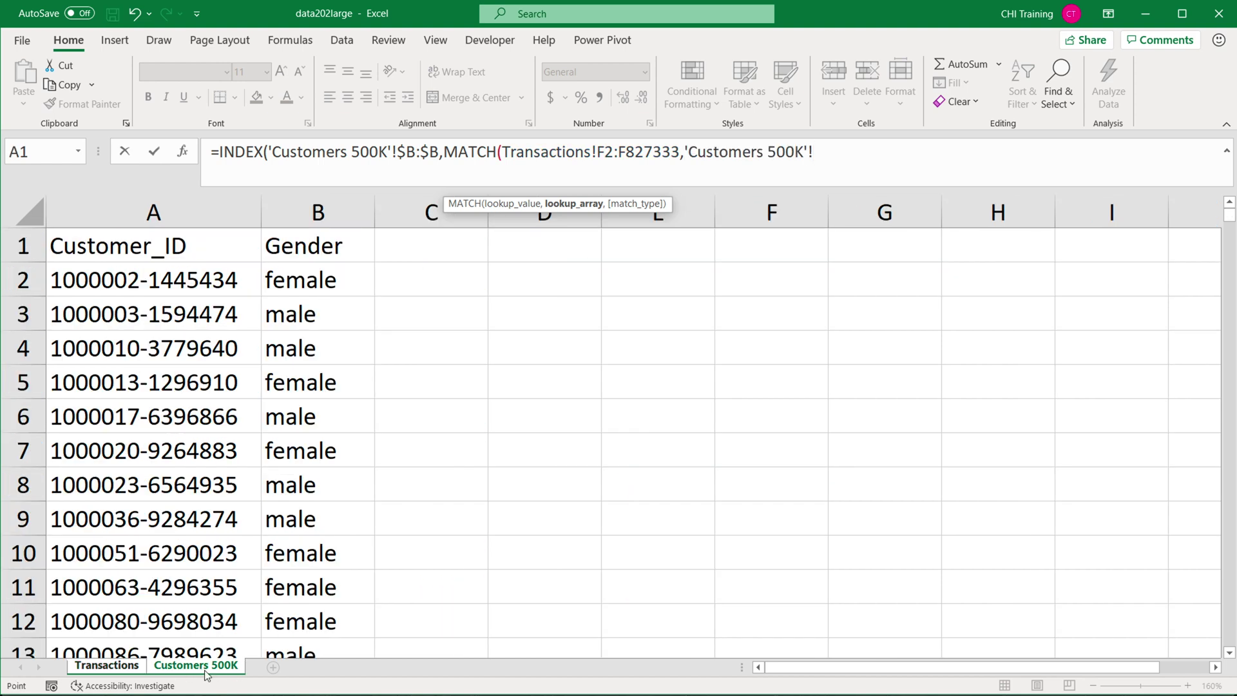
left_click(139, 211)
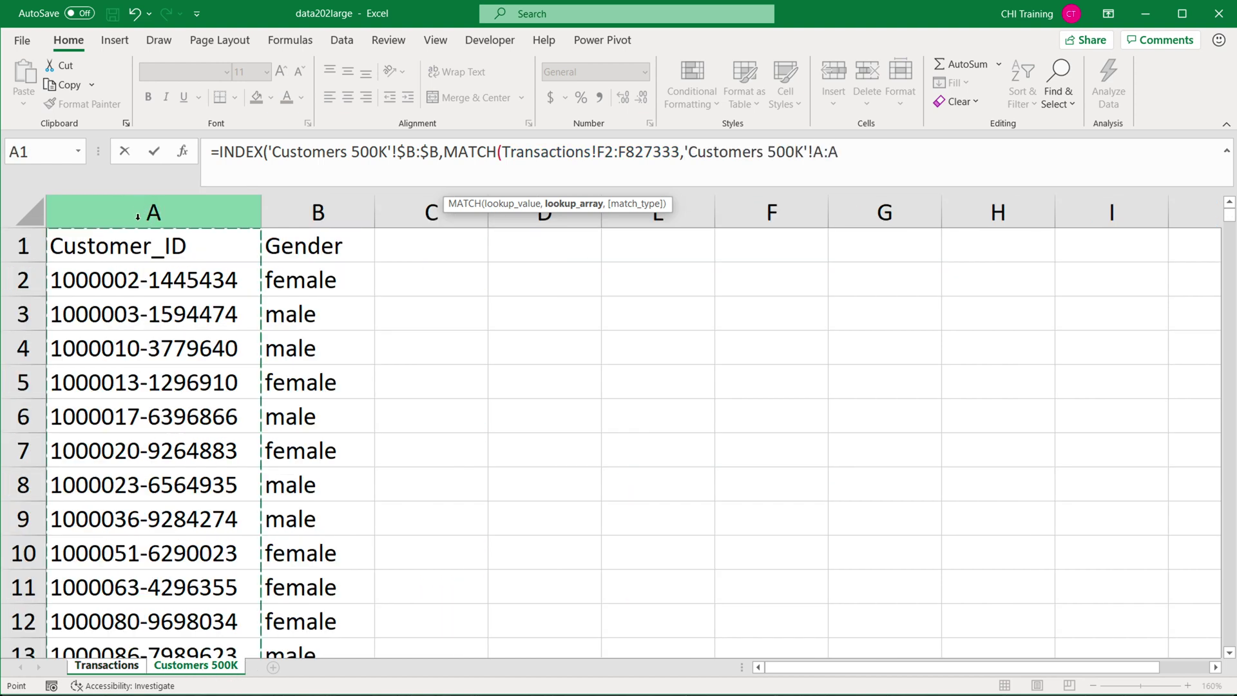
key("F4")
type(",0")
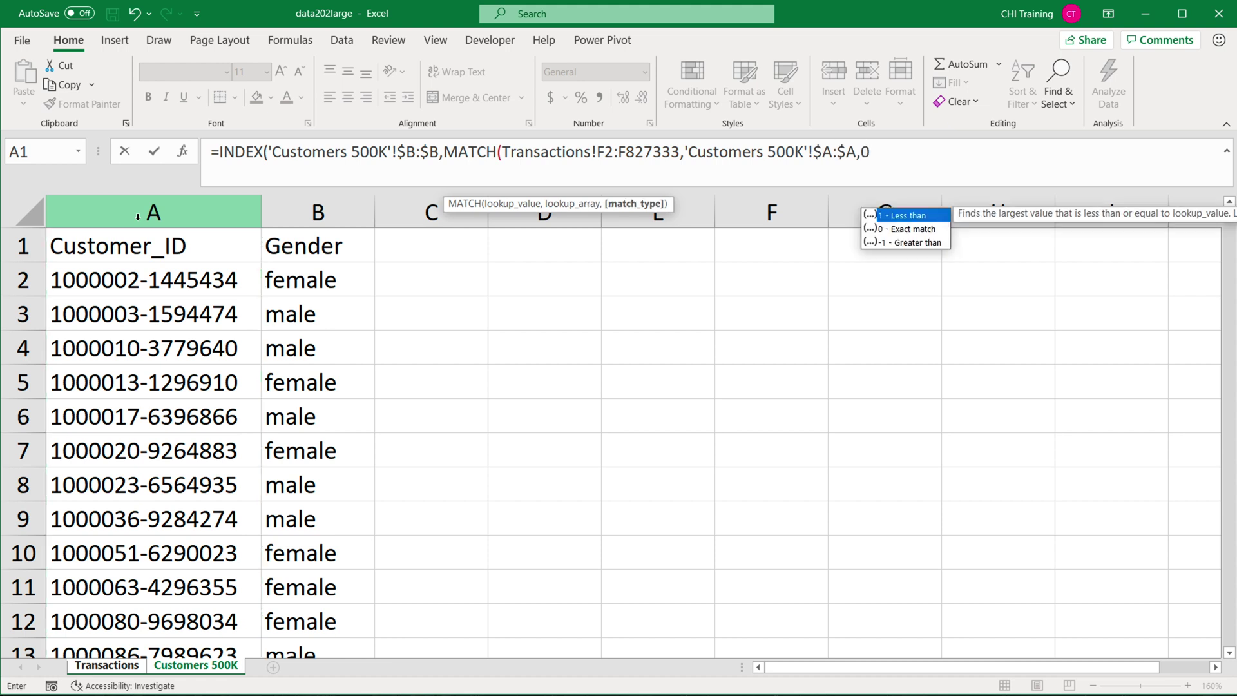
type(")")
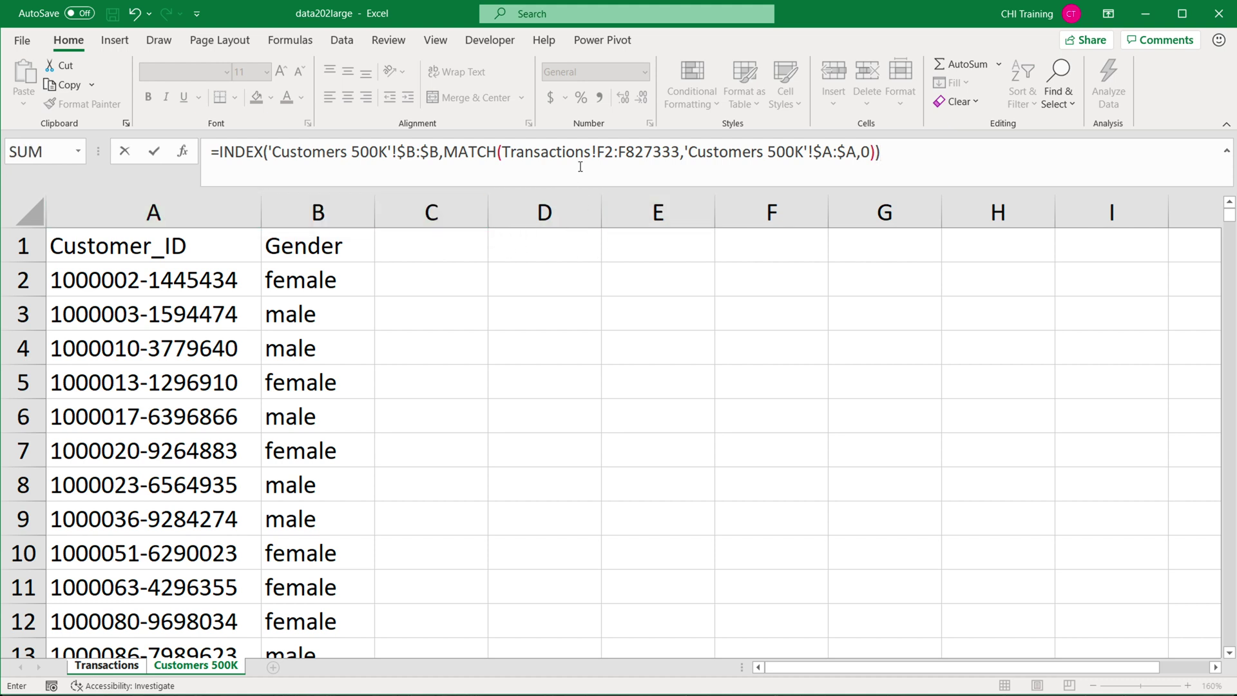
- Remove the stray Transactions! prefix, enter the INDEX/MATCH formula, and check the Gender results
left_click_drag(600, 153, 506, 154)
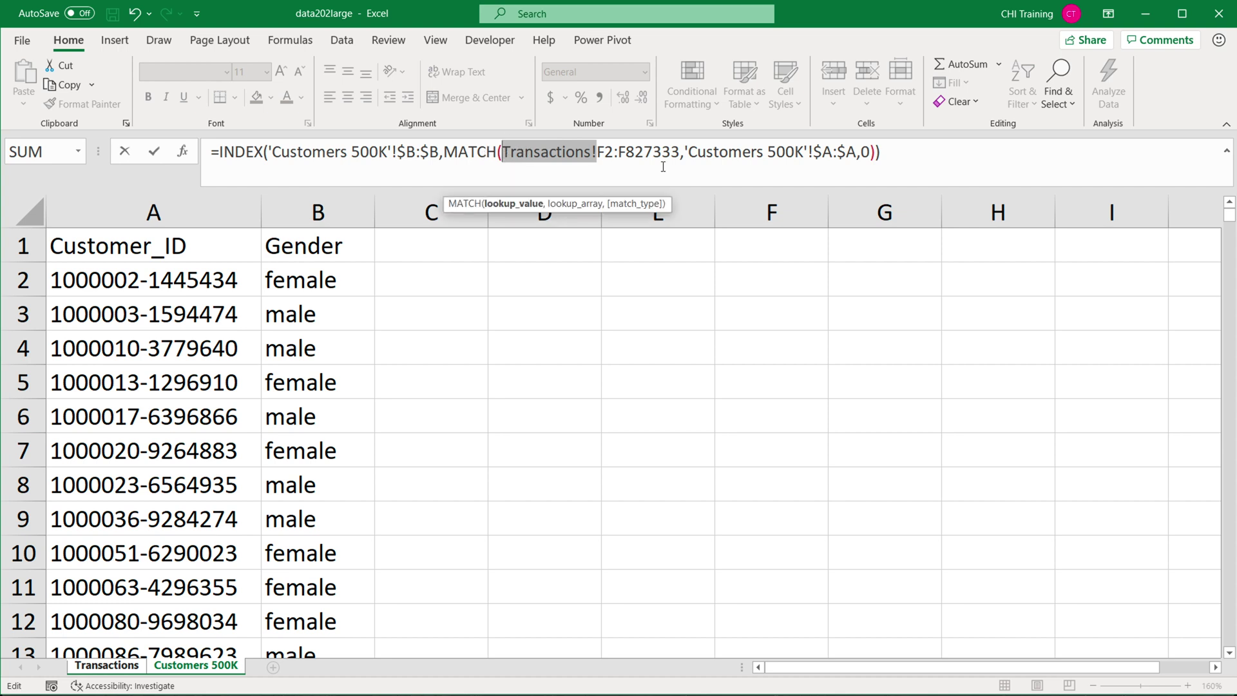
key("Delete")
left_click(813, 165)
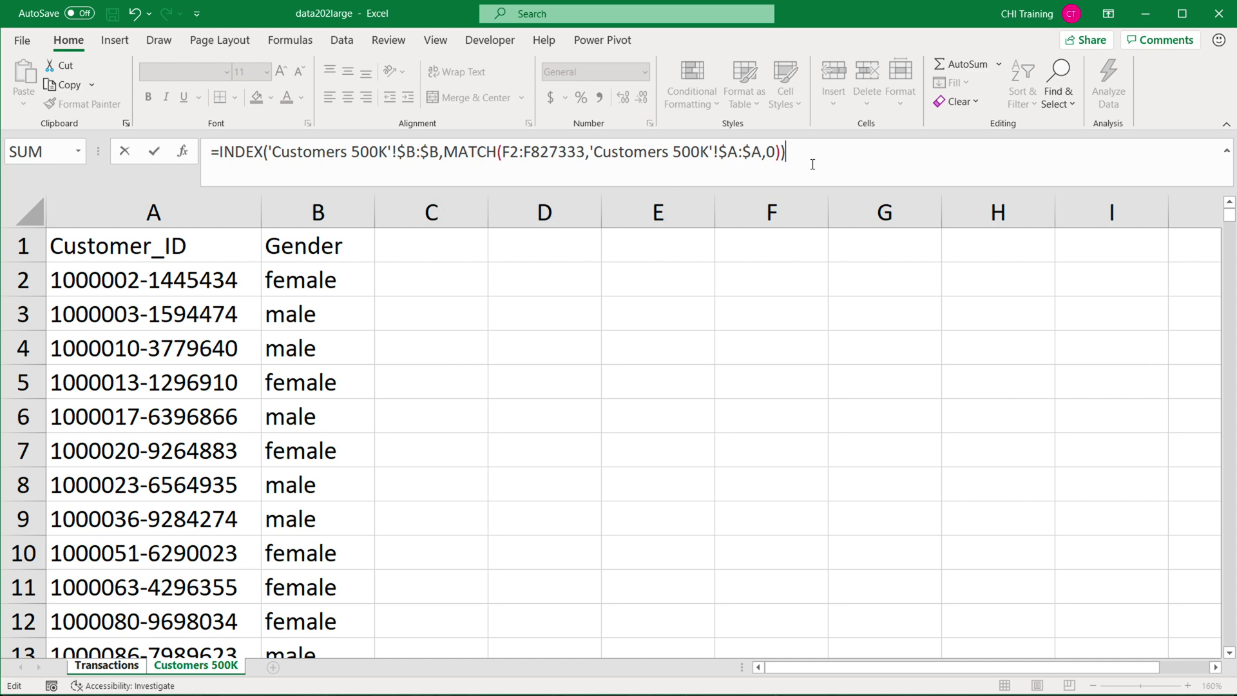
key("ctrl+shift+Return")
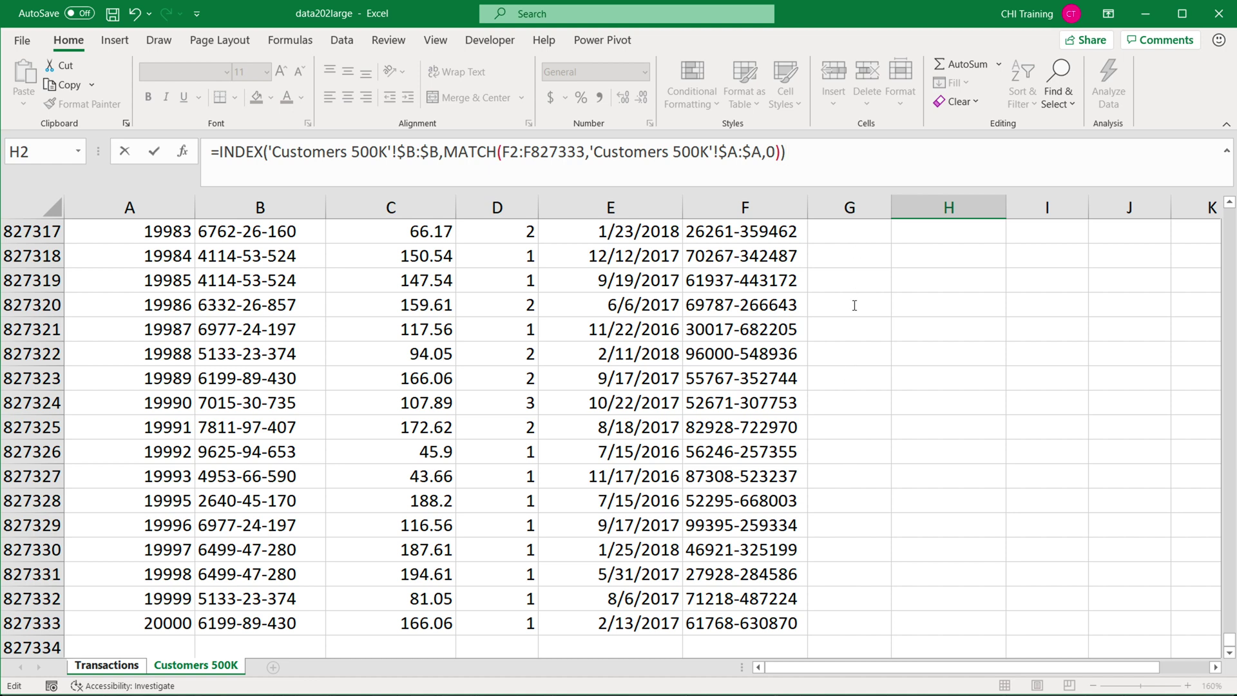
key("Return")
left_click(880, 326)
- Store H2's INDEX/MATCH formula as text and add the heading XLOOKUP in I1
key("ctrl+Up")
double_click(879, 257)
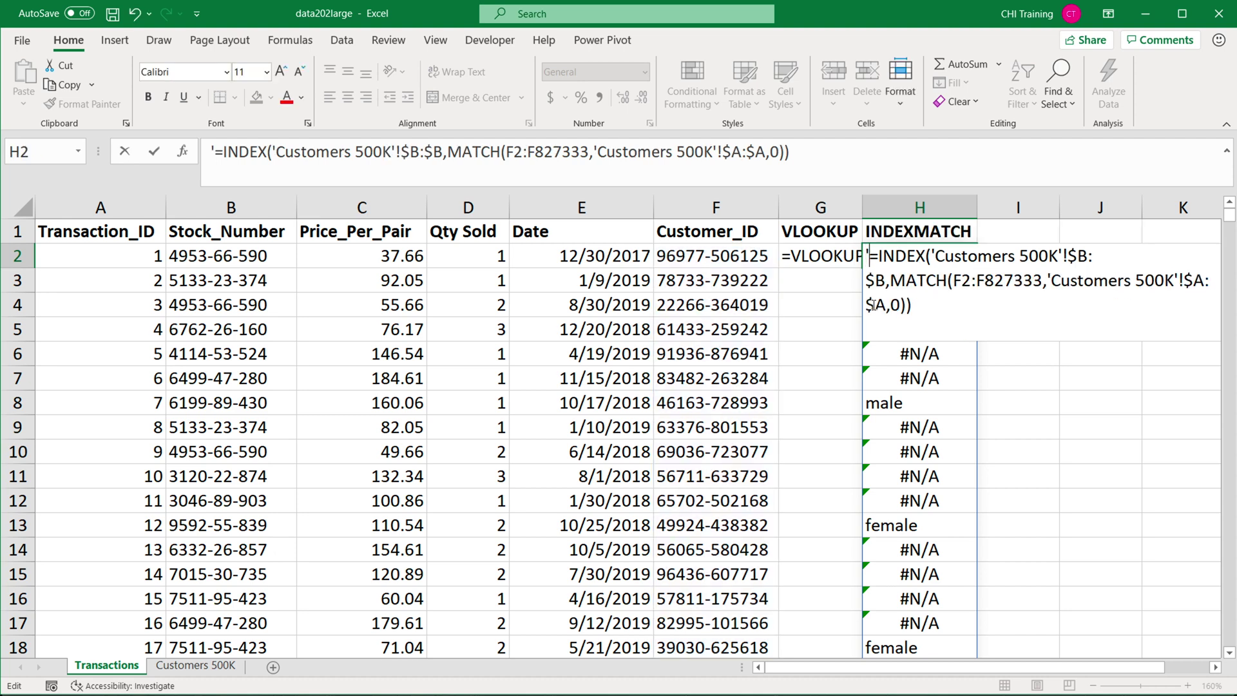
key("Return")
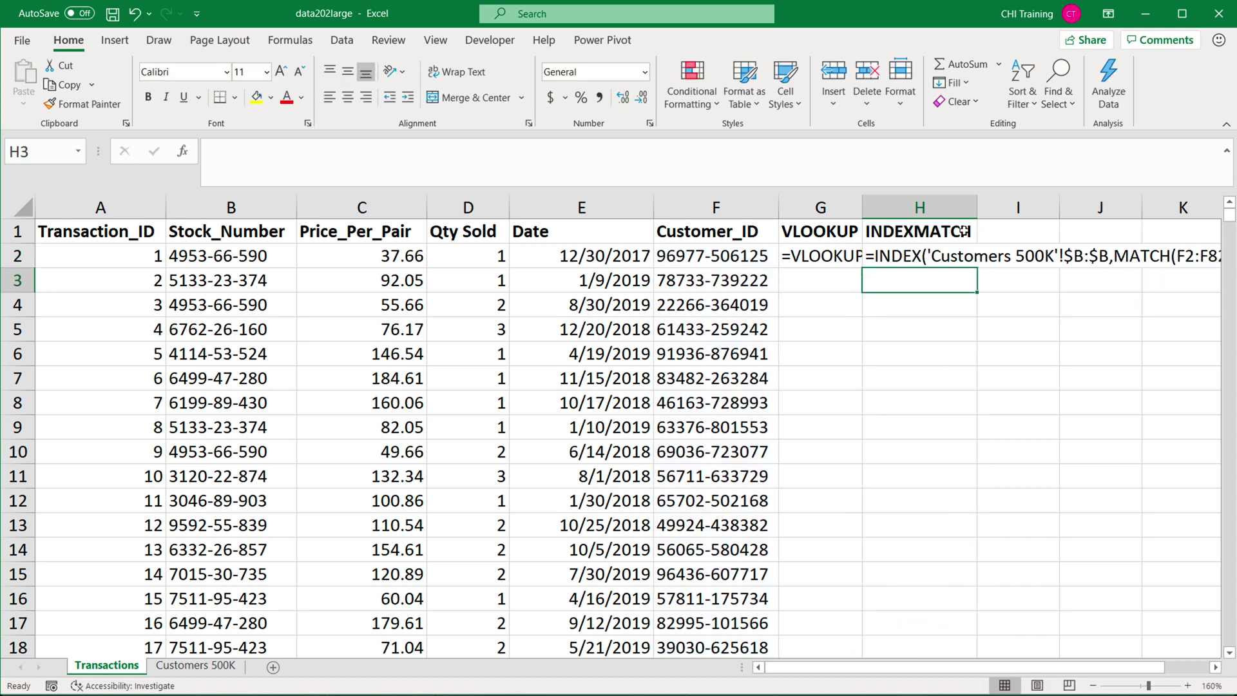
left_click(1000, 232)
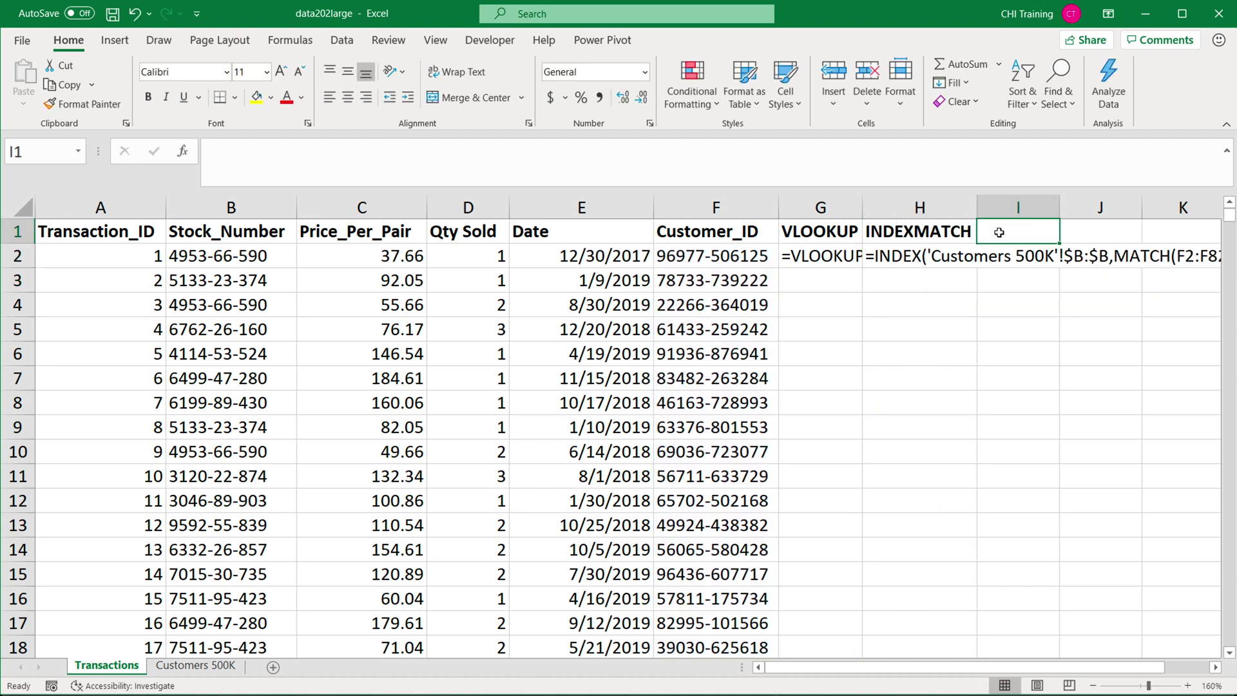
type("XLOOKUP")
key("Return")
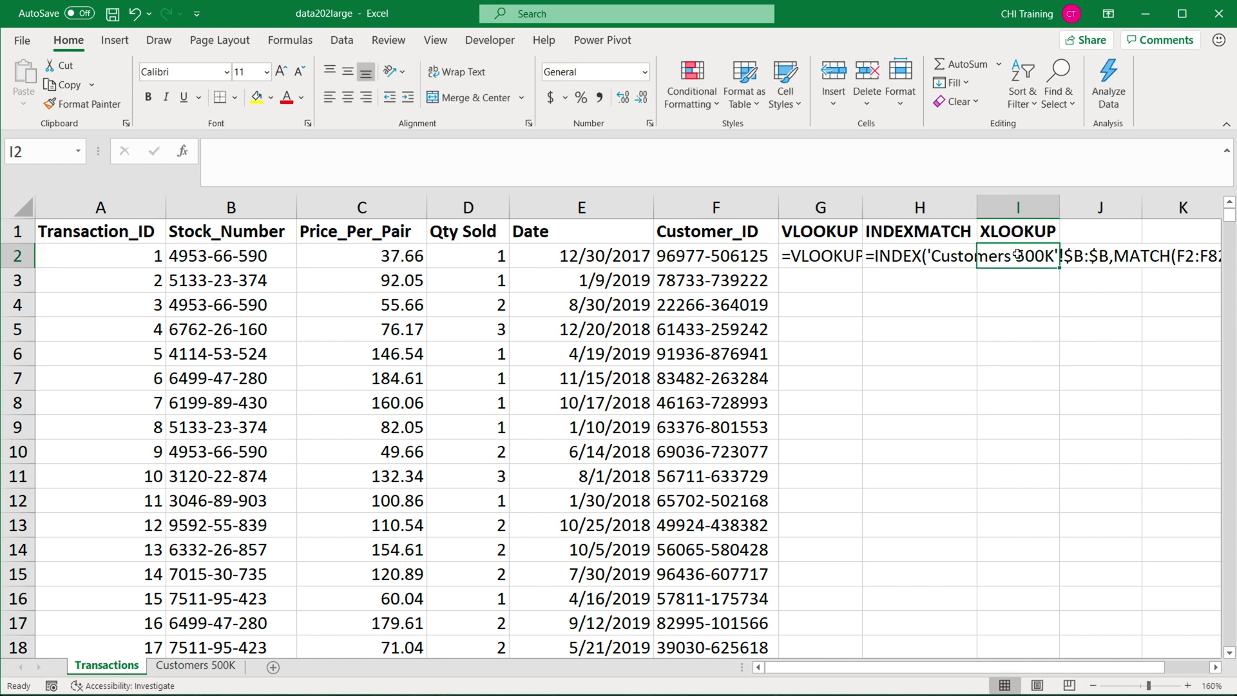
- Enter =XLOOKUP(F2:F827333,'Customers 500K'!$A:$A,'Customers 500K'!$B:$B) in I2
type("=XL")
key("Tab")
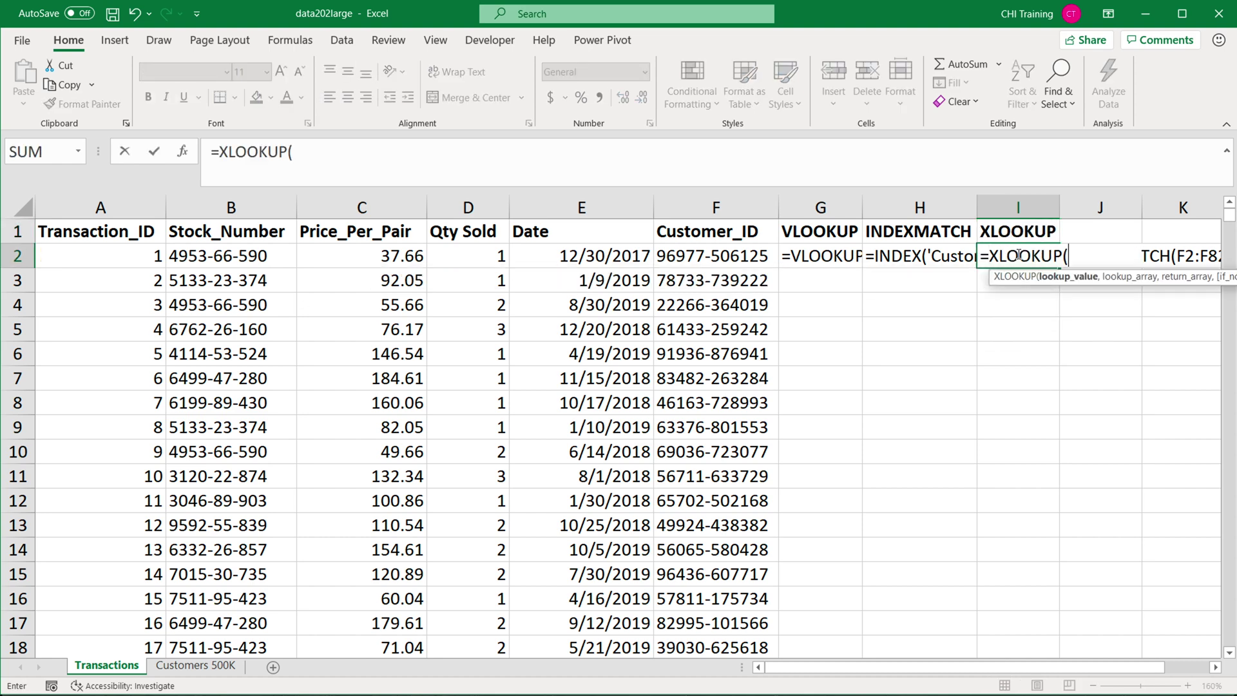
left_click(688, 256)
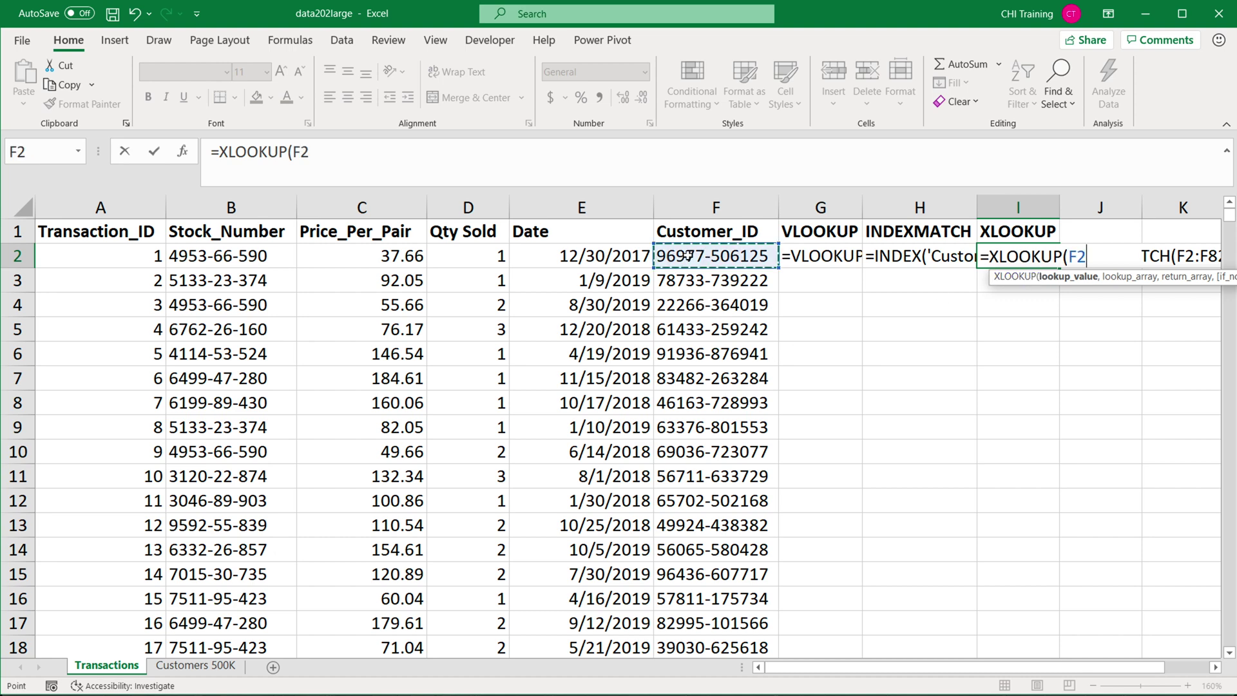
key("ctrl+shift+Down")
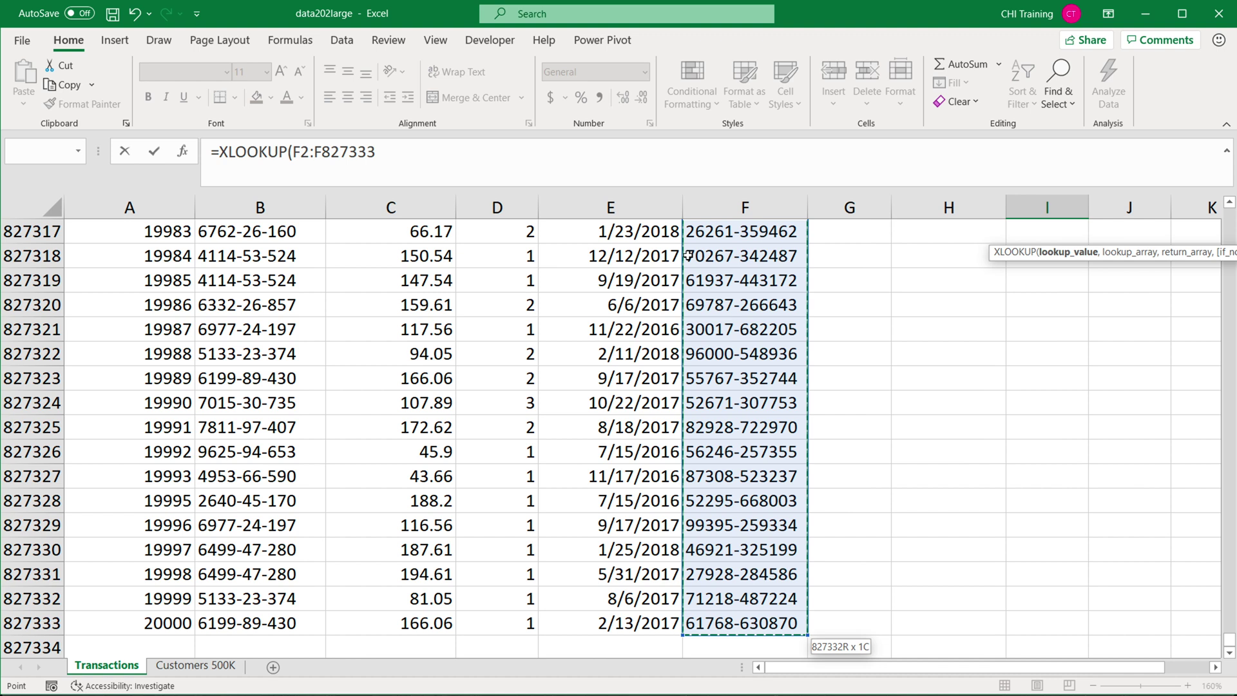
type(",")
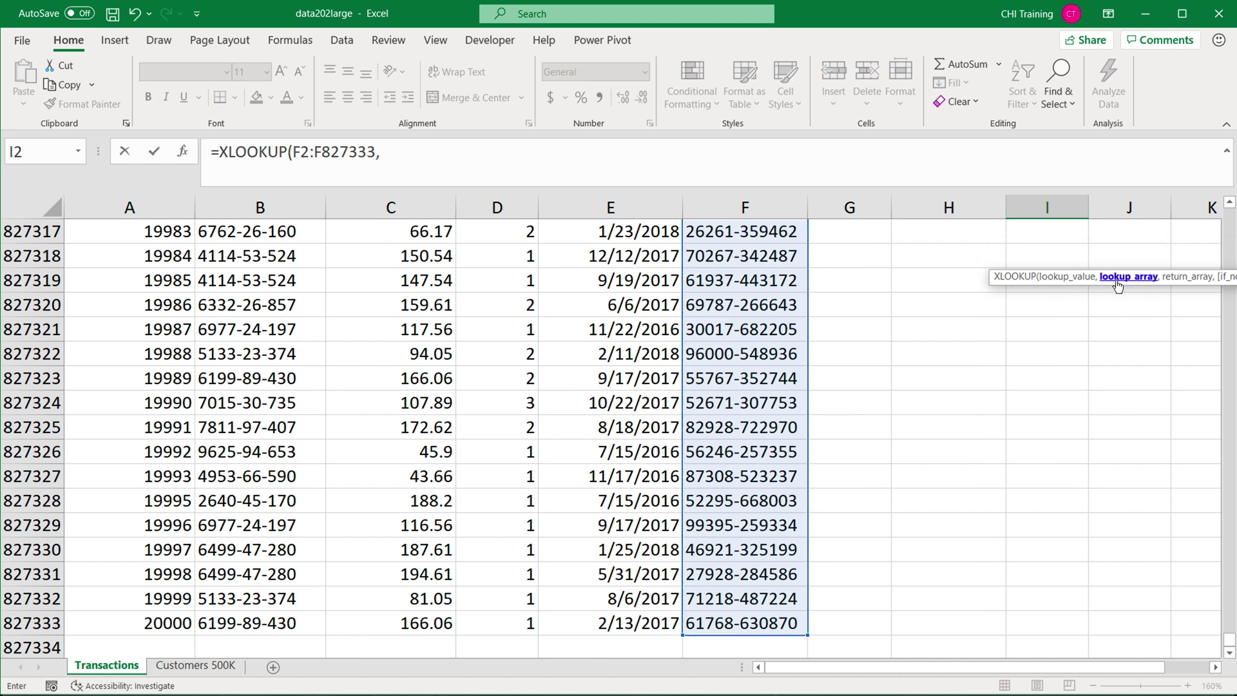
left_click(197, 665)
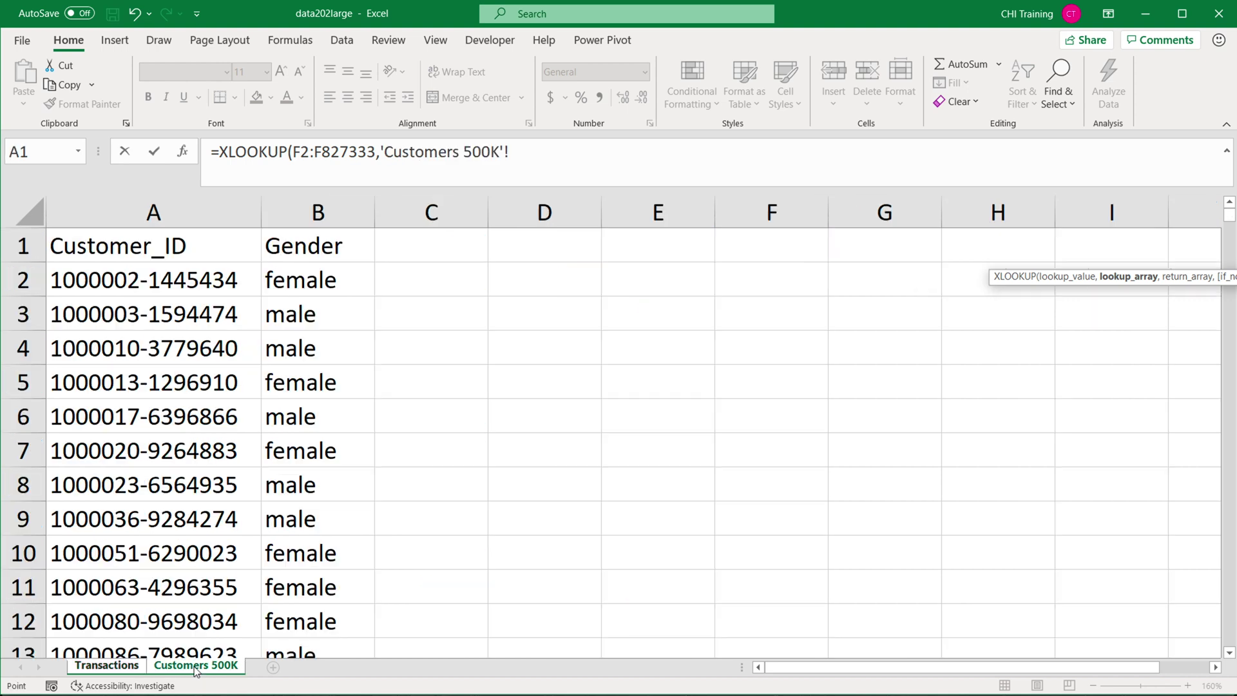
left_click(159, 204)
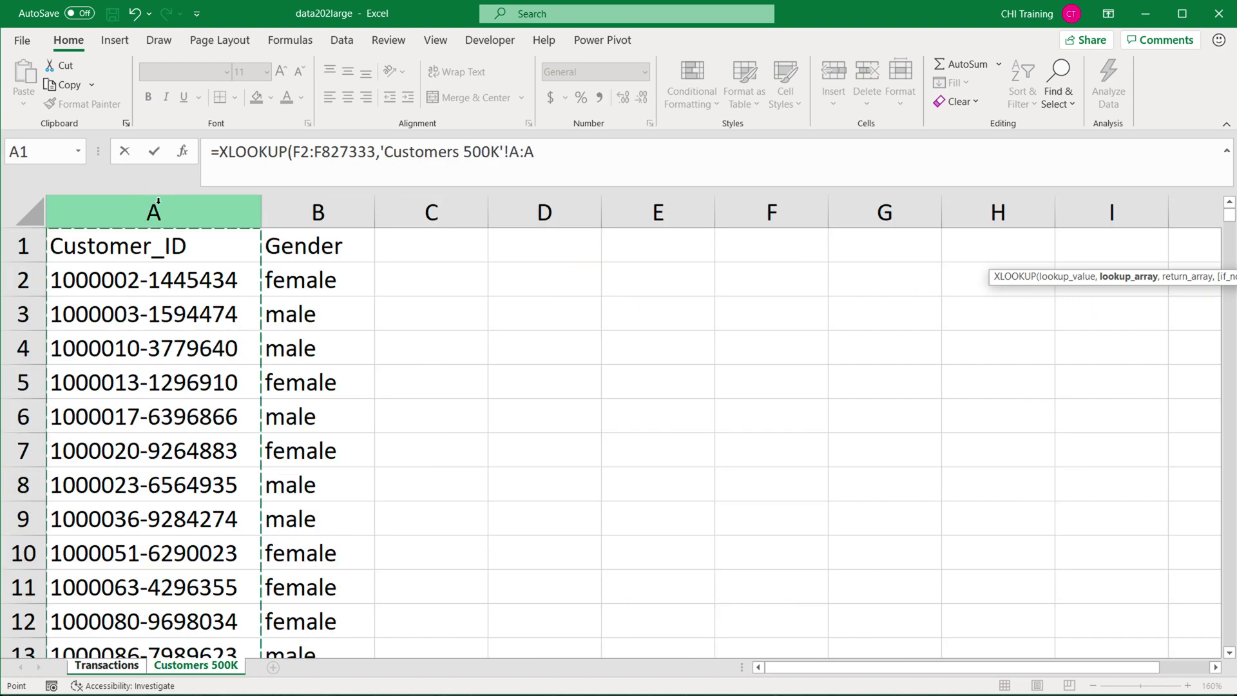
key("F4")
type(",")
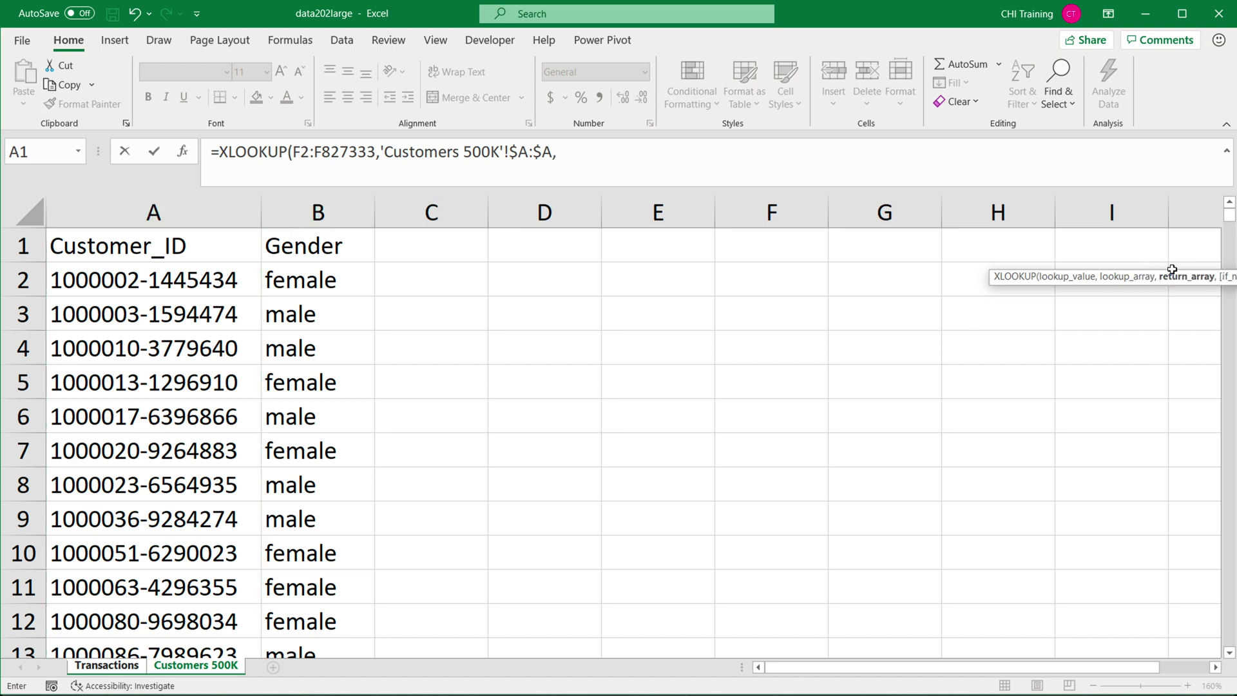
left_click_drag(1165, 282, 412, 274)
left_click(314, 211)
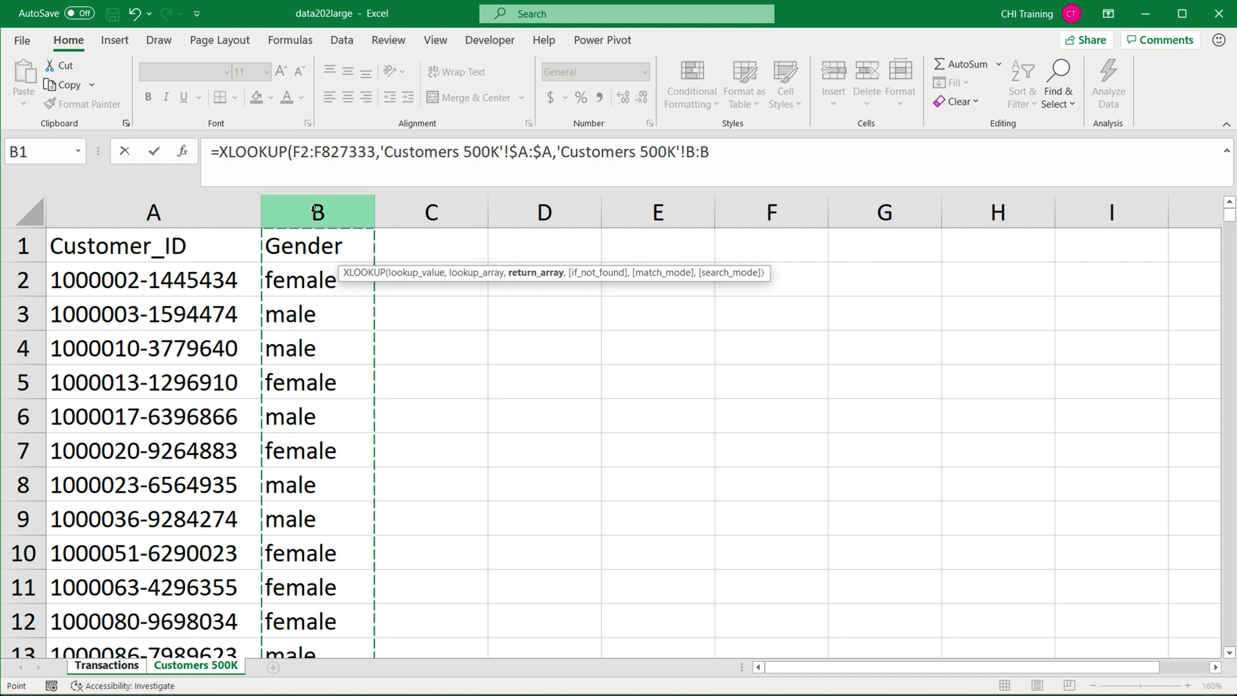
key("F4")
type(")")
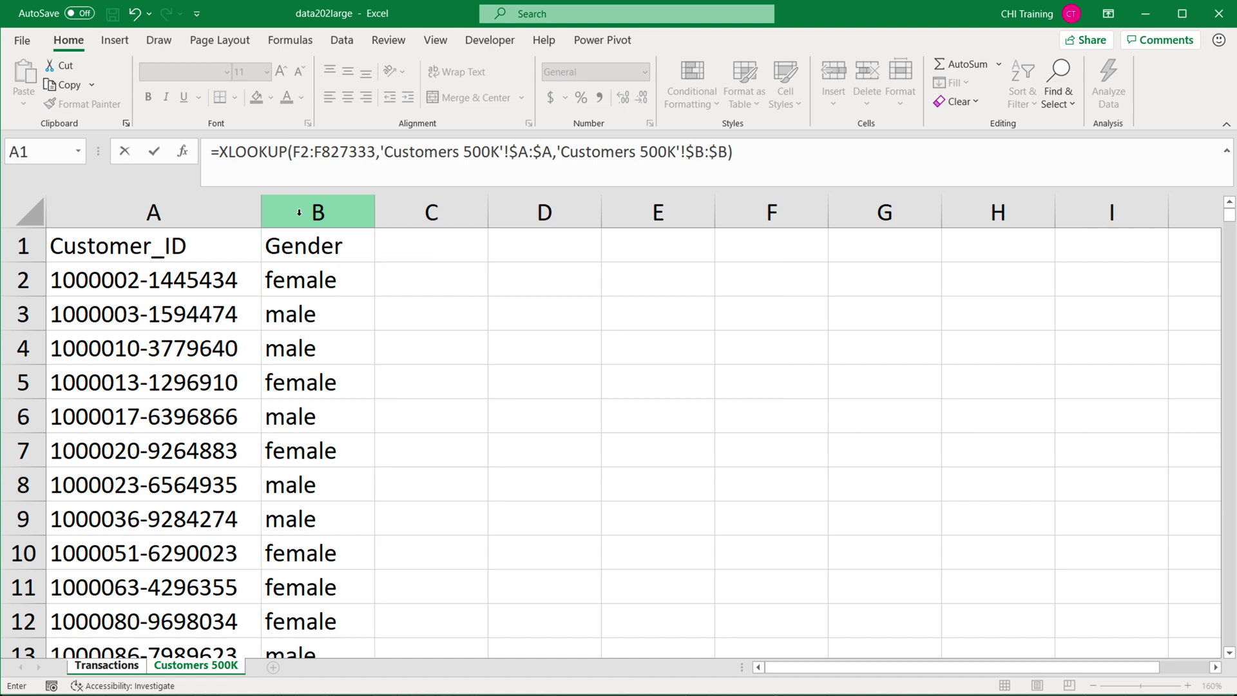
key("Return")
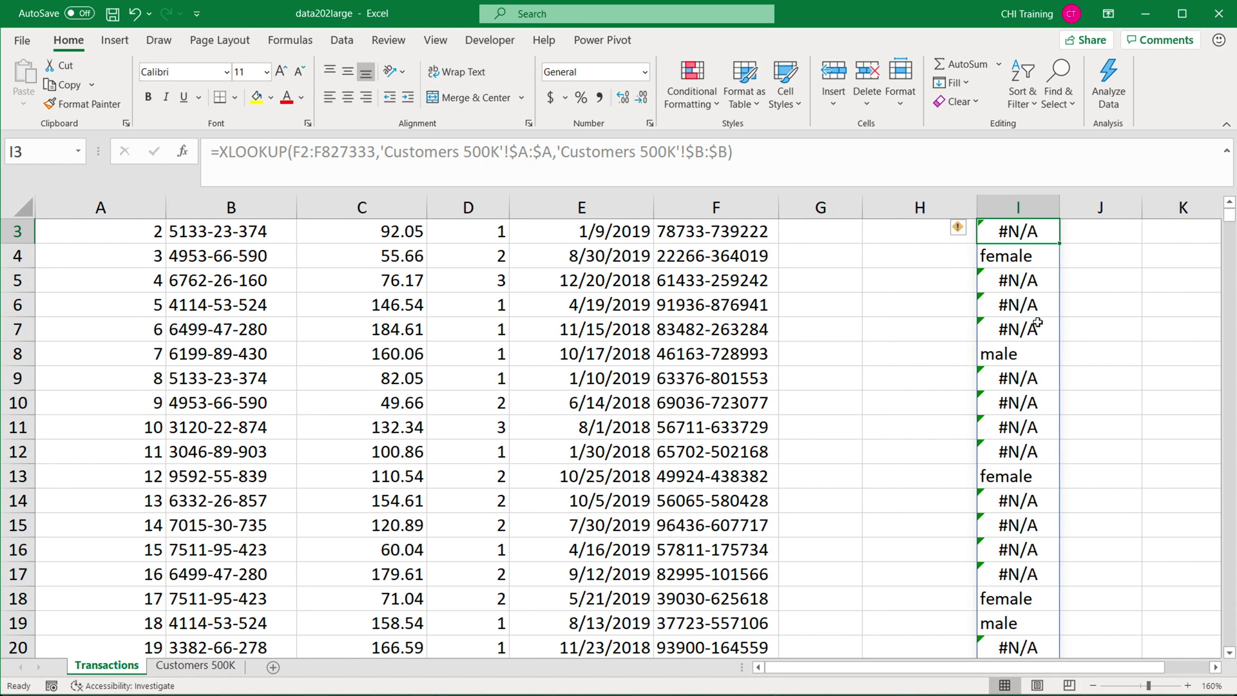
- Prefix I2's XLOOKUP formula with an apostrophe so it is stored as text
scroll(905, 240, "up", 1)
double_click(1007, 256)
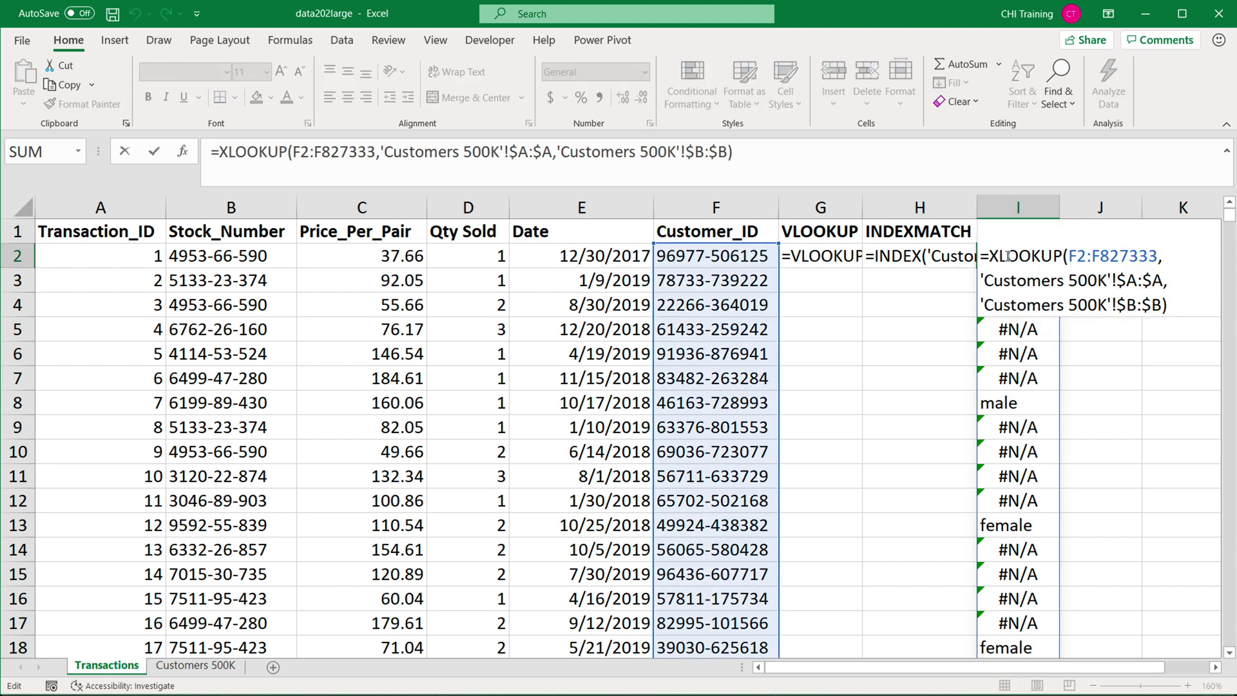
key("Home")
type("'")
key("Return")
key("Up")
- Type the heading XLOOKYP BINARY into cell J1
left_click(1216, 667)
left_click(1215, 668)
left_click(1215, 667)
left_click(692, 232)
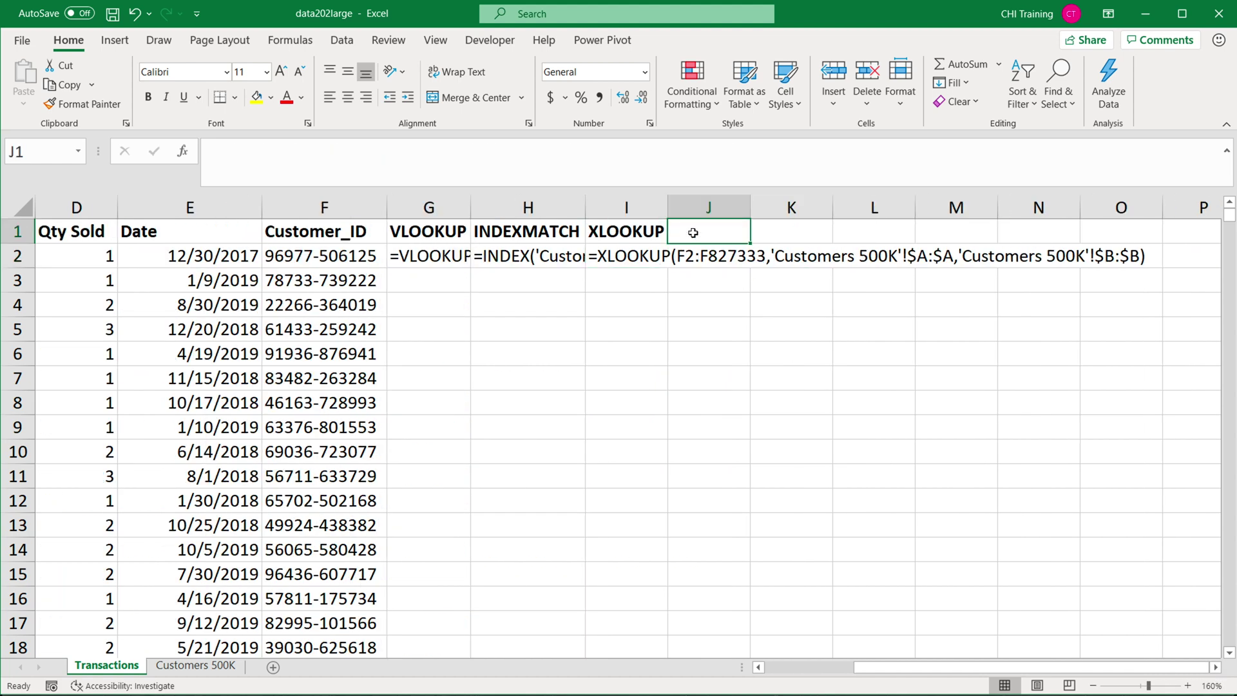
type("XLOOK")
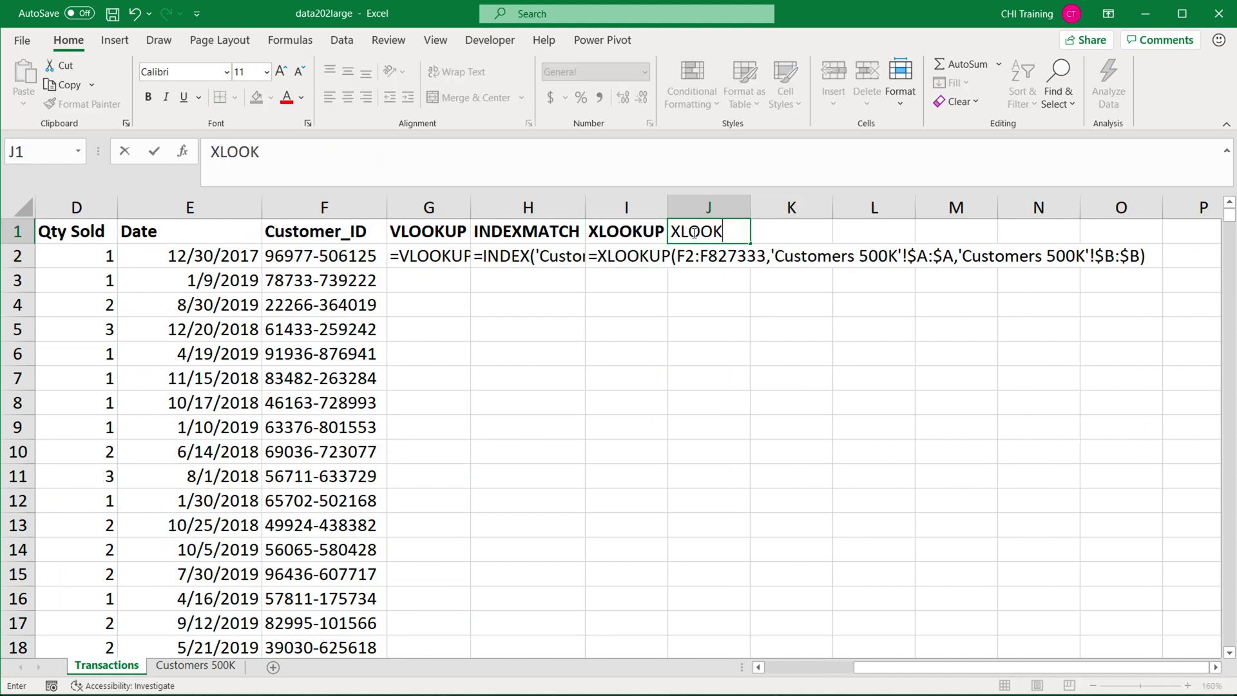
type("YP BINARY")
key("Return")
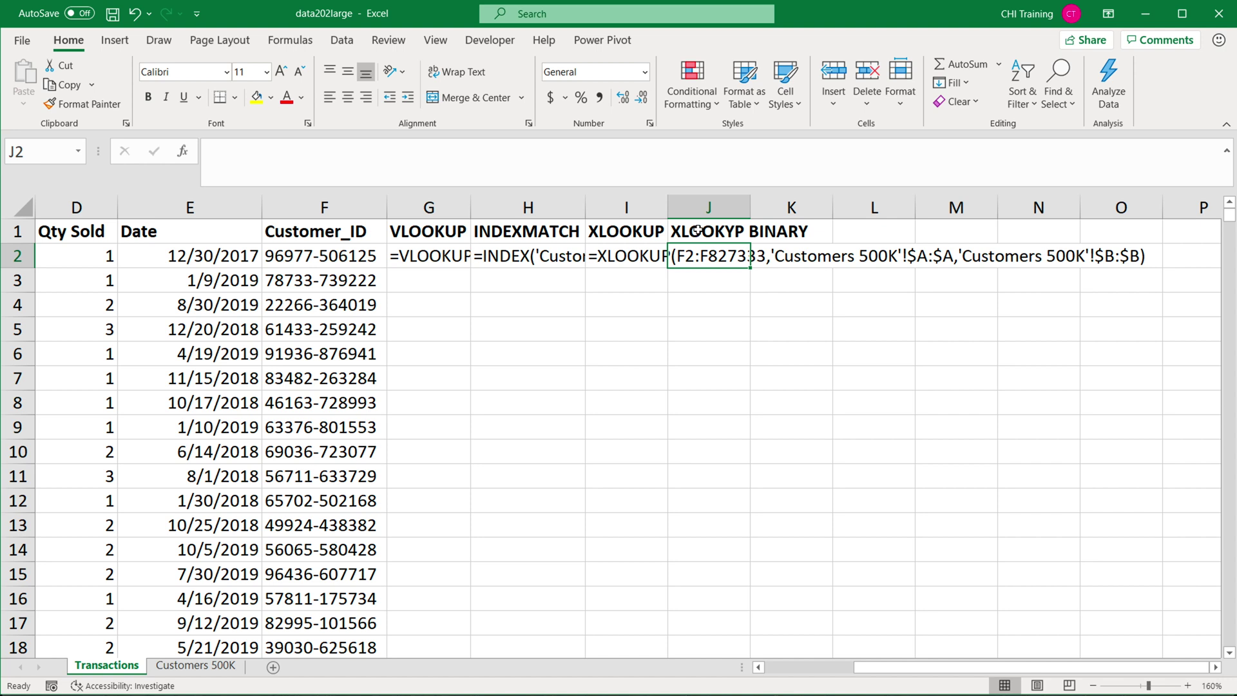
- Widen column J and correct the J1 heading to XLOOKUP BINARY
left_click_drag(752, 205, 880, 206)
double_click(728, 231)
left_click_drag(727, 231, 747, 230)
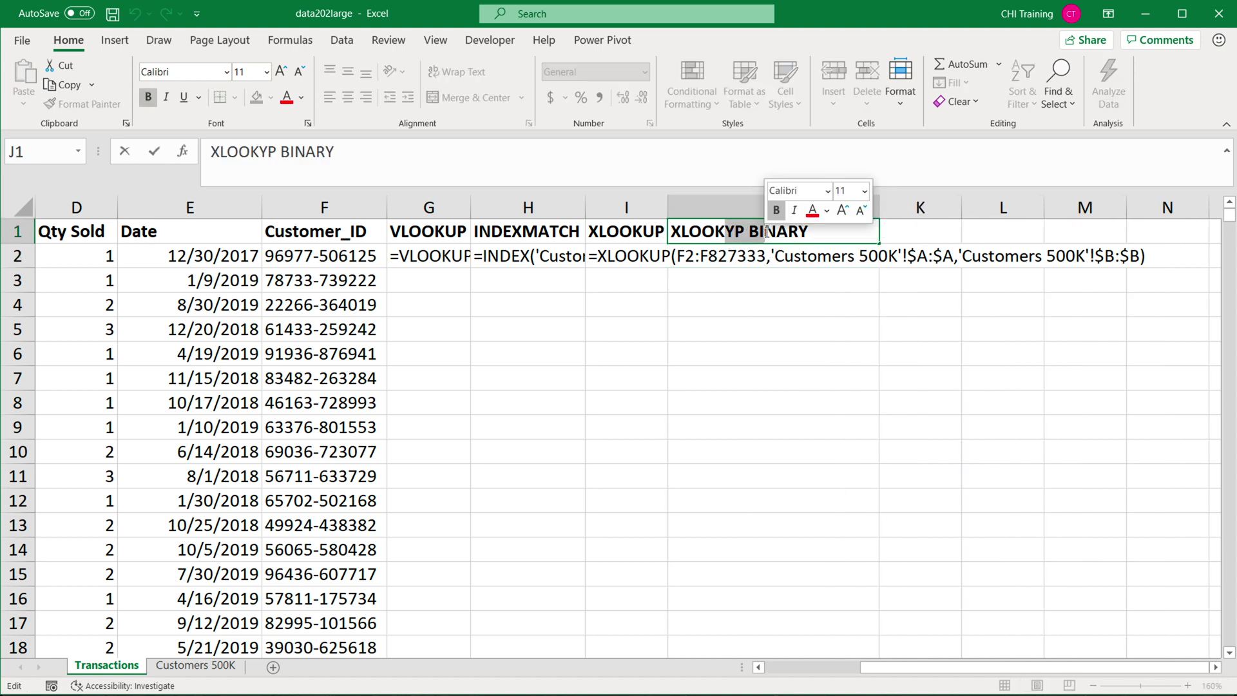
type("UP")
key("Return")
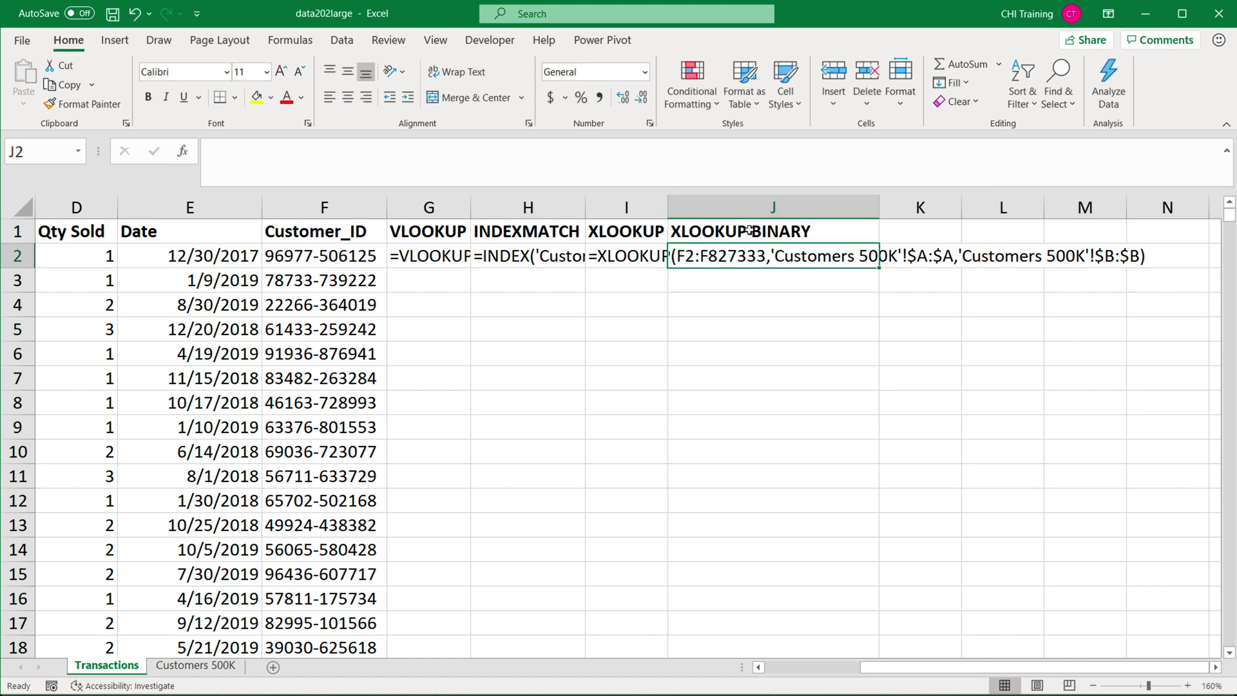
- Select columns A:B on Customers 500K and set a Sort by Customer_ID, A to Z
left_click(196, 665)
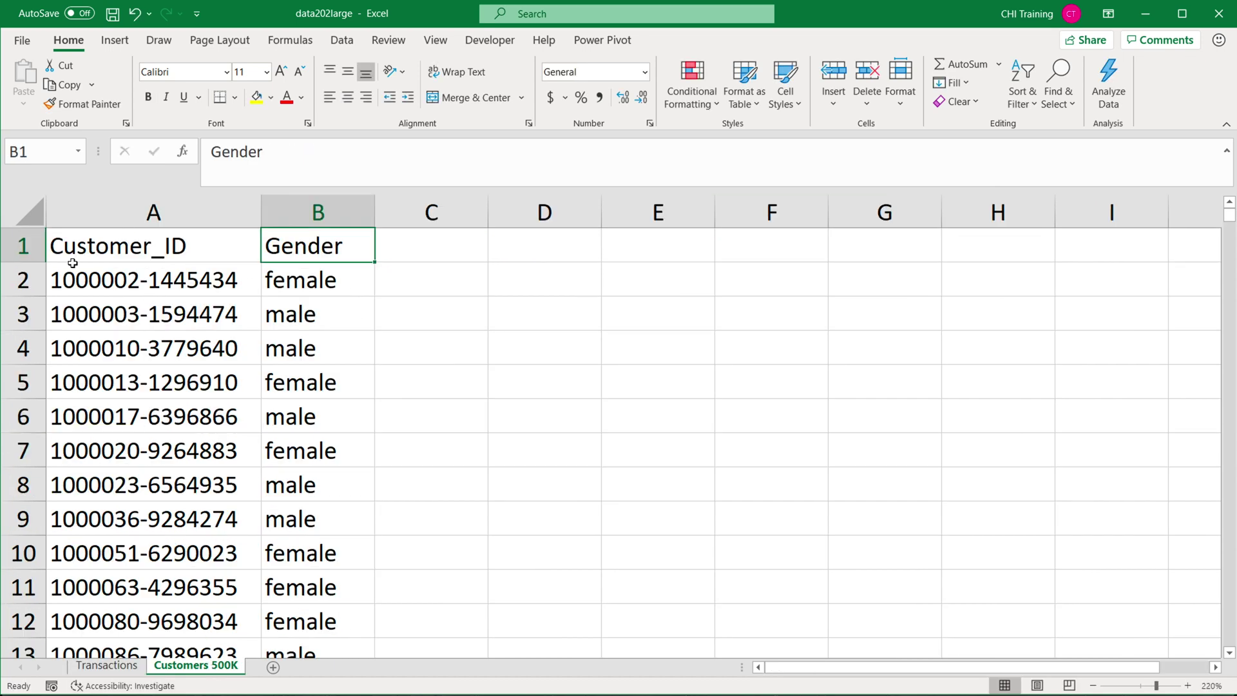
left_click(142, 213)
left_click_drag(340, 237, 282, 273)
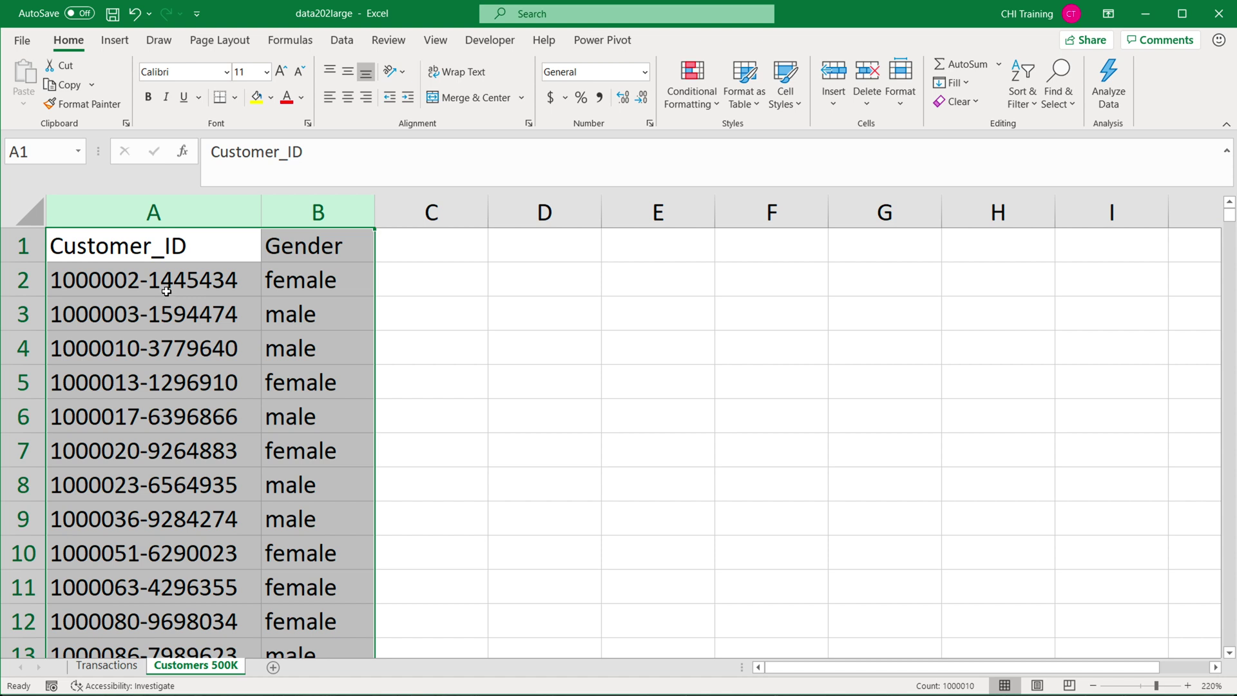
left_click(335, 44)
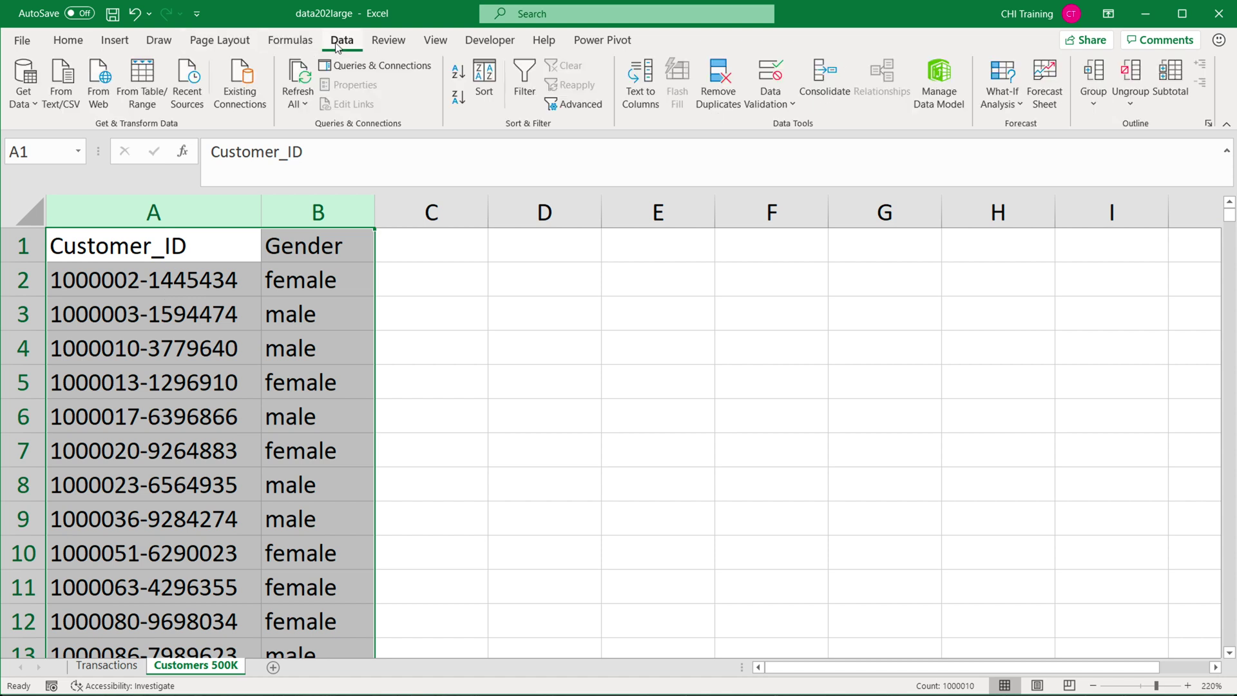
left_click(485, 77)
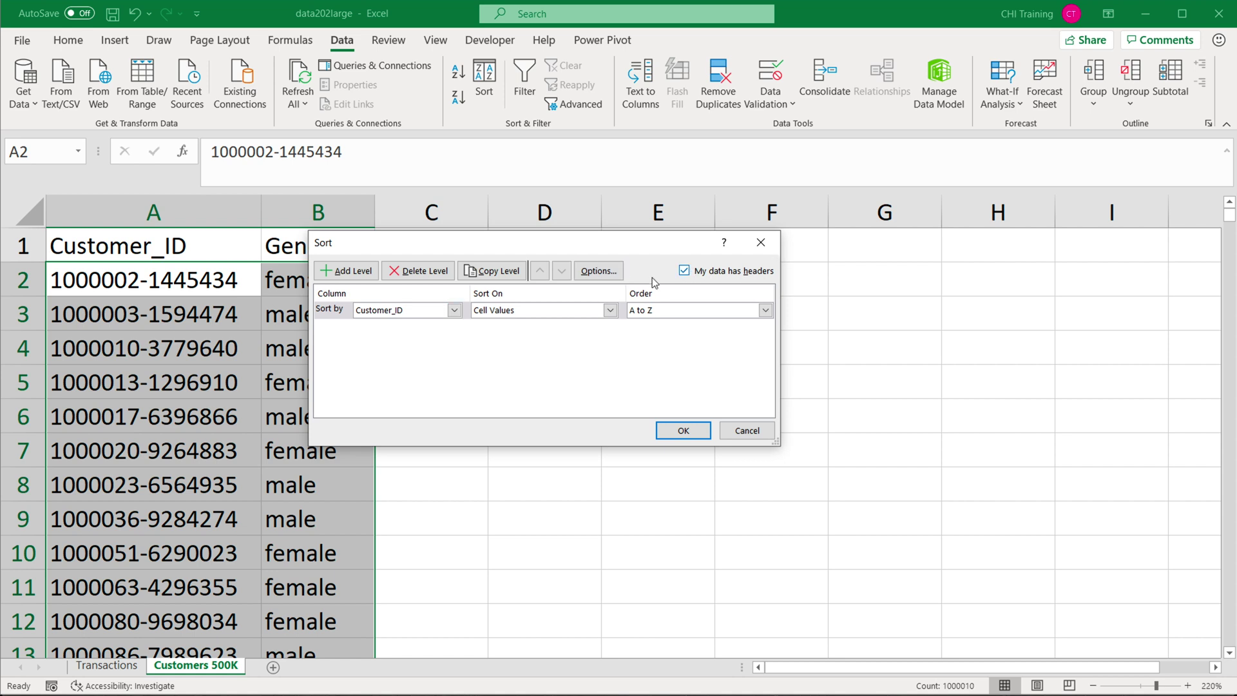
left_click(454, 310)
left_click(401, 324)
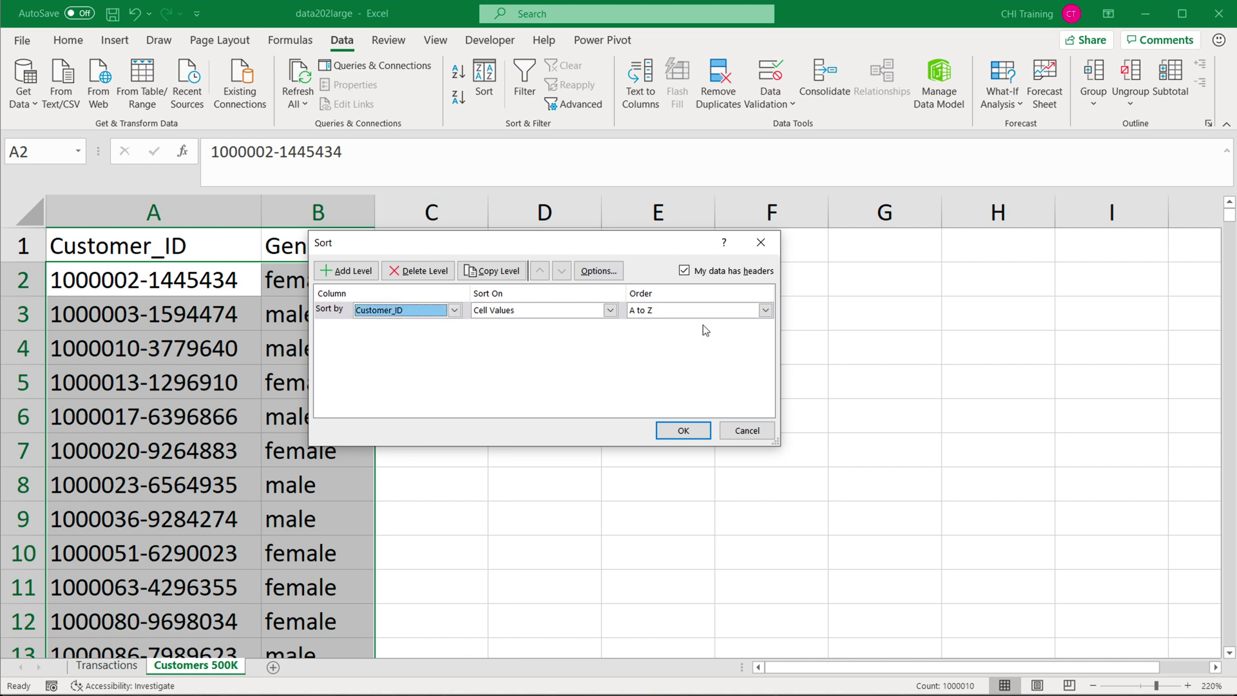
left_click(631, 312)
left_click(641, 324)
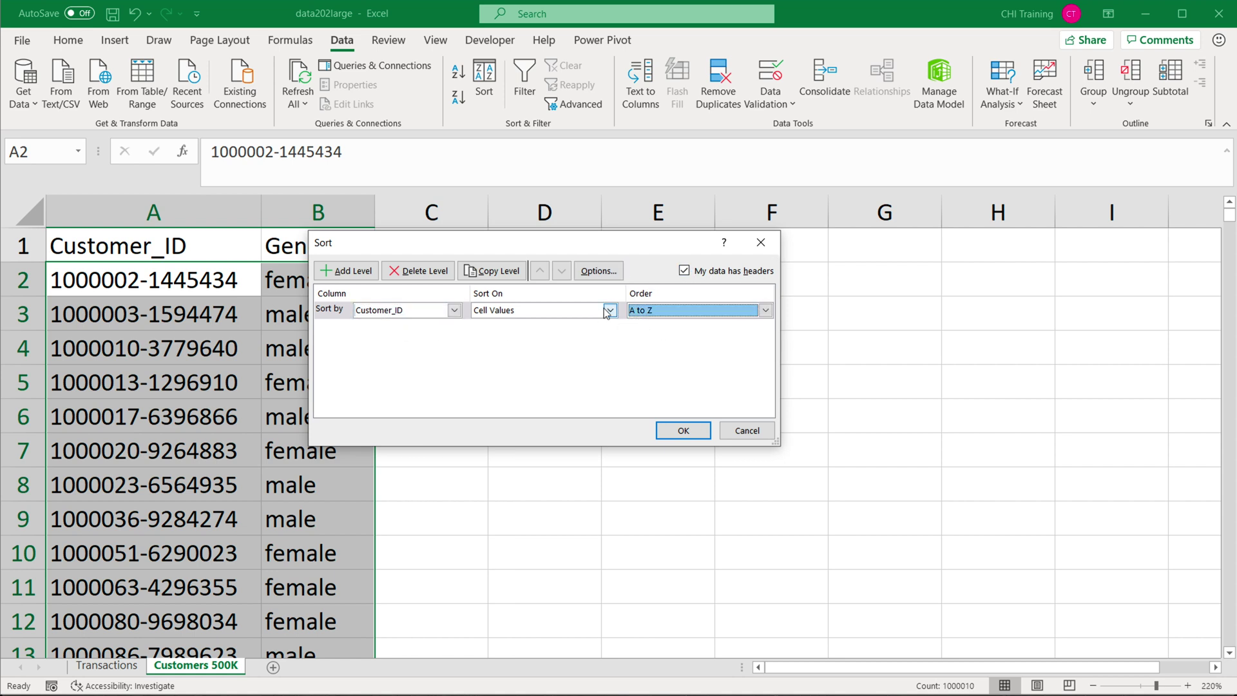
- Apply the Customer_ID A to Z sort to the customer data
left_click(688, 428)
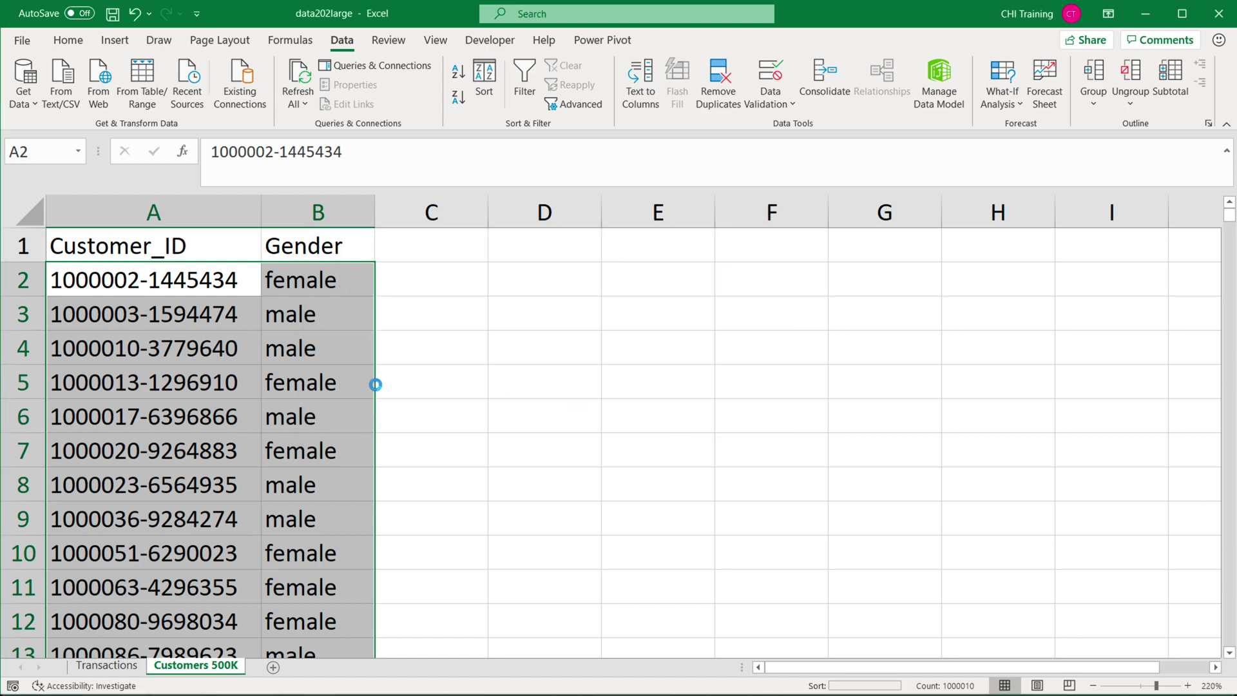
left_click(149, 245)
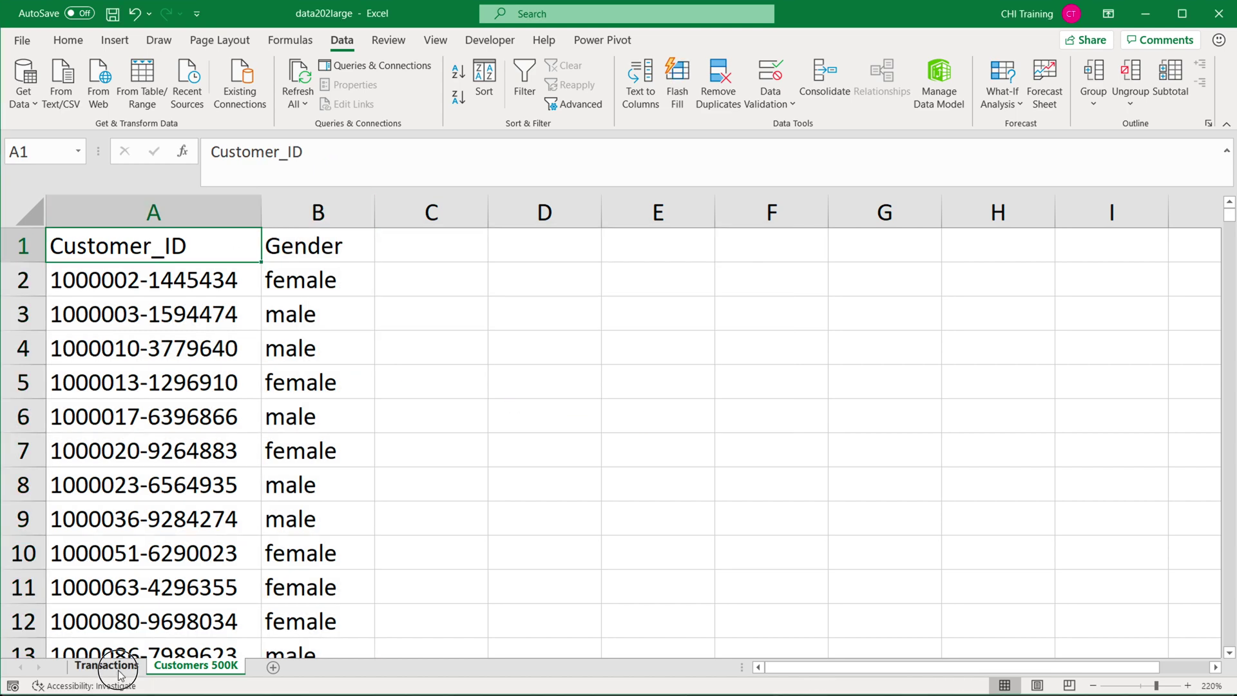
left_click(107, 665)
- Start J2's formula as =XLOOKUP(F2:F827333,'Customers 500K'!$A:$A,'Customers 500K'!$B:$B,
type("=")
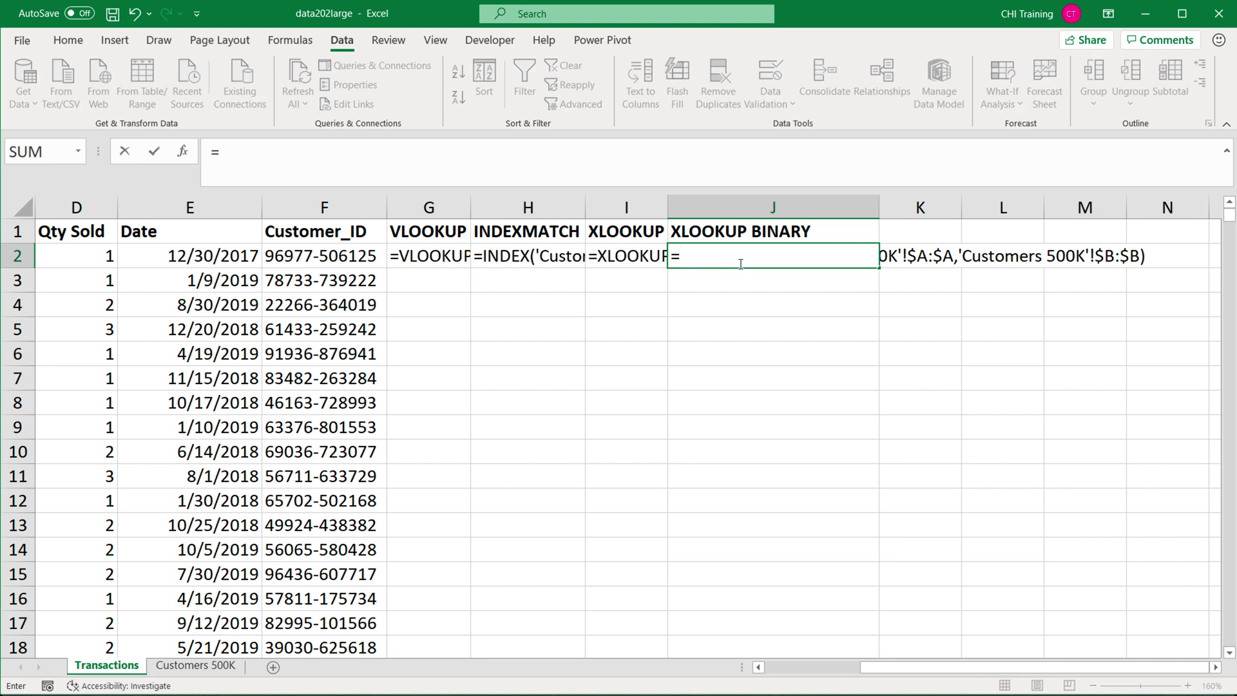
type("XLOOKUP(")
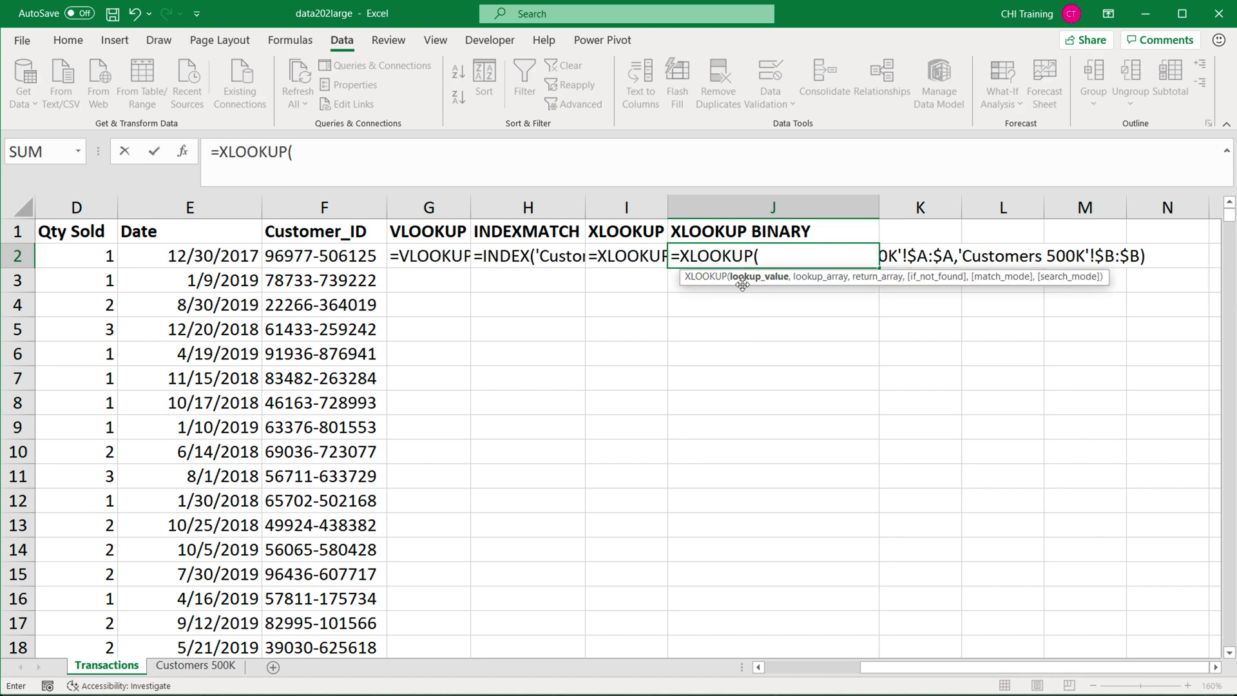
left_click(321, 266)
key("ctrl+shift+Down")
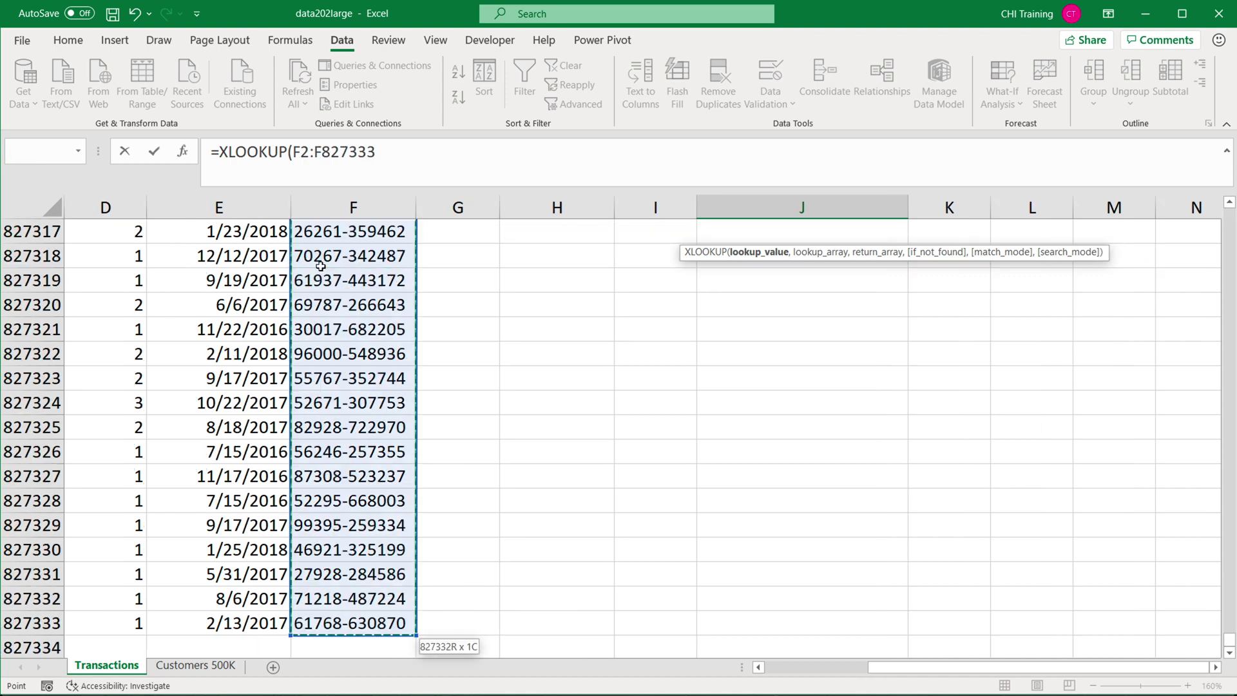
type(",")
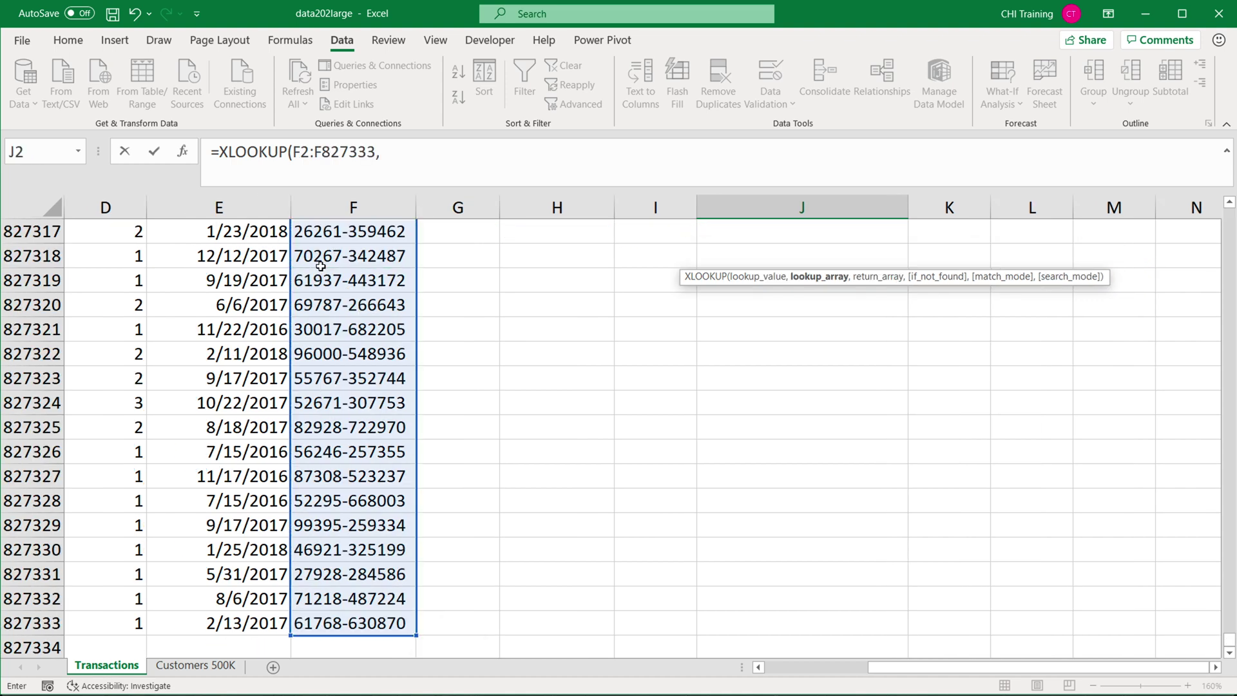
left_click(206, 669)
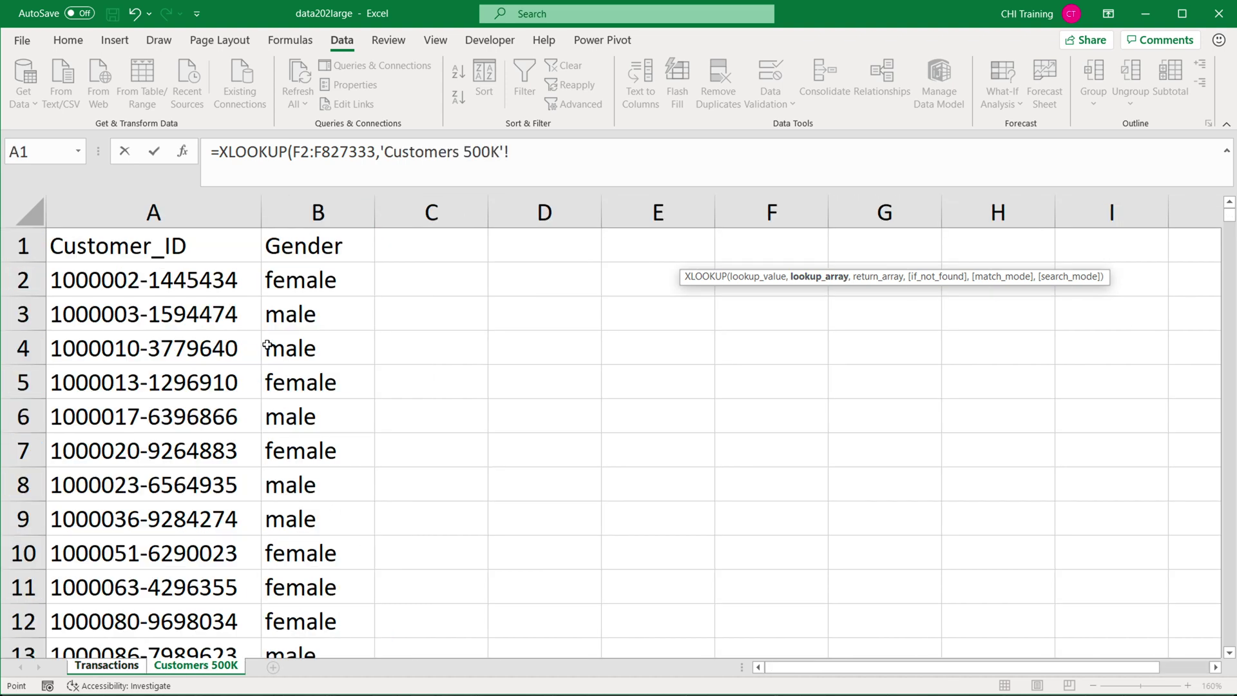
left_click(155, 212)
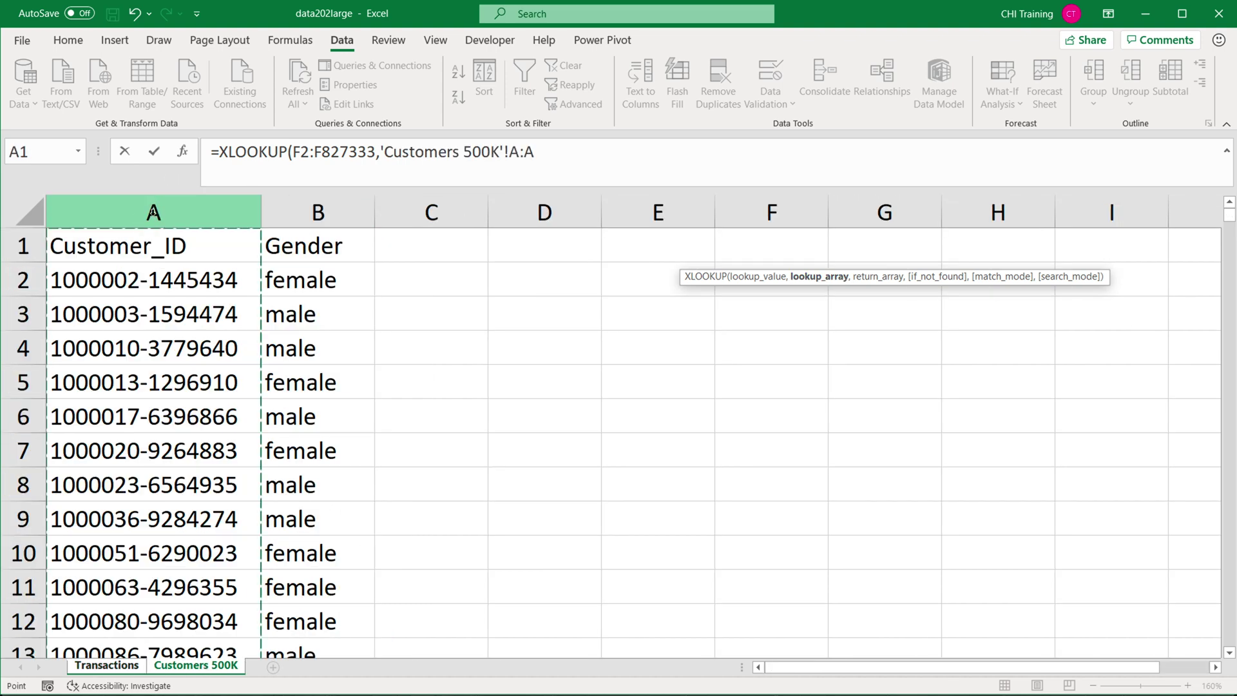
key("F4")
type(",")
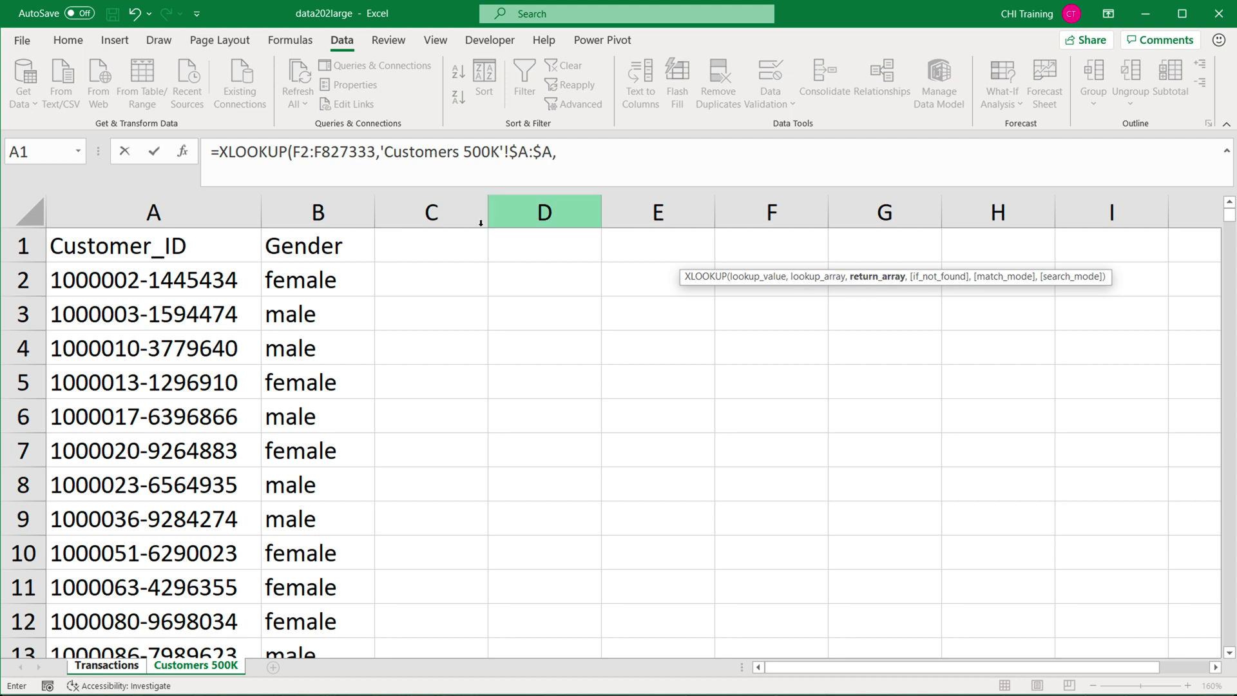
left_click(316, 213)
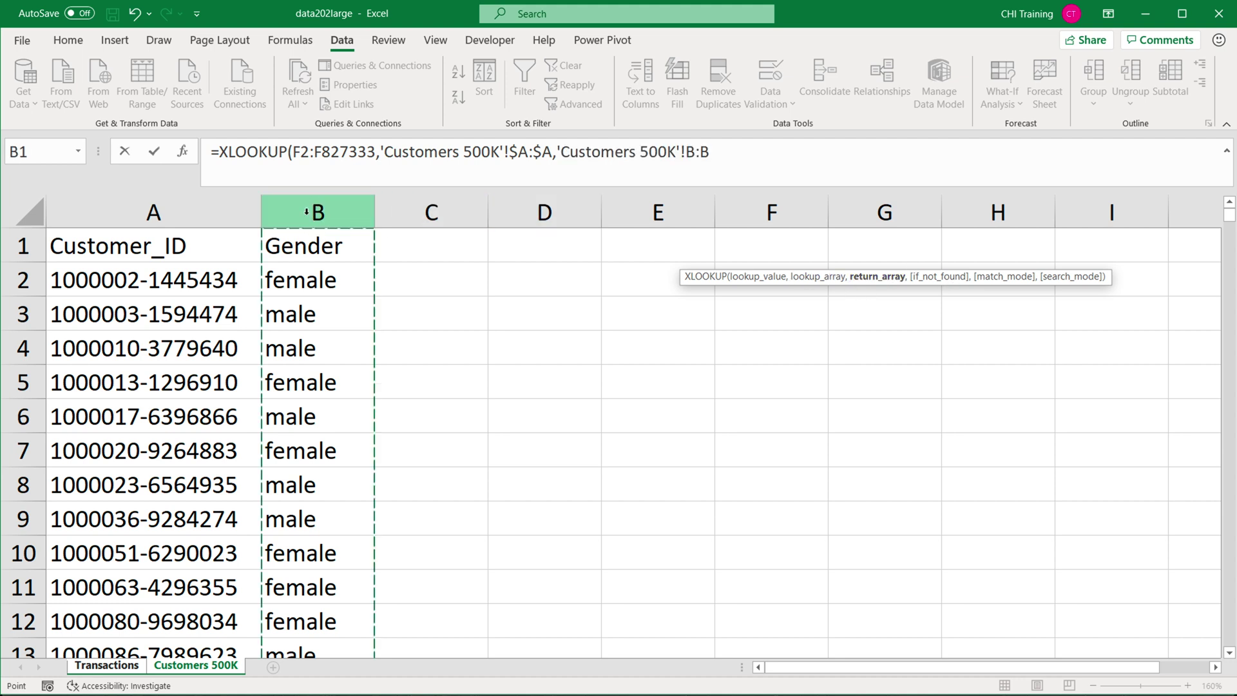
key("F4")
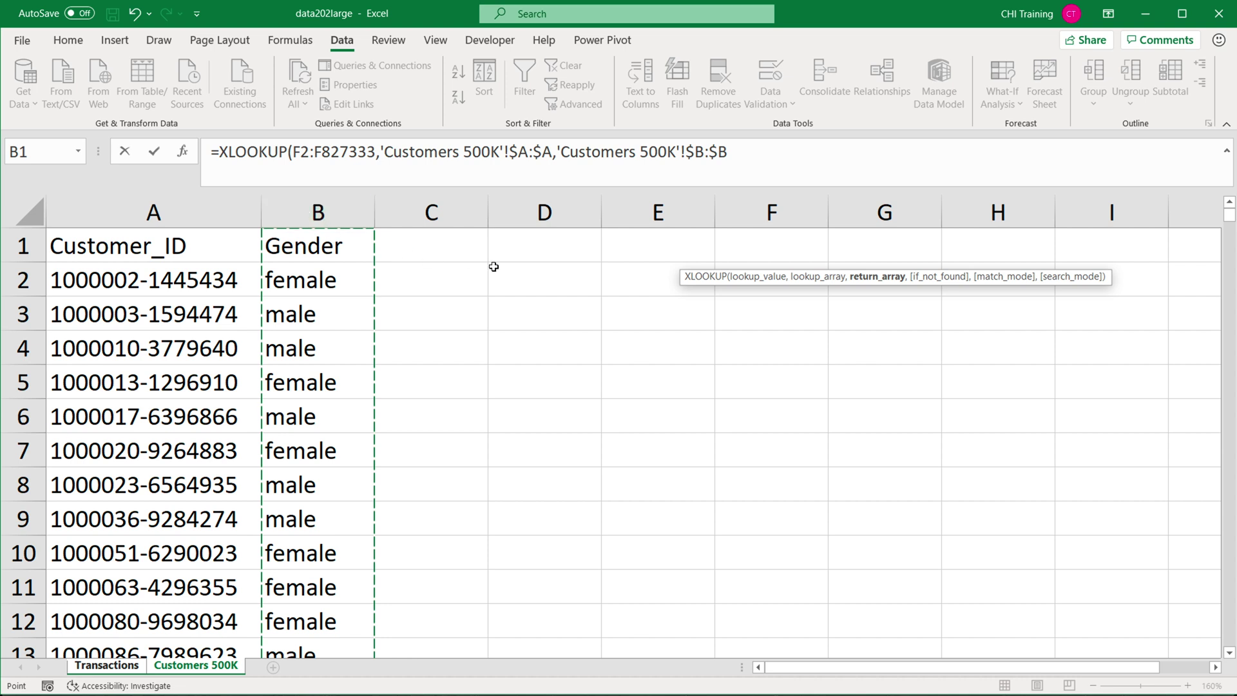
type(",")
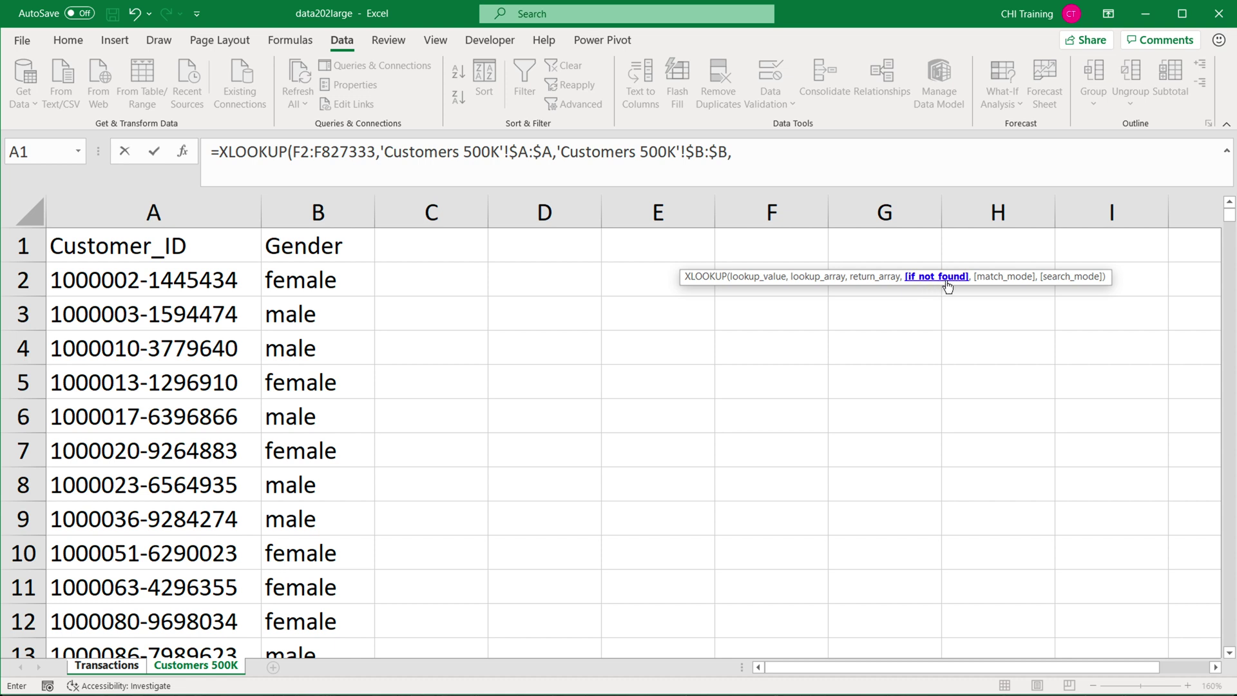
- Complete J2's XLOOKUP with search mode 2 (binary search), ending ,,,2), and enter it
type(",")
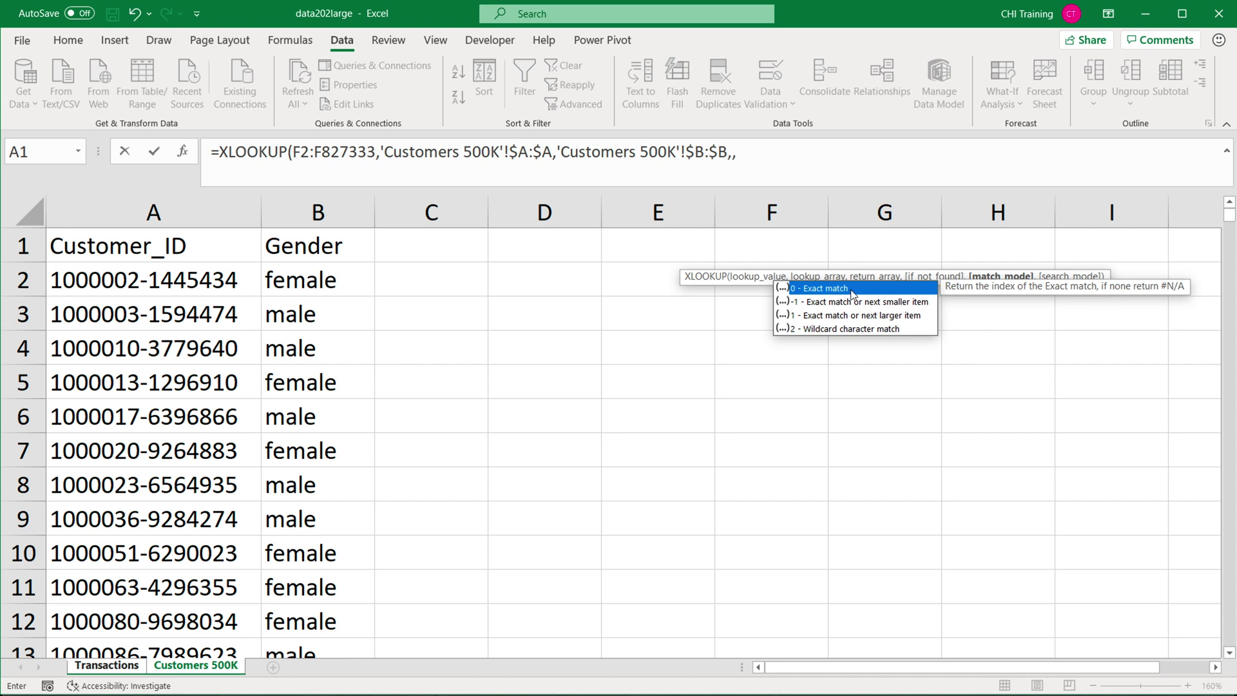
type(",")
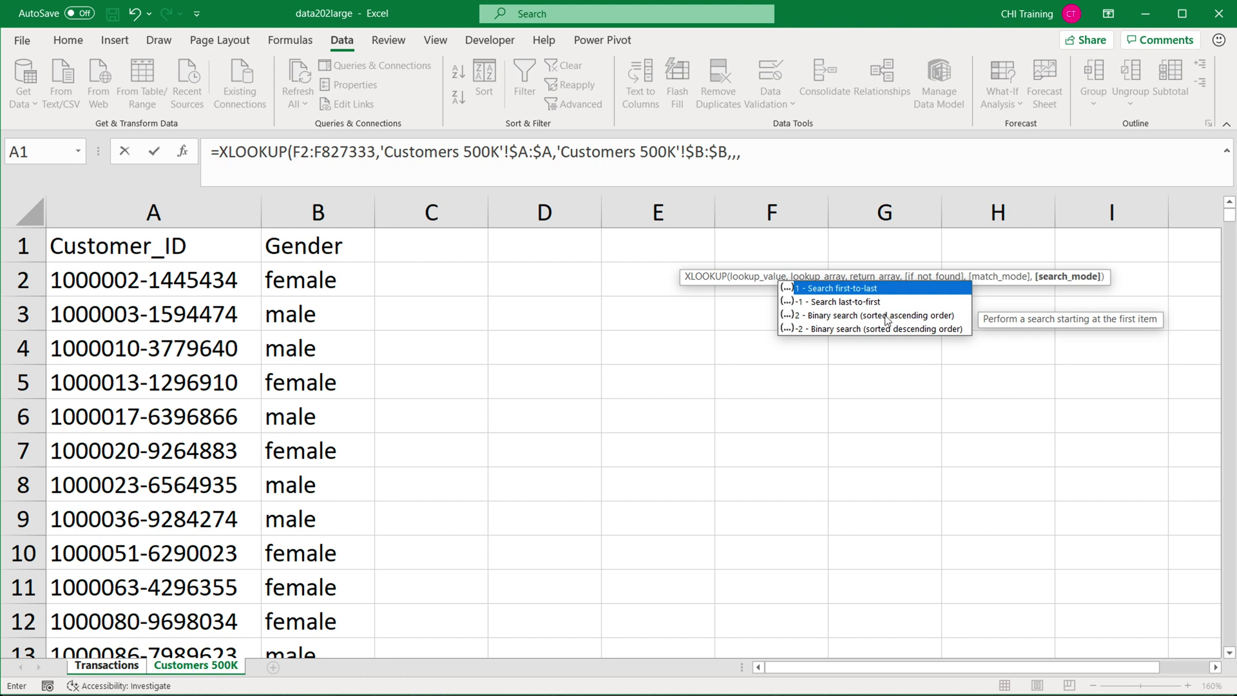
double_click(835, 316)
left_click(781, 154)
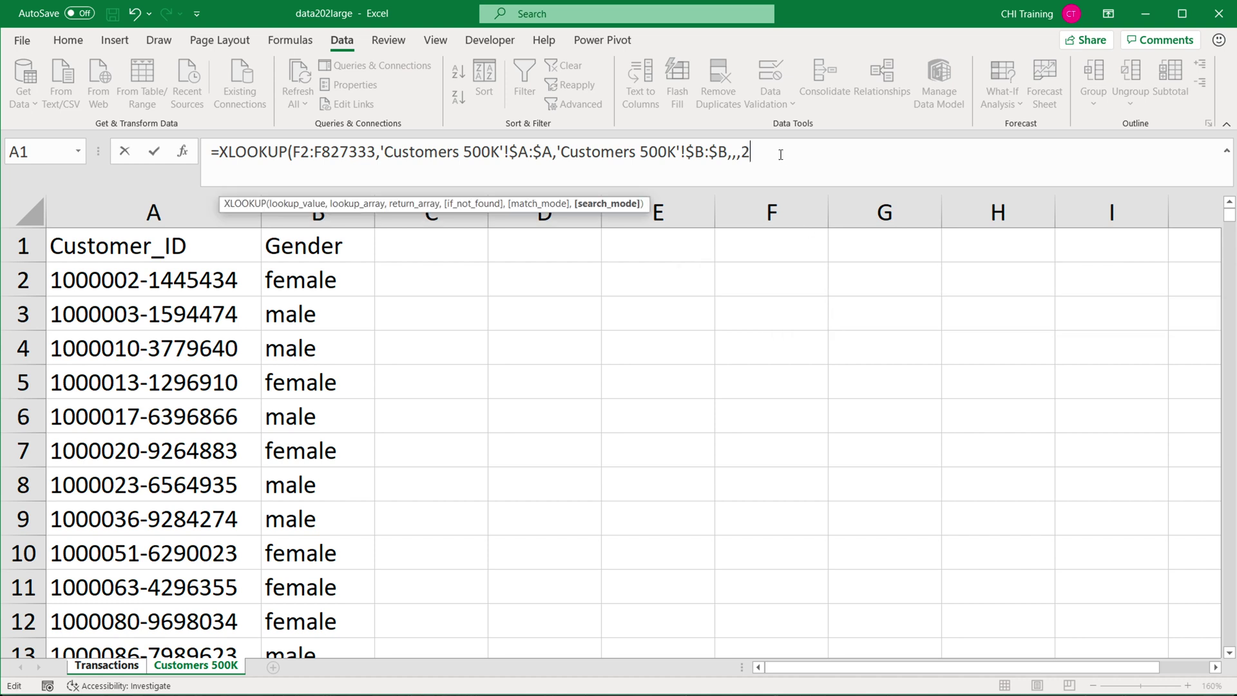
type(")")
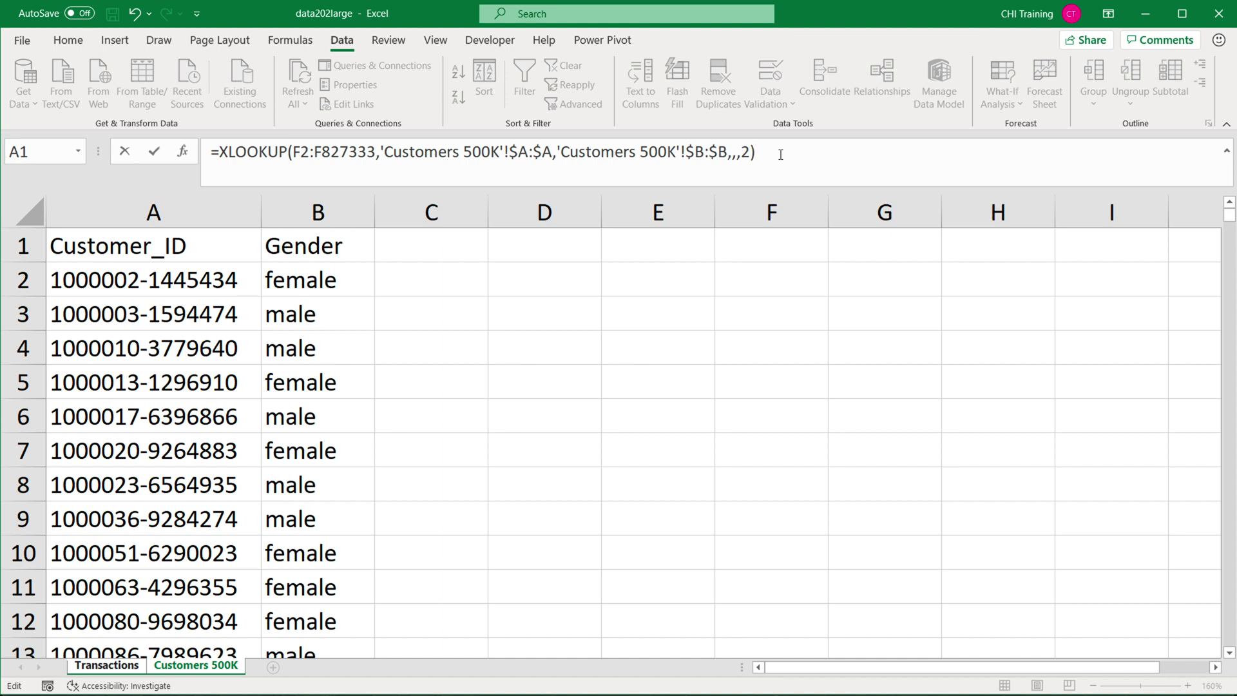
key("Return")
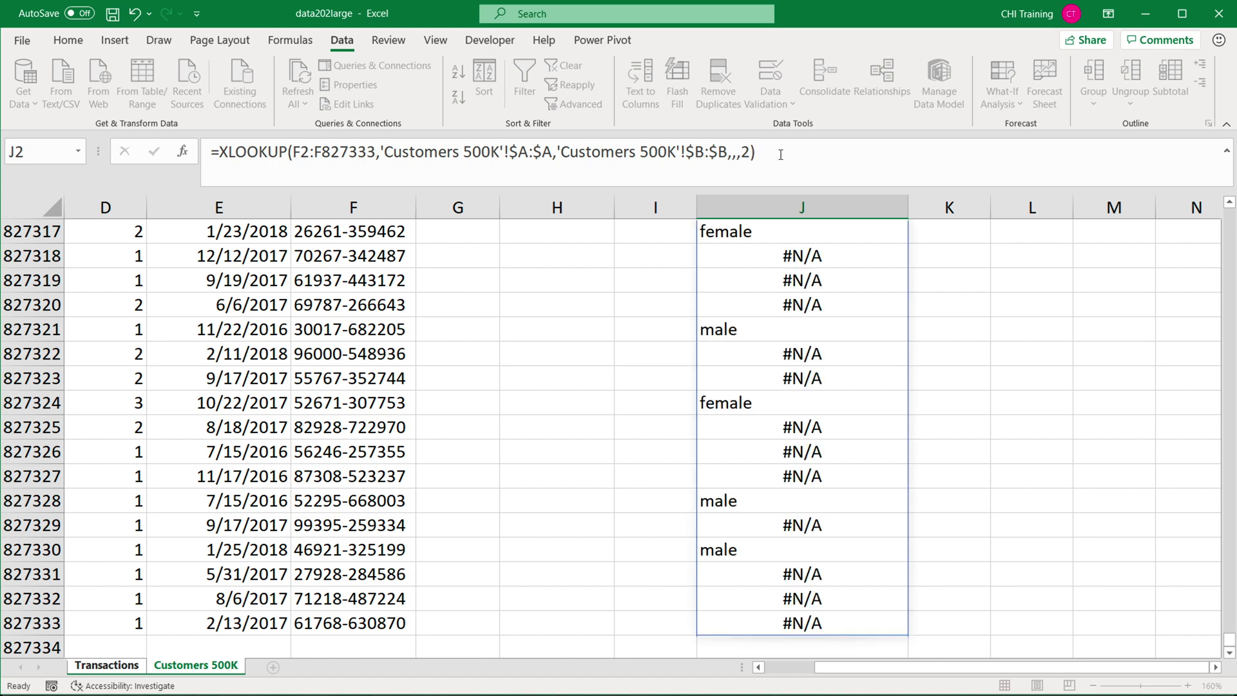
- Turn J2's binary XLOOKUP into plain formula text
left_click_drag(1229, 219, 1230, 207)
double_click(680, 256)
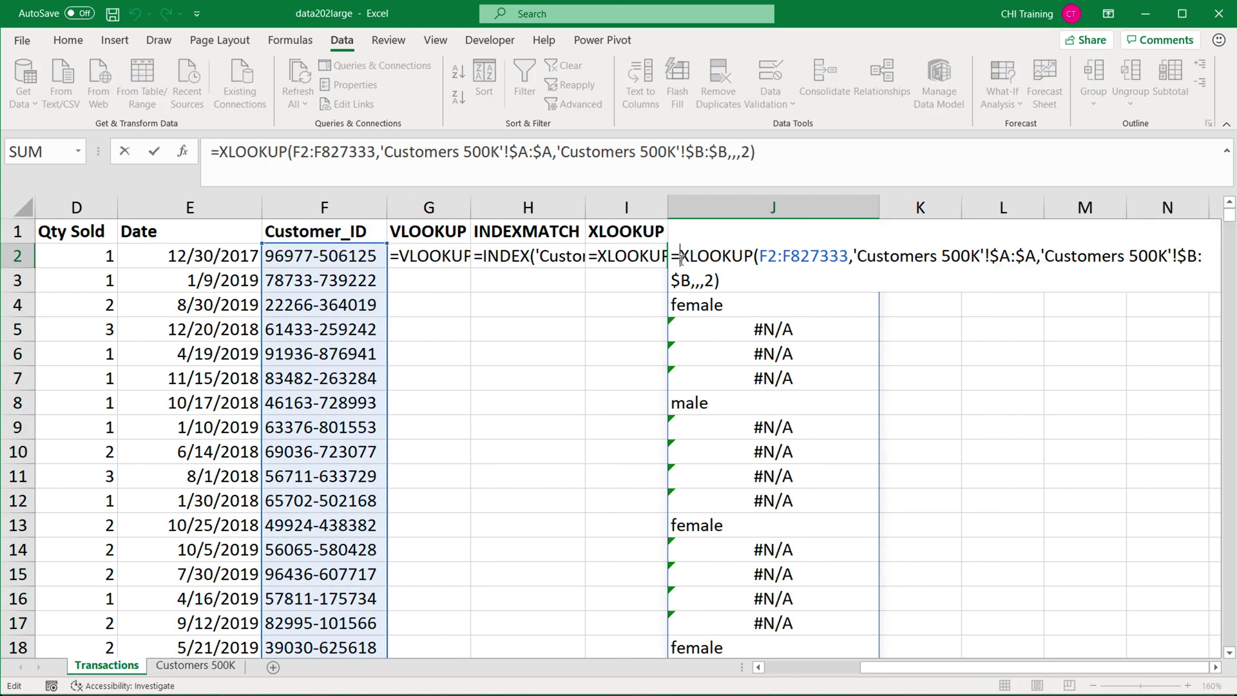
key("Escape")
key("ctrl+z")
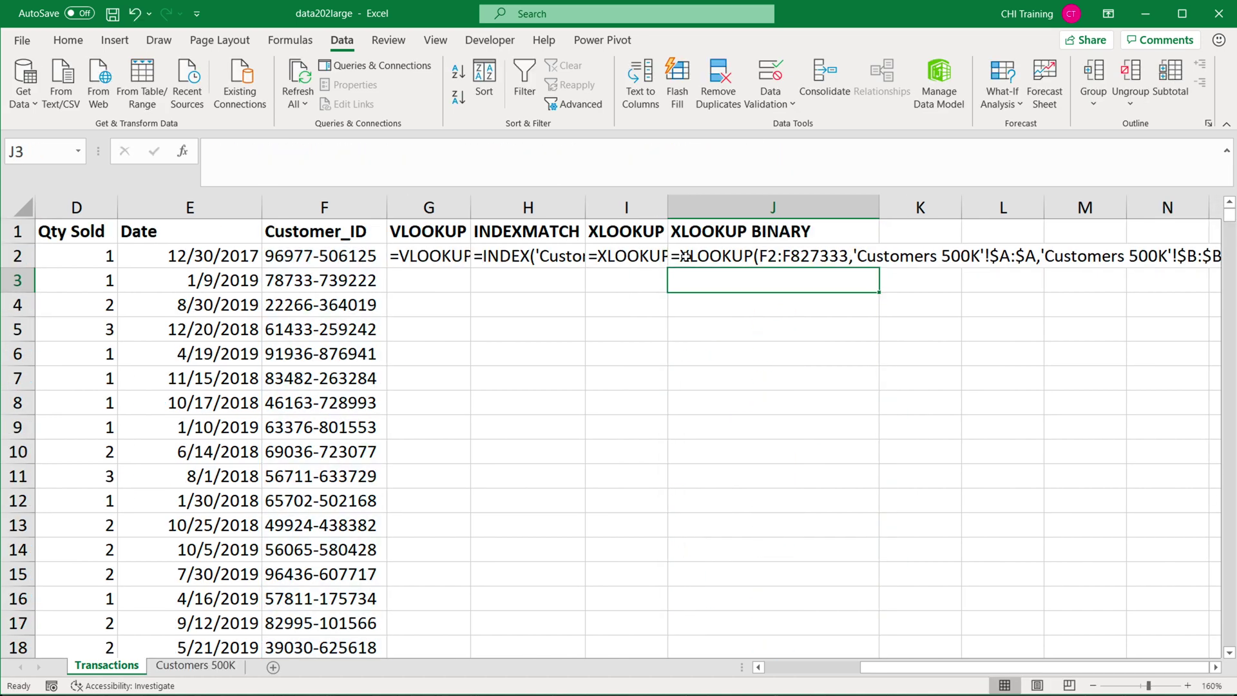
- Widen column G and compare the four lookup formulas in G2 through J2
left_click_drag(471, 206, 525, 206)
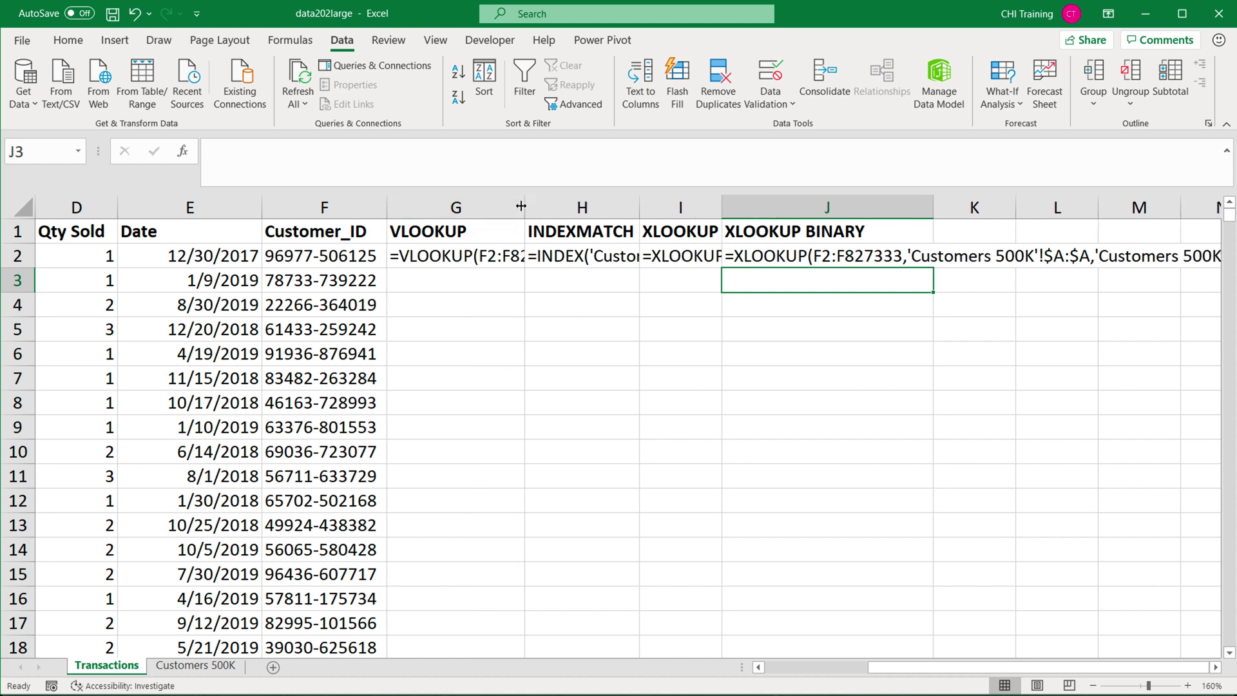
left_click(495, 261)
left_click(598, 255)
left_click(714, 257)
left_click(773, 261)
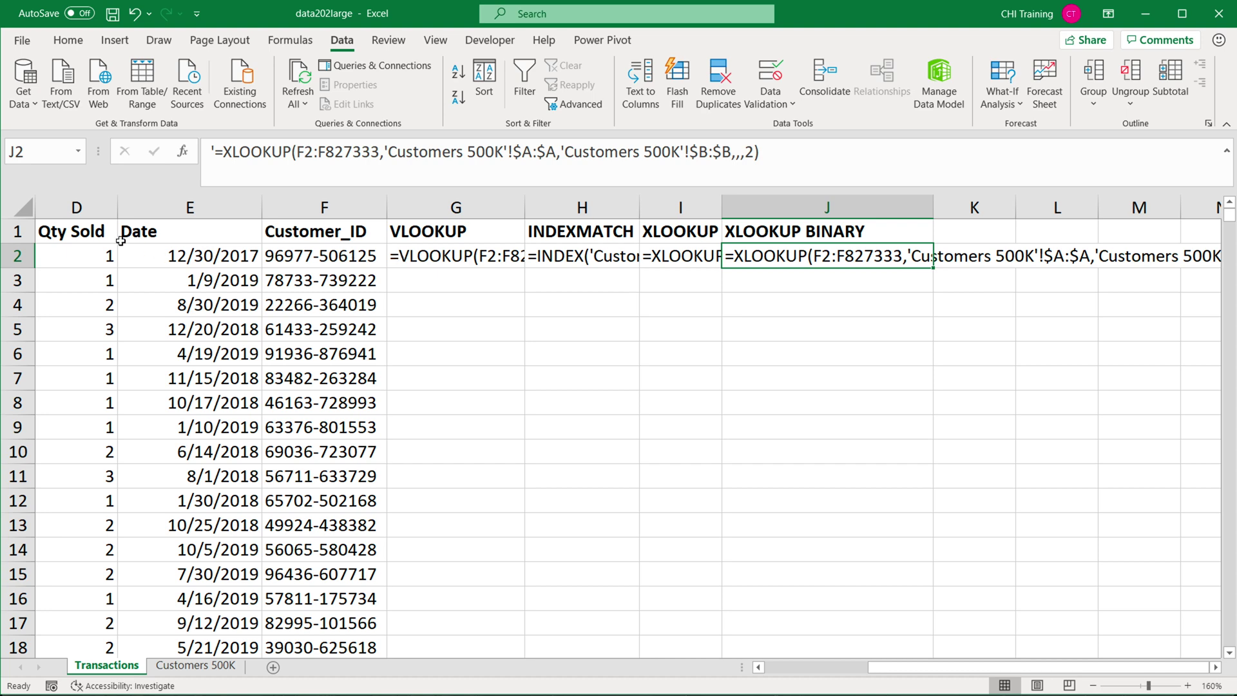
left_click(91, 241)
scroll(695, 312, "left", 2)
left_click(695, 309)
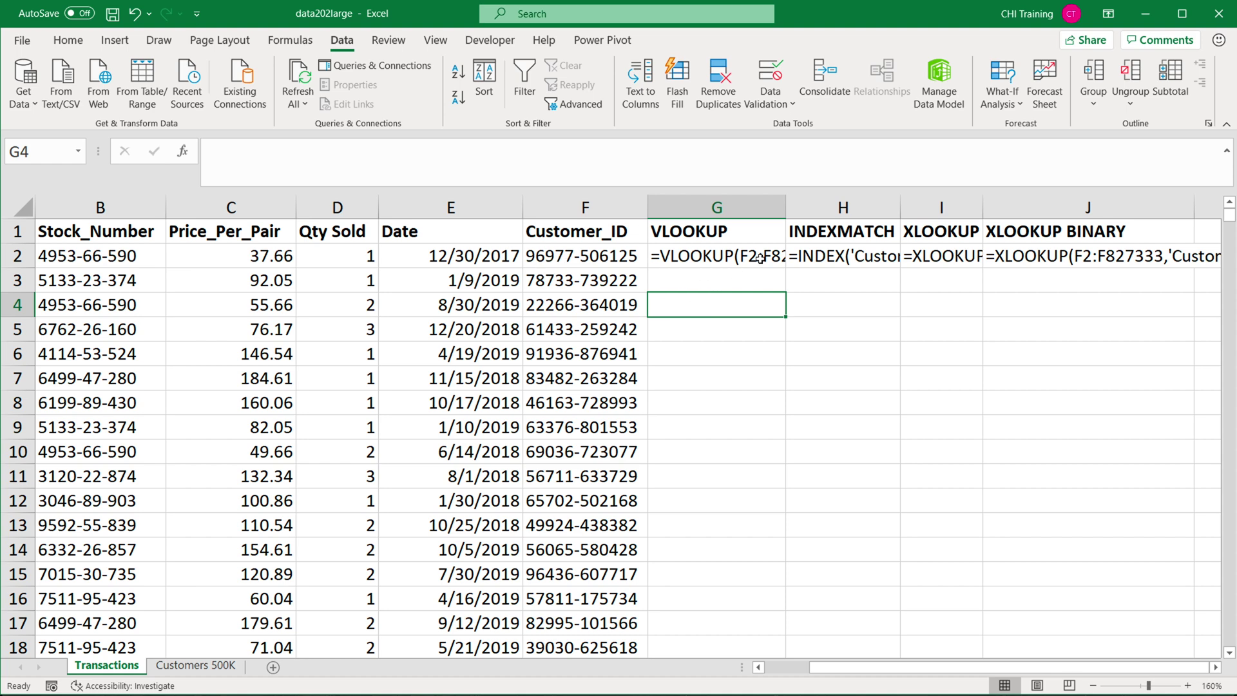
left_click(688, 230)
scroll(731, 258, "up", 3, "ctrl")
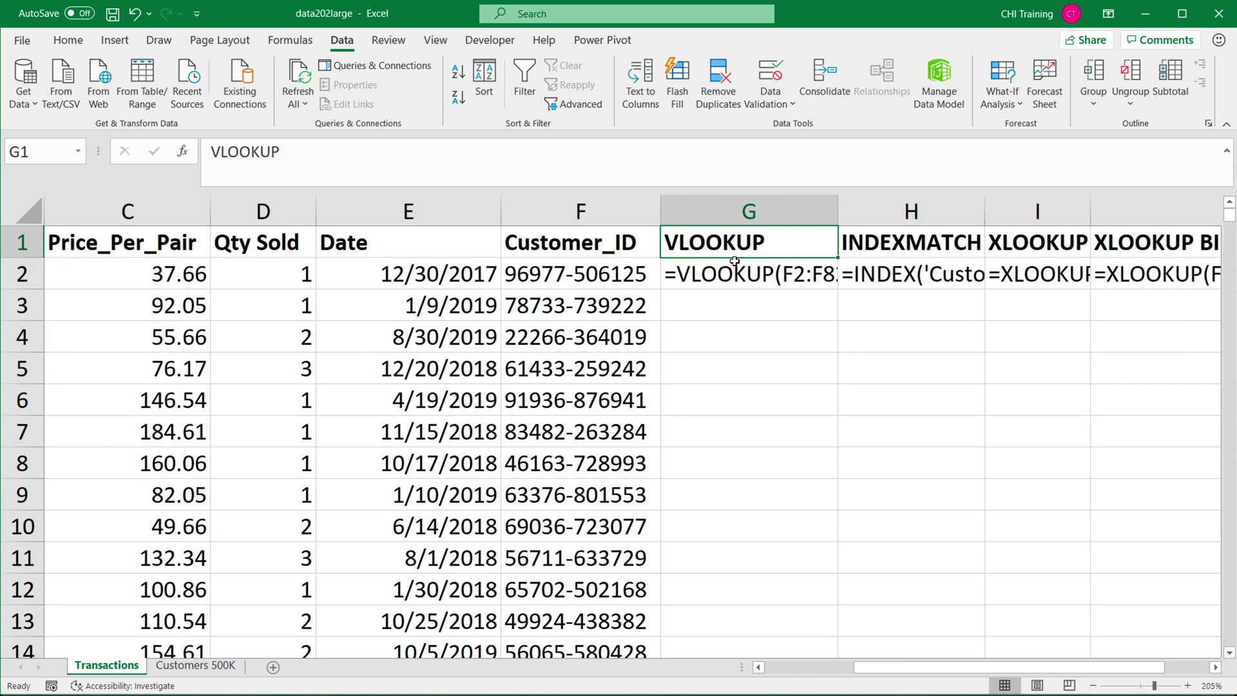
scroll(930, 481, "right", 2)
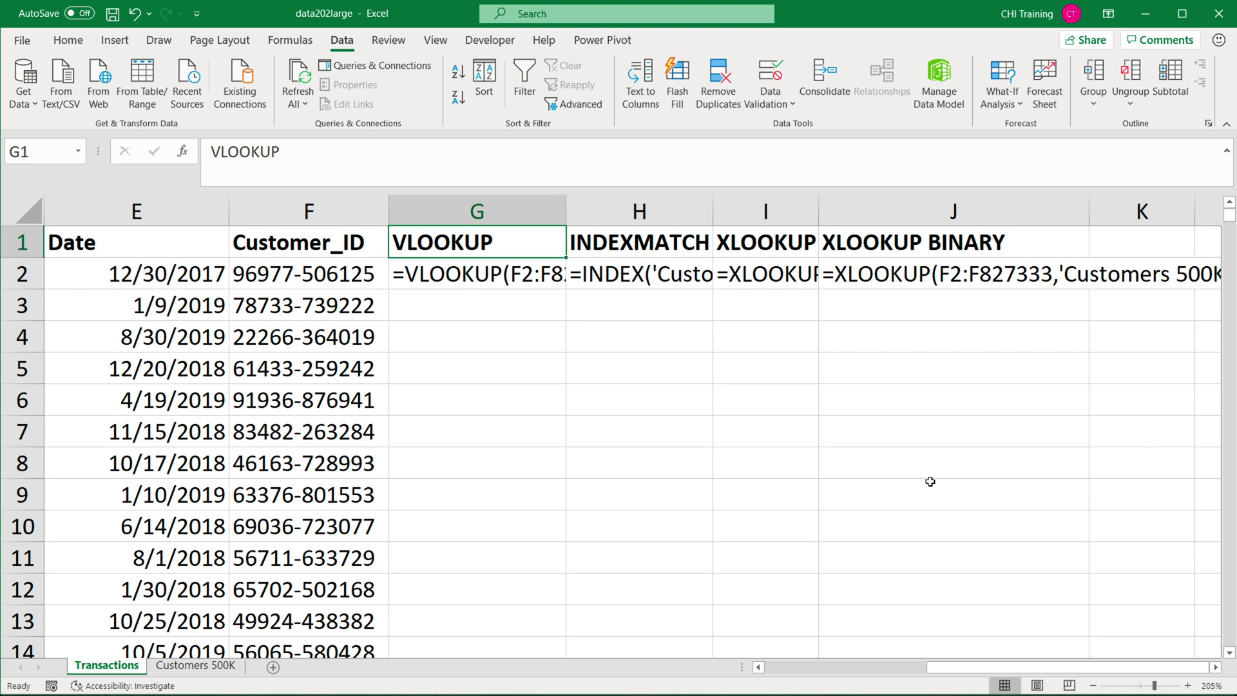
- Remove G2's apostrophe so the VLOOKUP runs and fills column G
double_click(400, 275)
type("'")
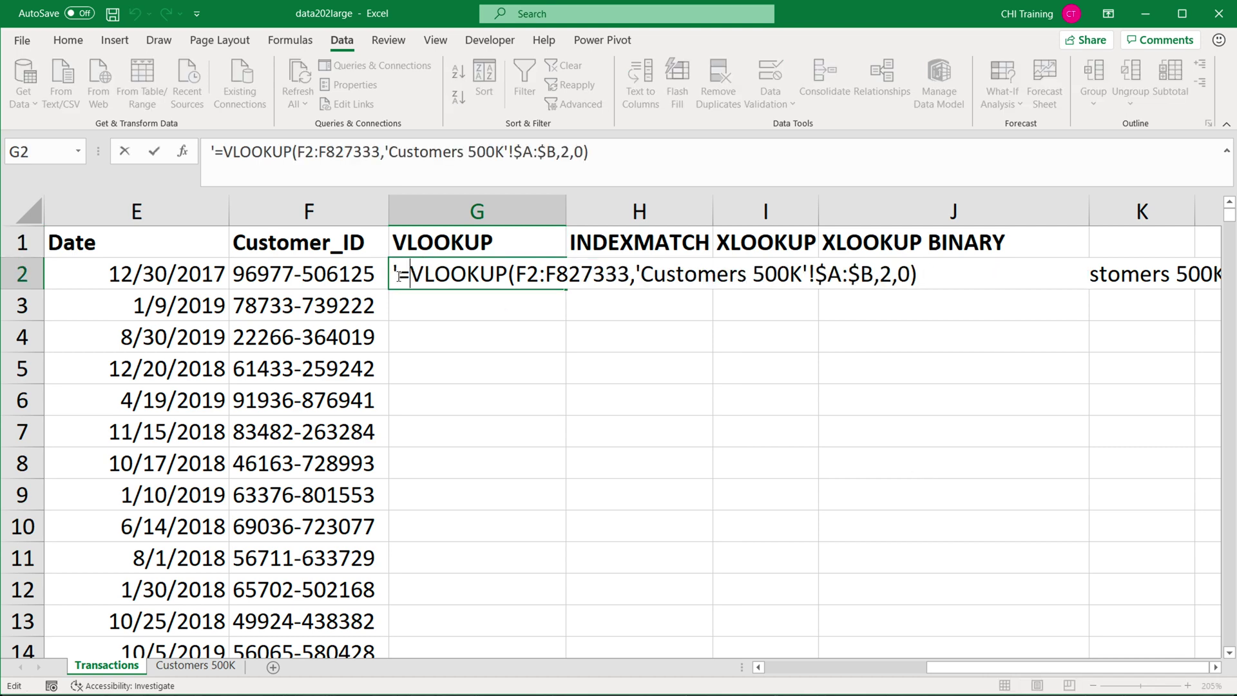
key("Left")
key("BackSpace")
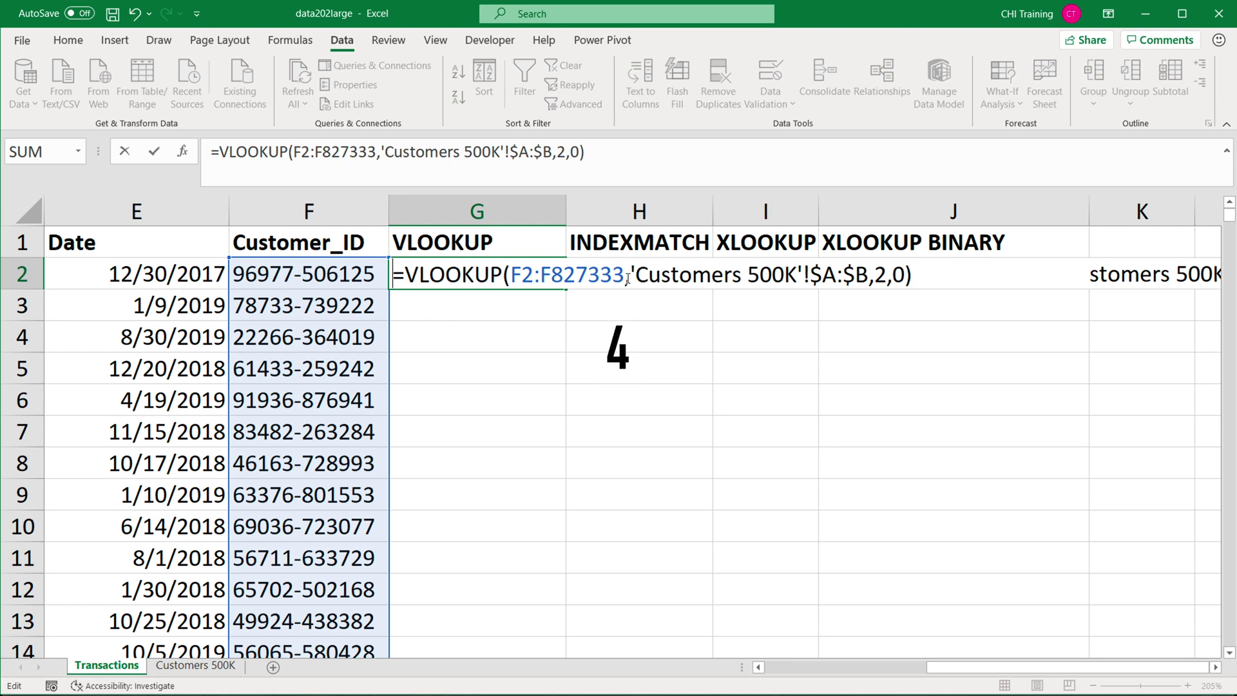
key("Return")
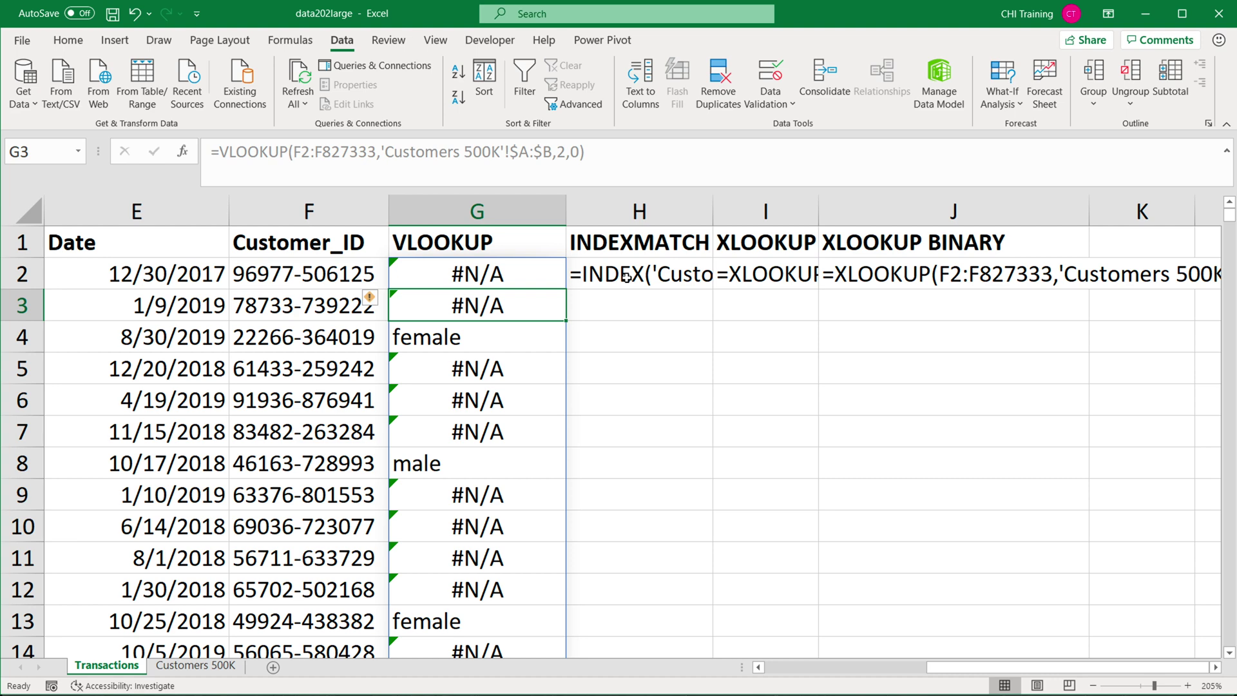
- Add an apostrophe before G2's VLOOKUP to store it as text again
double_click(435, 277)
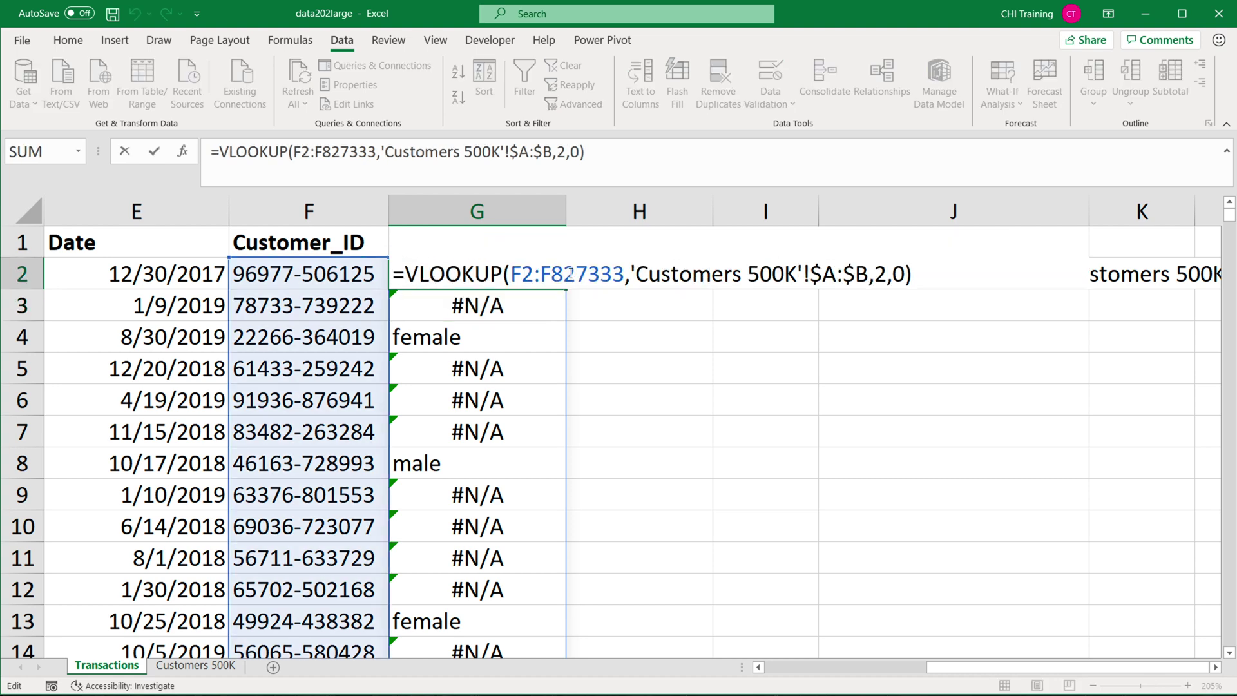
key("Home")
type("'")
key("ctrl+Return")
key("Down")
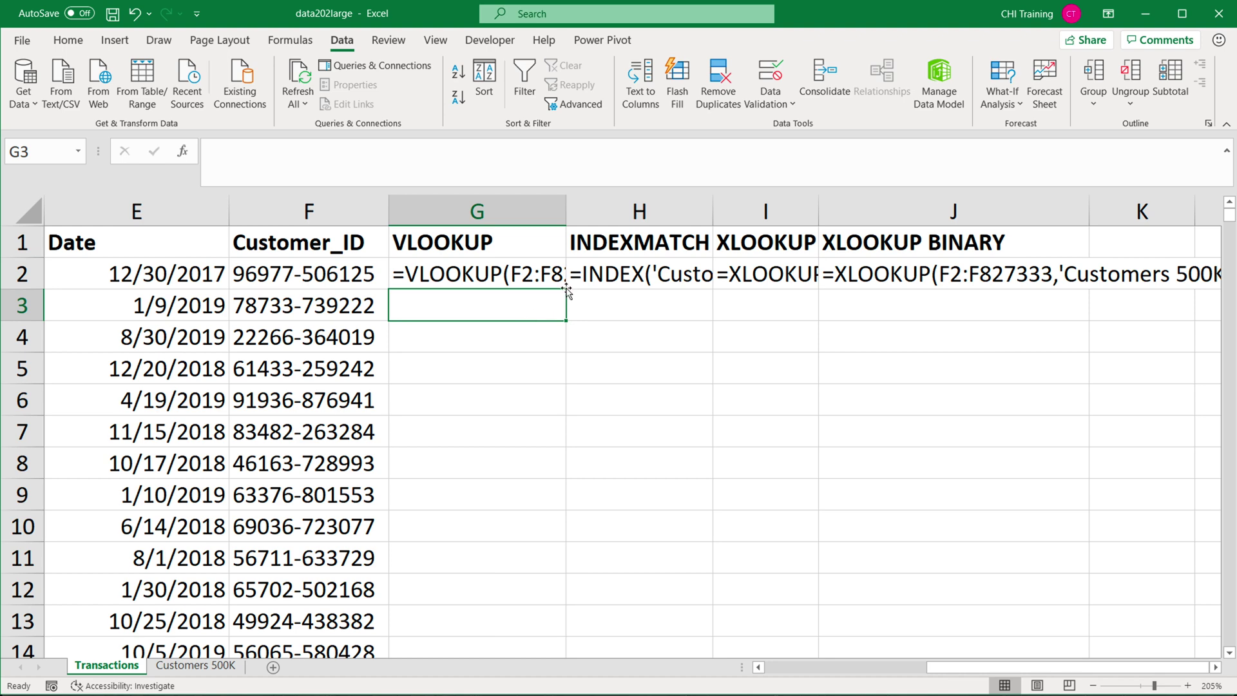
- Remove H2's apostrophe so the INDEX/MATCH lookup runs and fills column H
left_click(579, 276)
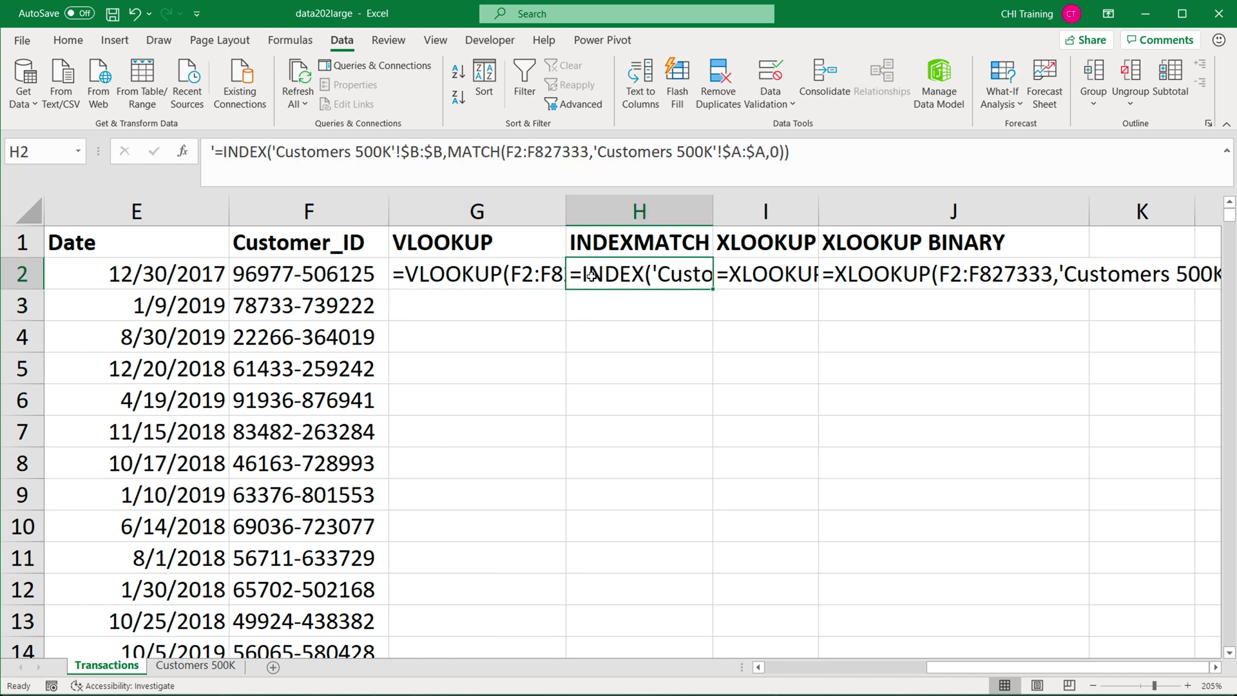
double_click(583, 278)
key("Home")
type("'")
key("BackSpace")
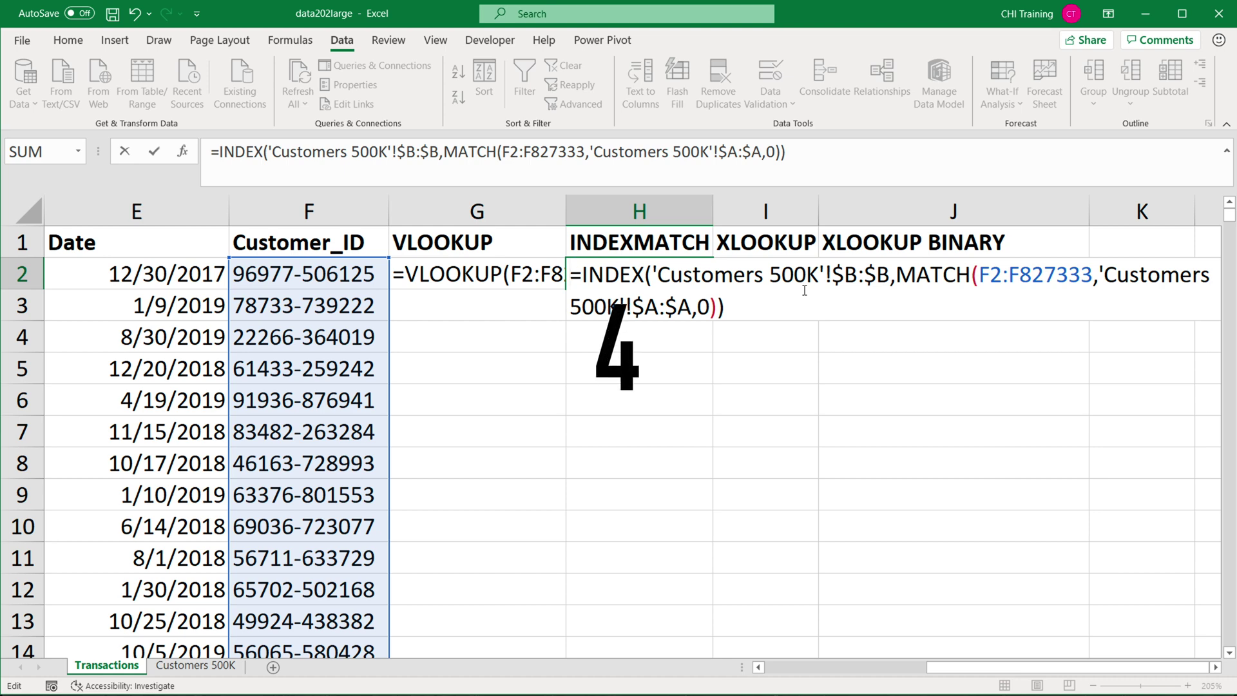
key("Return")
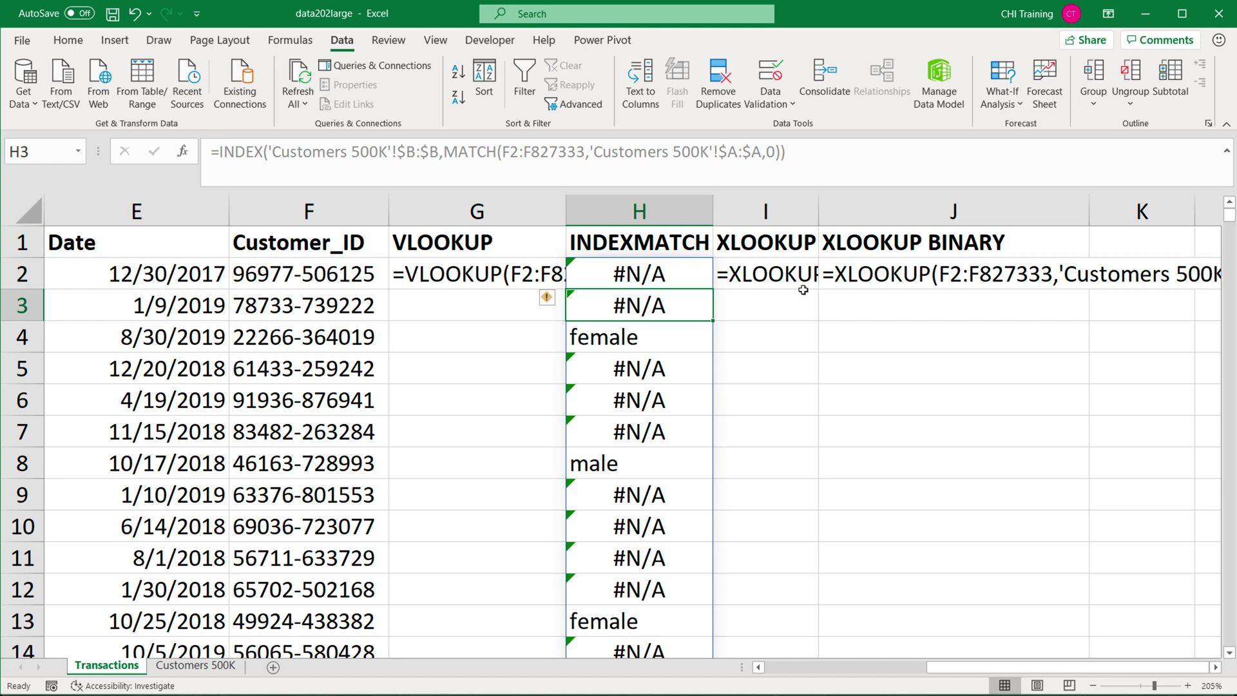
- Add an apostrophe before H2's INDEX/MATCH formula to store it as text again
double_click(596, 276)
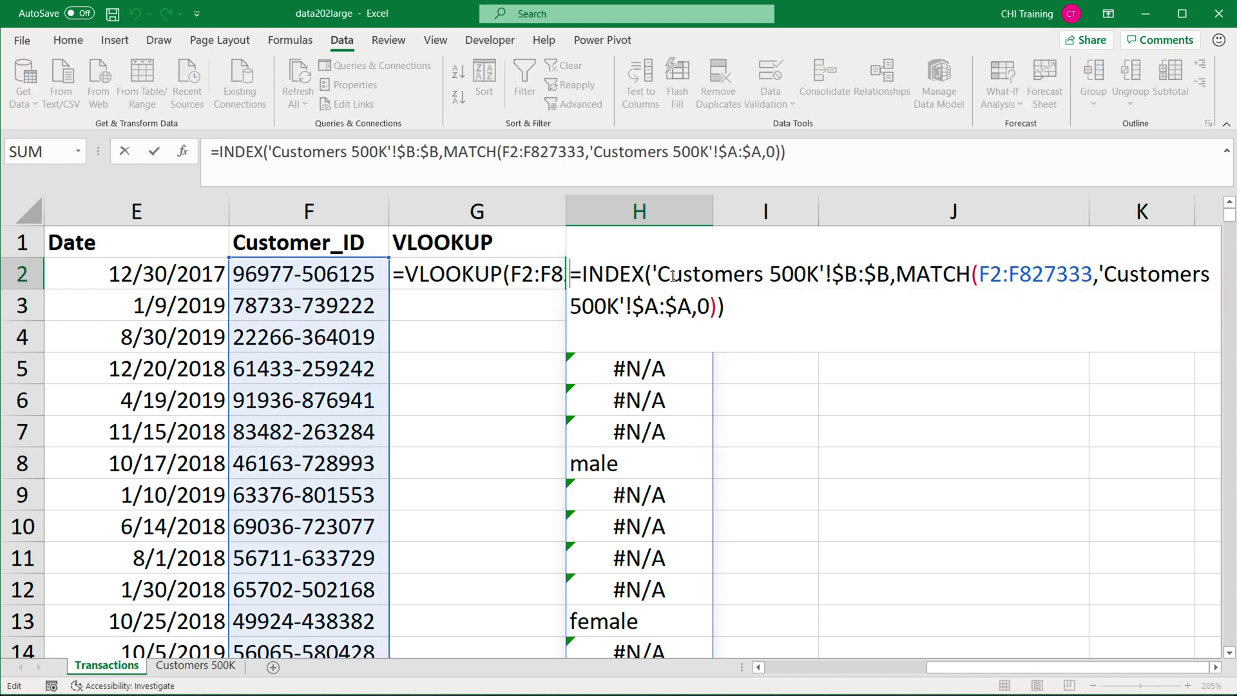
key("Home")
type("'")
key("Return")
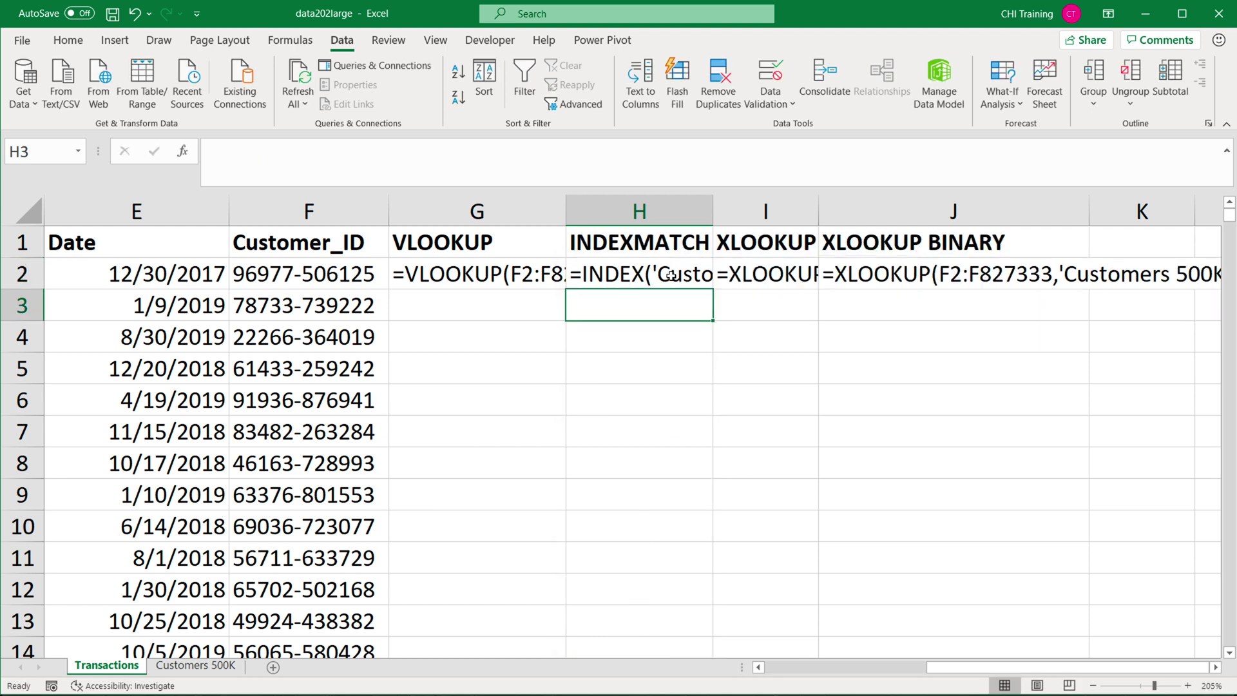
left_click(739, 273)
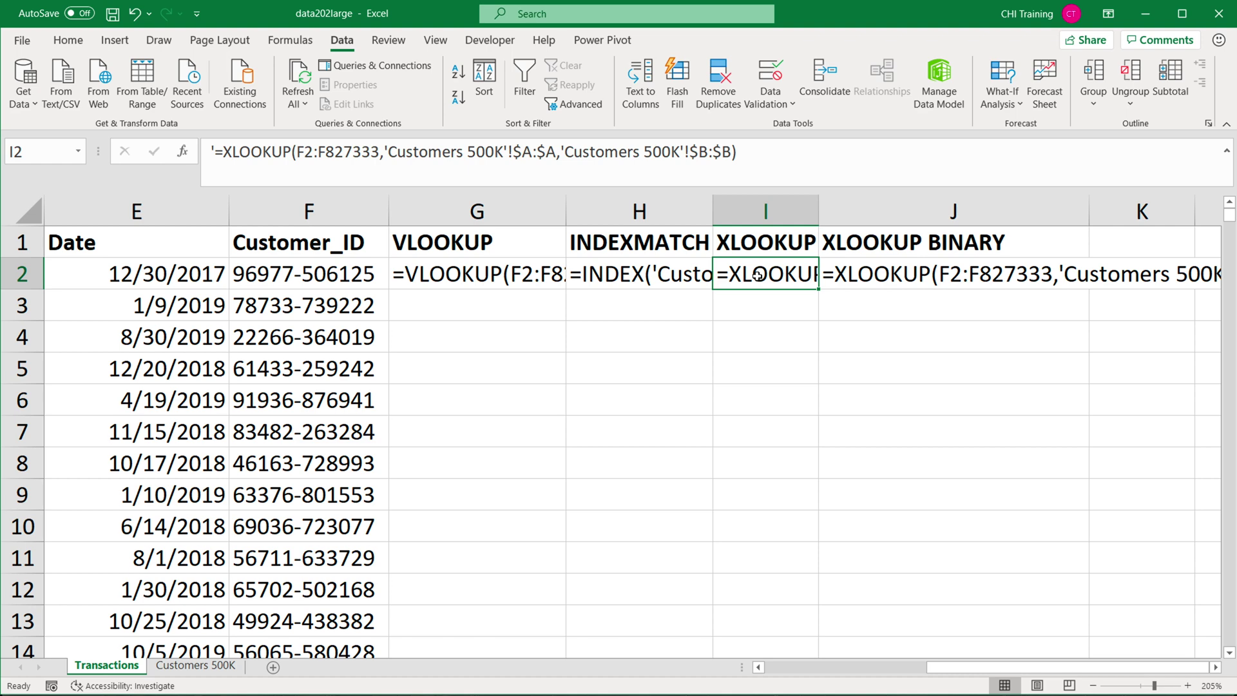
- Remove I2's apostrophe so the XLOOKUP runs and fills column I
double_click(746, 275)
key("Left")
key("Left")
key("BackSpace")
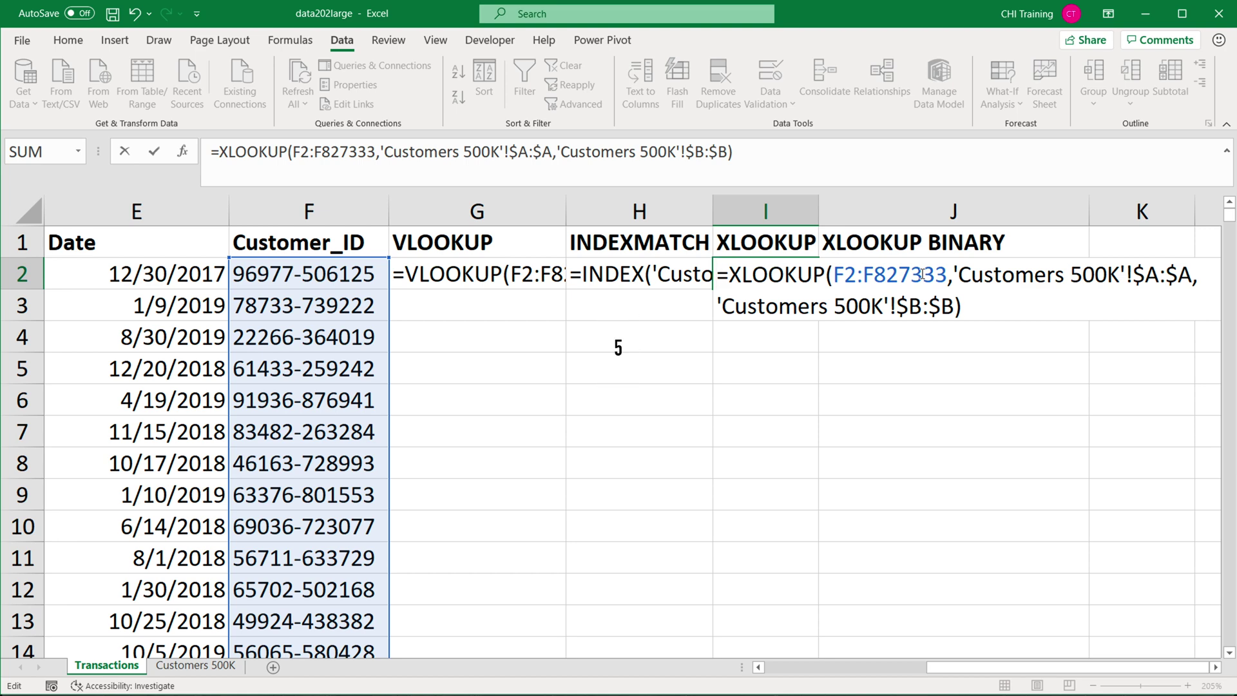
key("Return")
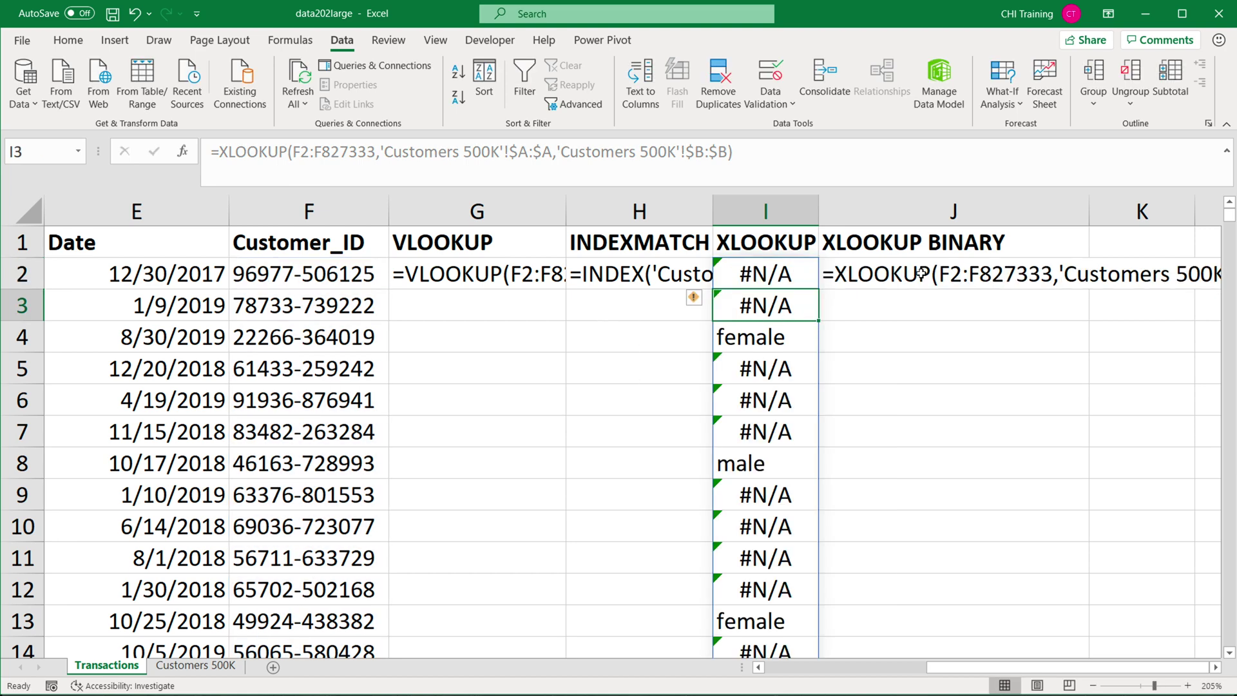
- Add an apostrophe before I2's XLOOKUP to store it as text again
left_click(727, 275)
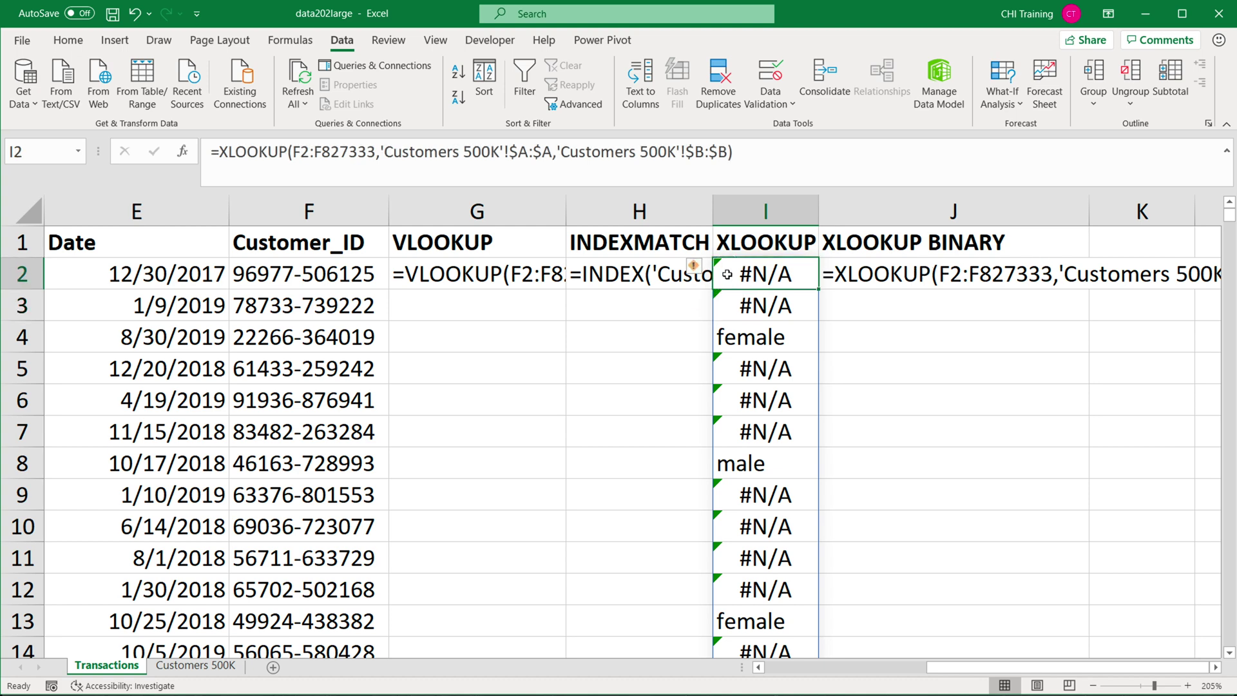
double_click(727, 275)
key("Home")
type("'")
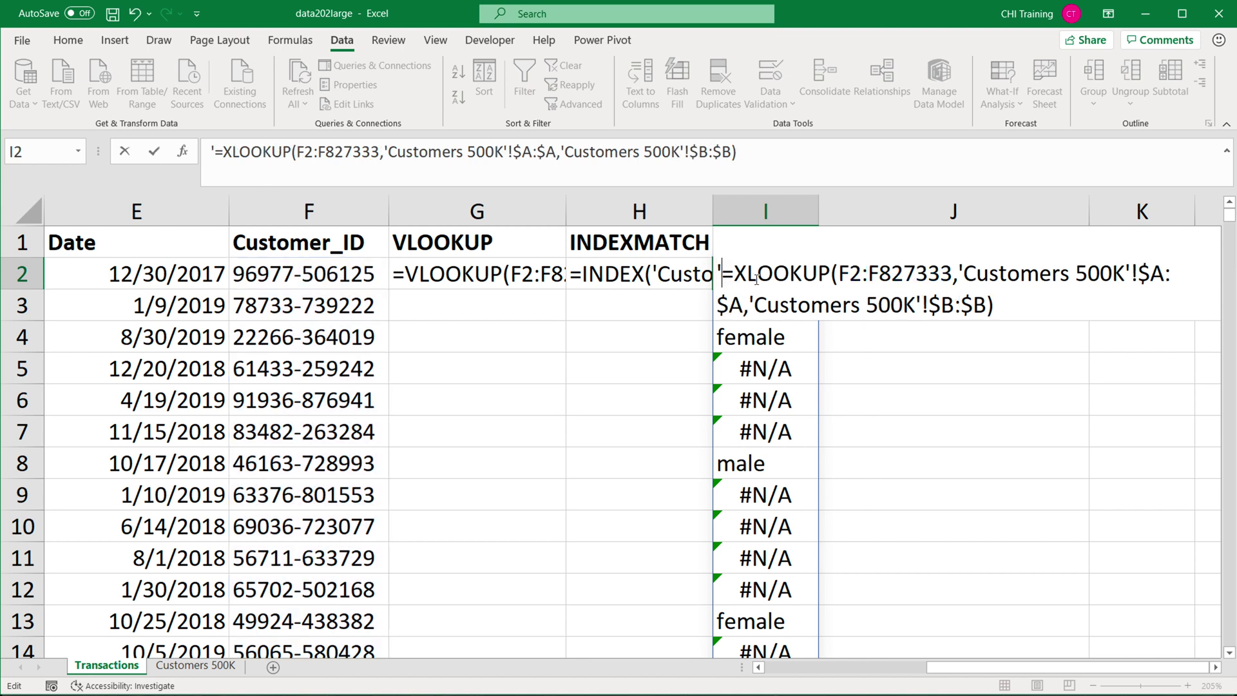
key("Return")
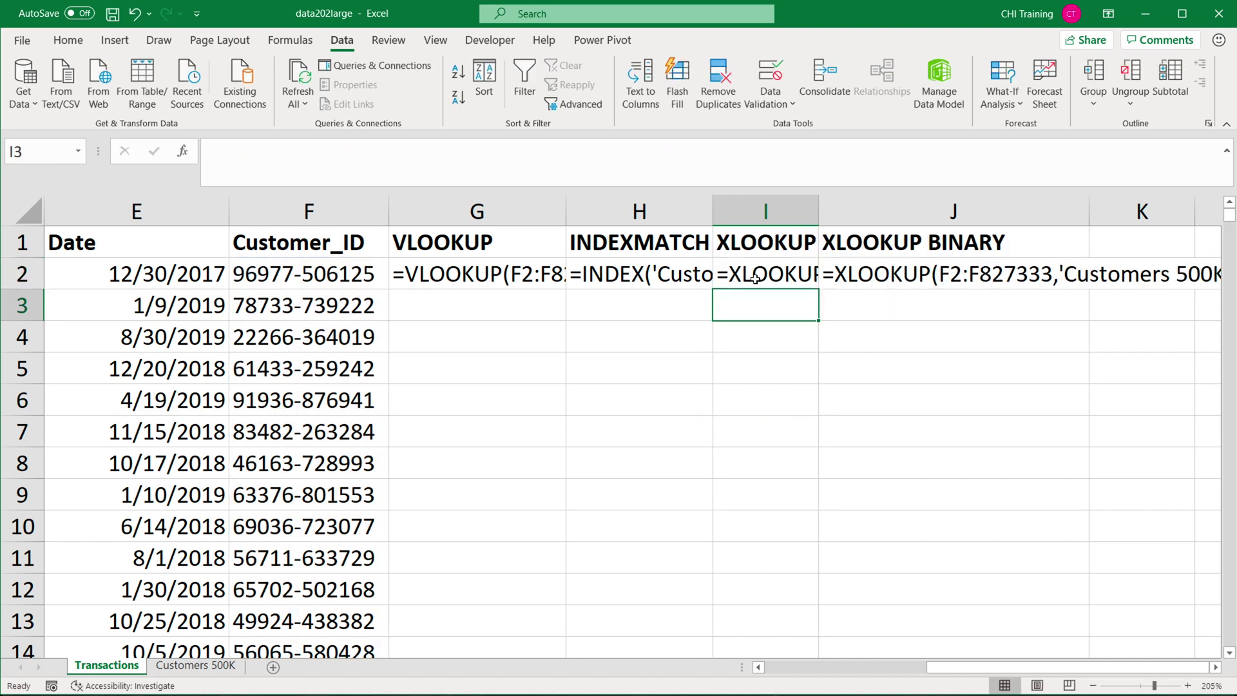
- Remove J2's apostrophe so the binary-search XLOOKUP runs and fills column J
double_click(854, 276)
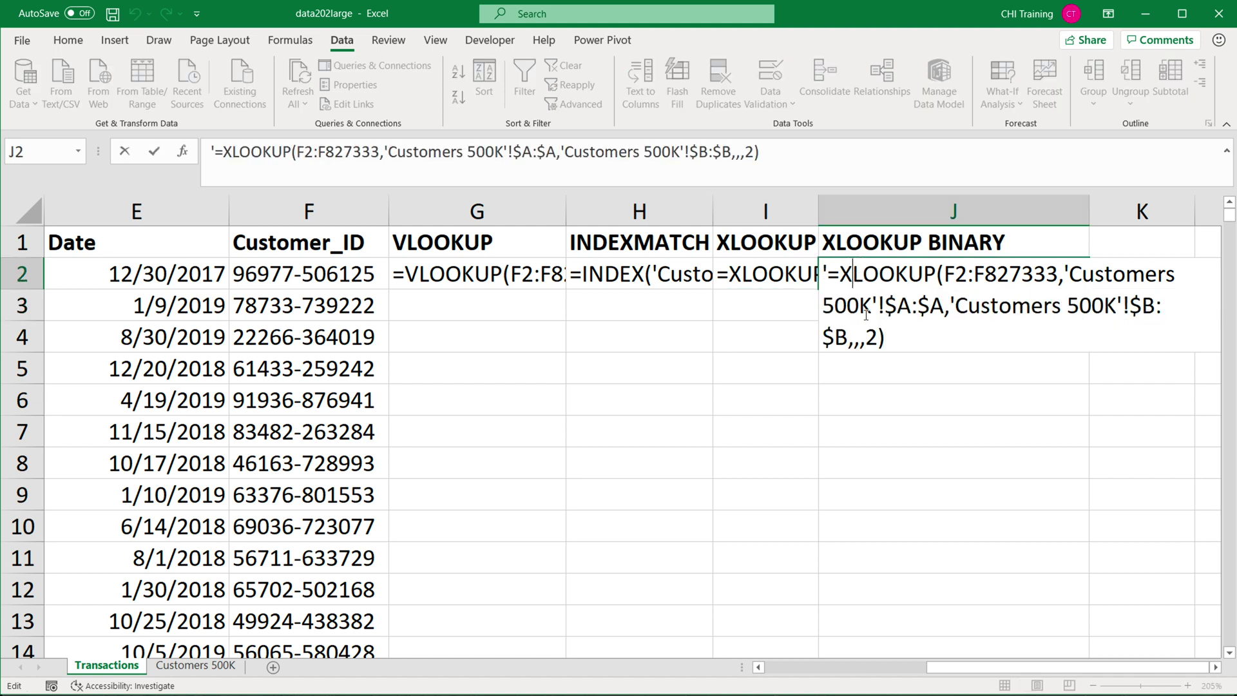
left_click(829, 271)
key("BackSpace")
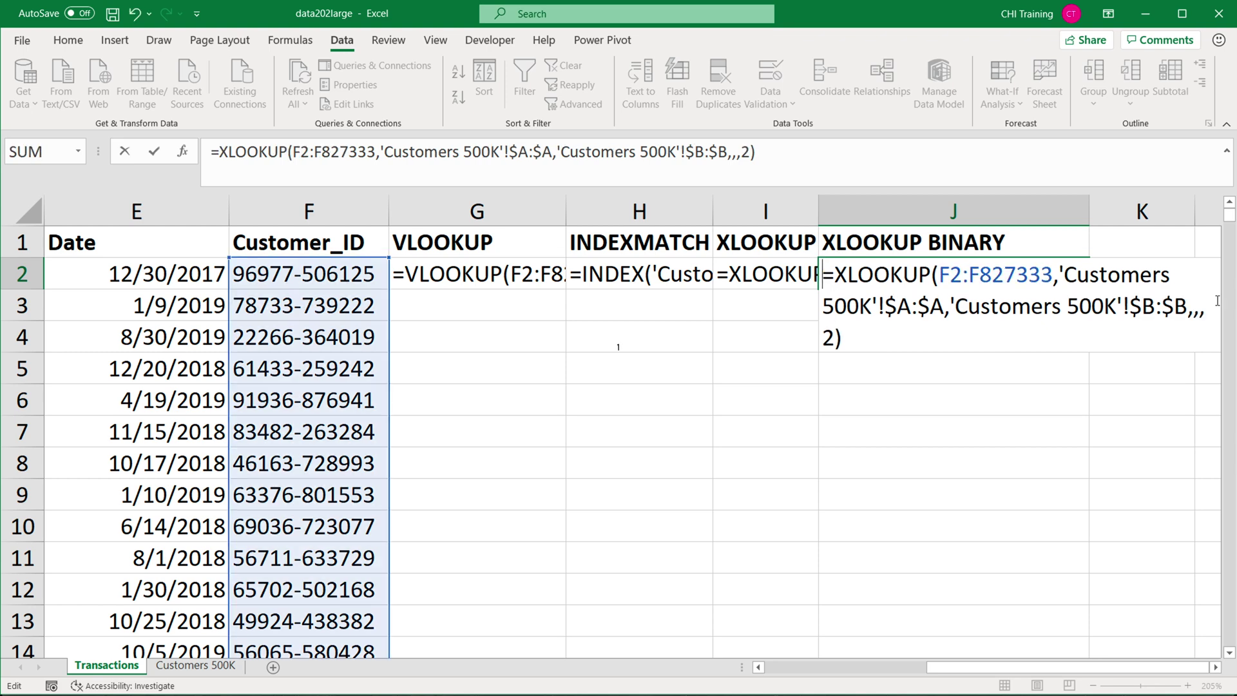
key("Return")
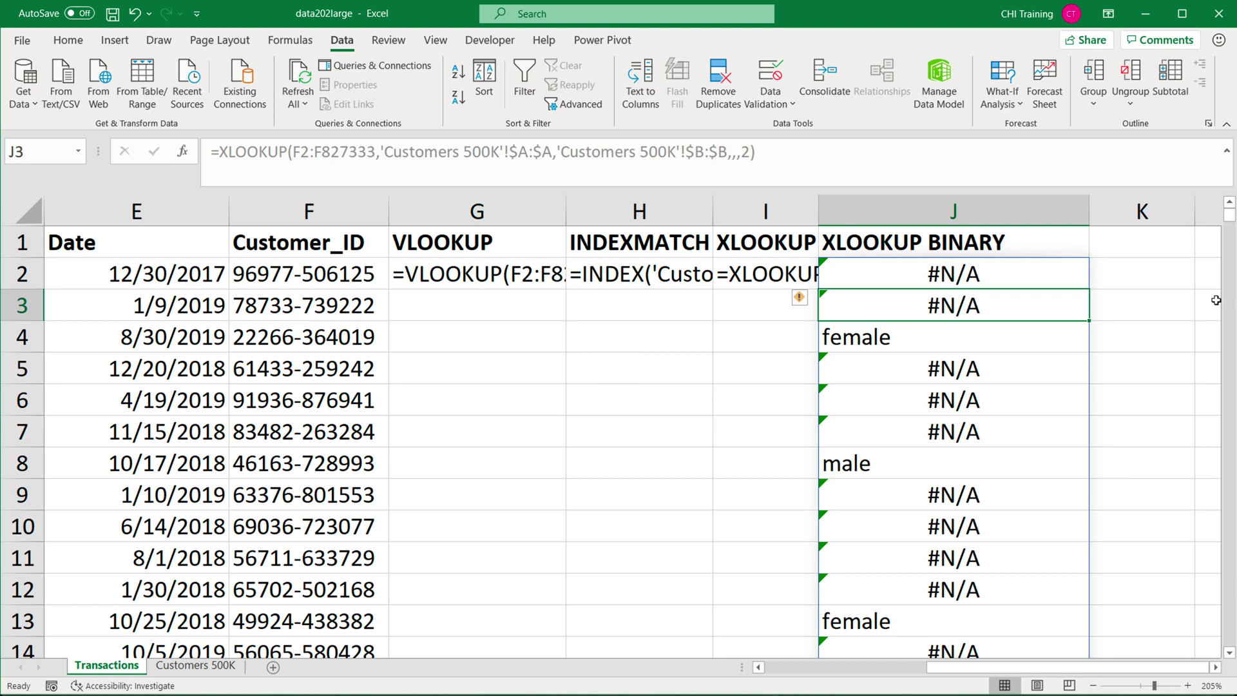
- Add an apostrophe before J2's binary XLOOKUP to store it as text again
double_click(884, 265)
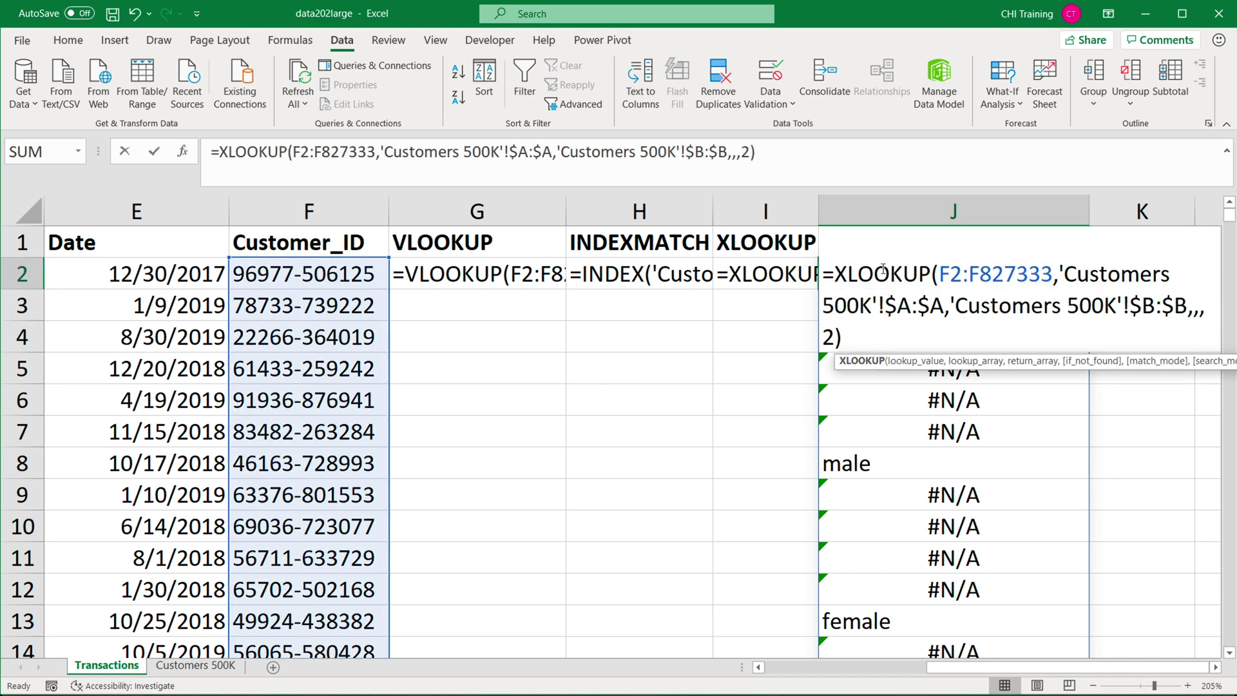
left_click(825, 274)
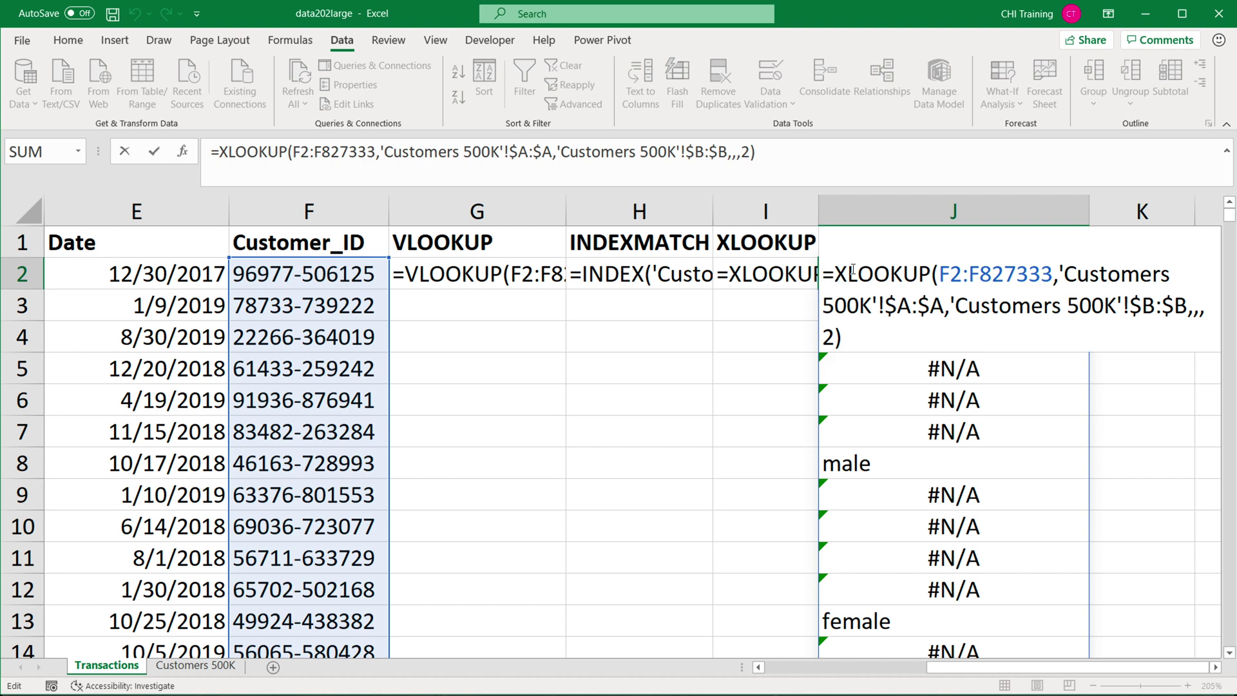
type("'")
key("Return")
type("\\")
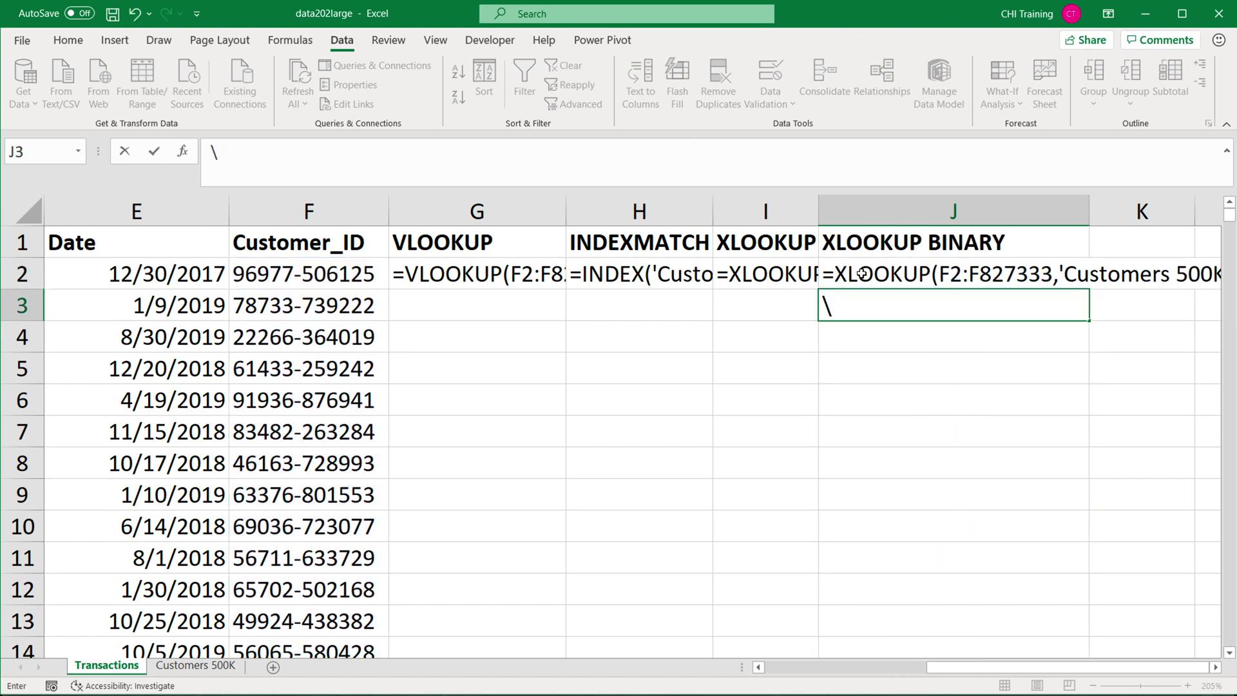
key("Return")
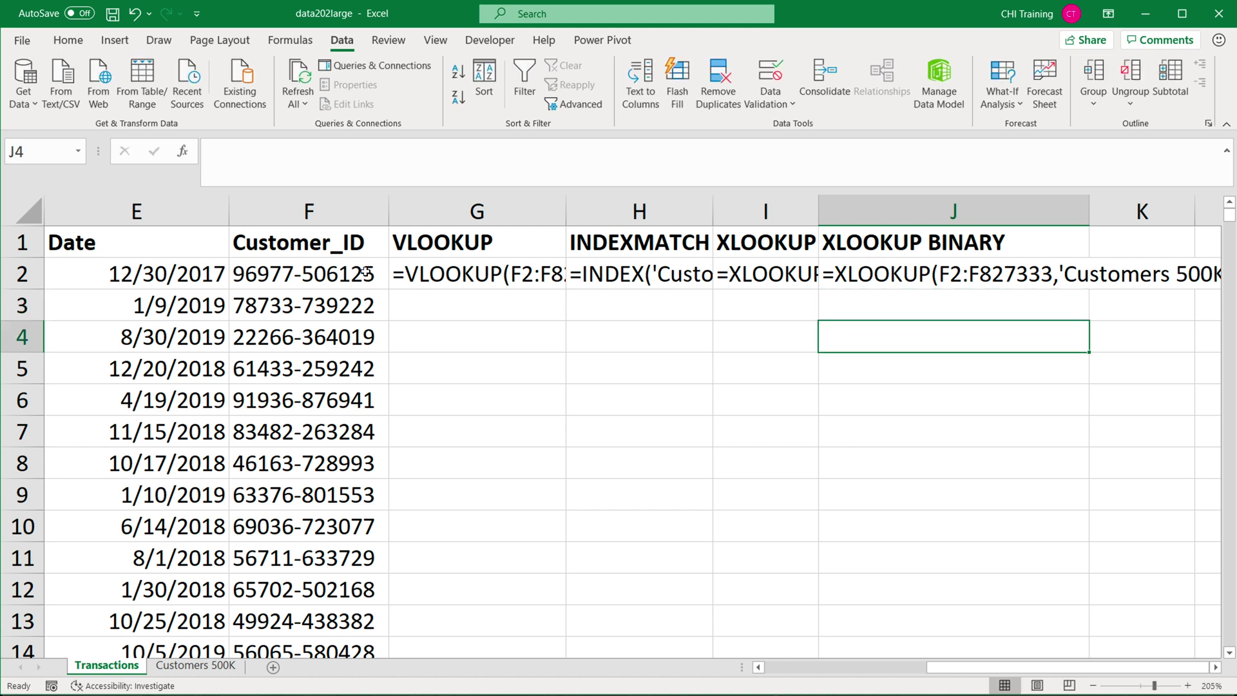
- Remove the apostrophe from G2's VLOOKUP so it runs again, then reopen G2 for editing
double_click(406, 268)
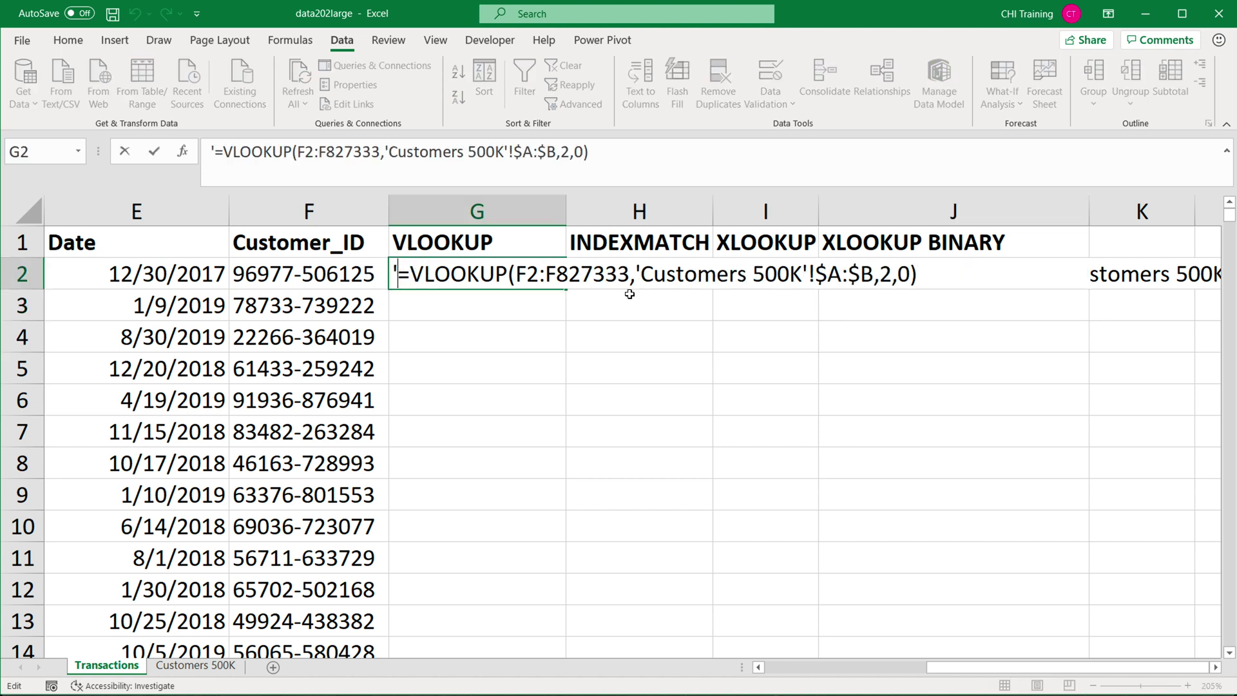
left_click(400, 273)
key("BackSpace")
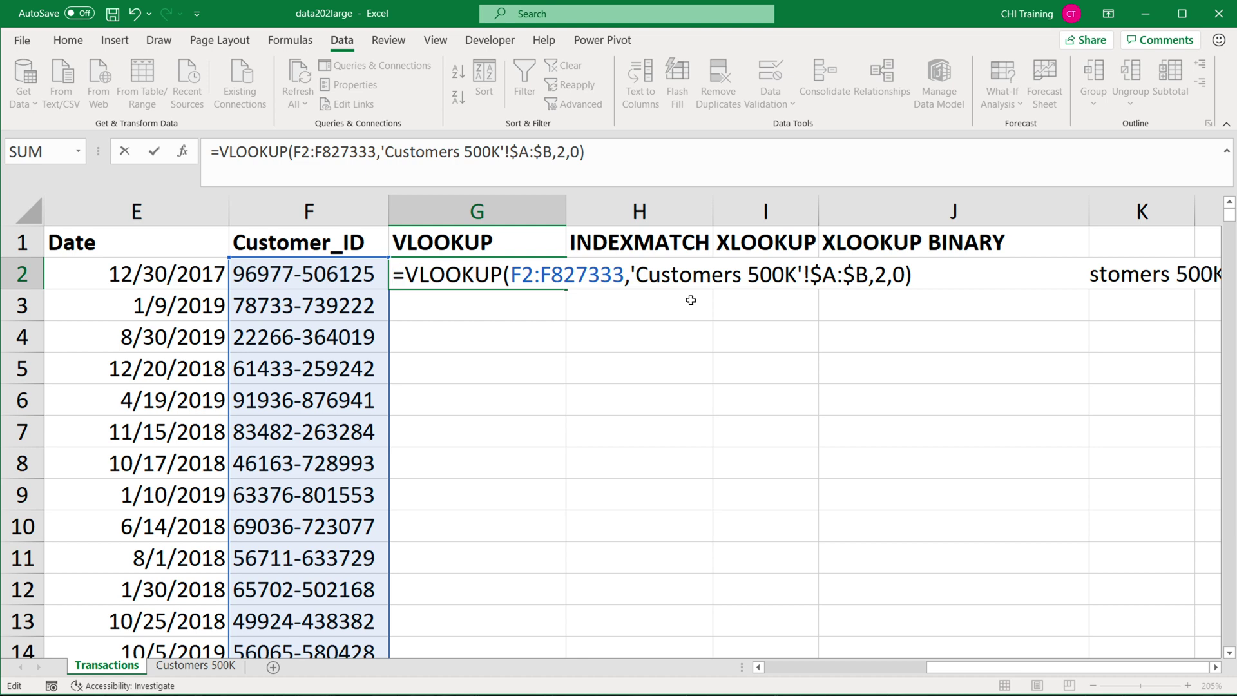
key("Return")
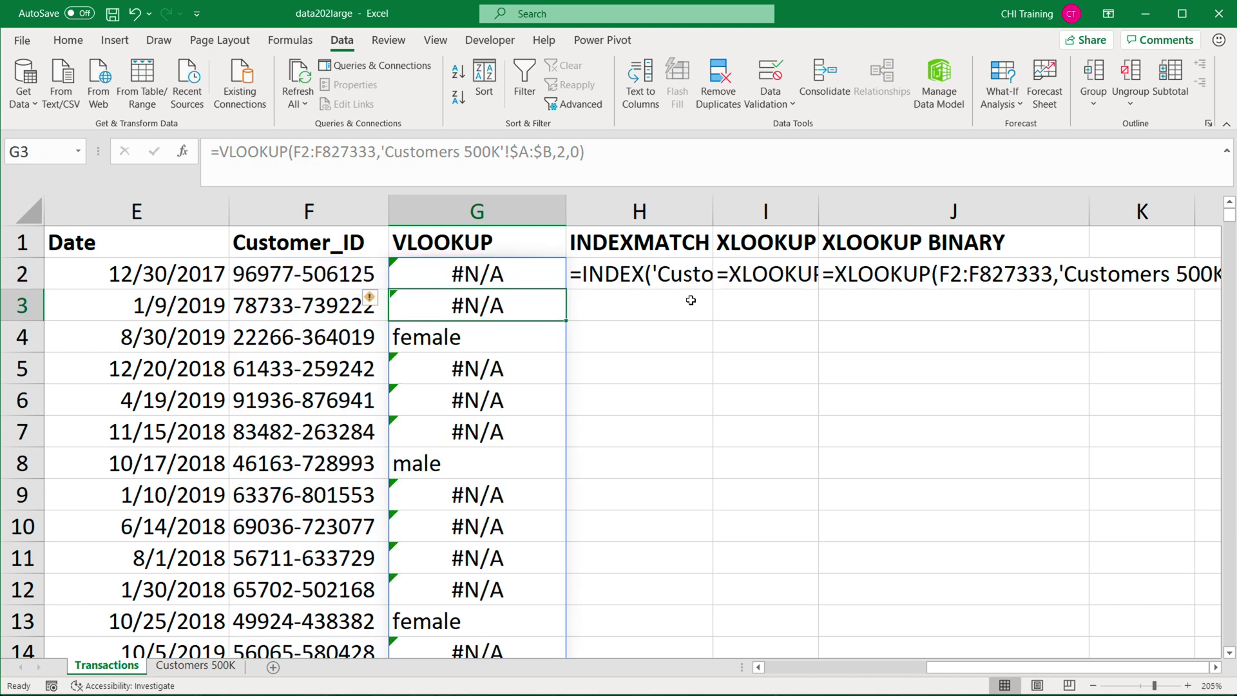
double_click(445, 271)
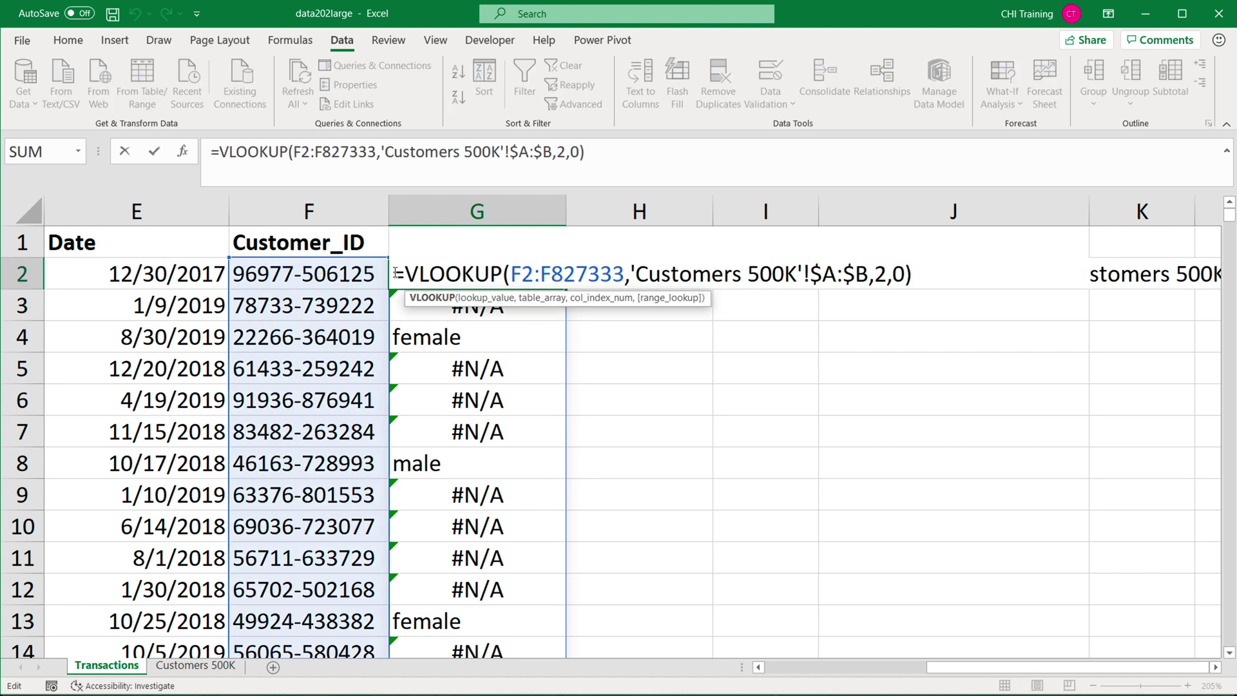
- Store G2's VLOOKUP as text, then make H2's INDEX/MATCH live to fill column H
type("'")
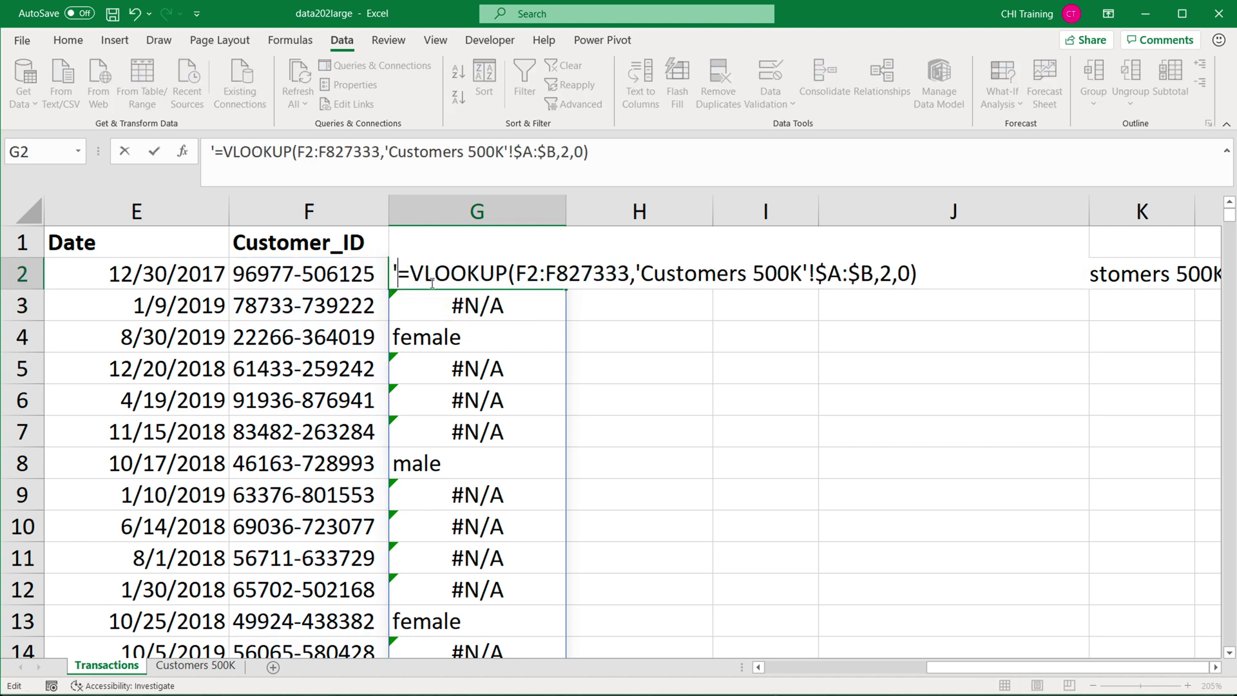
key("Return")
double_click(573, 271)
type("'")
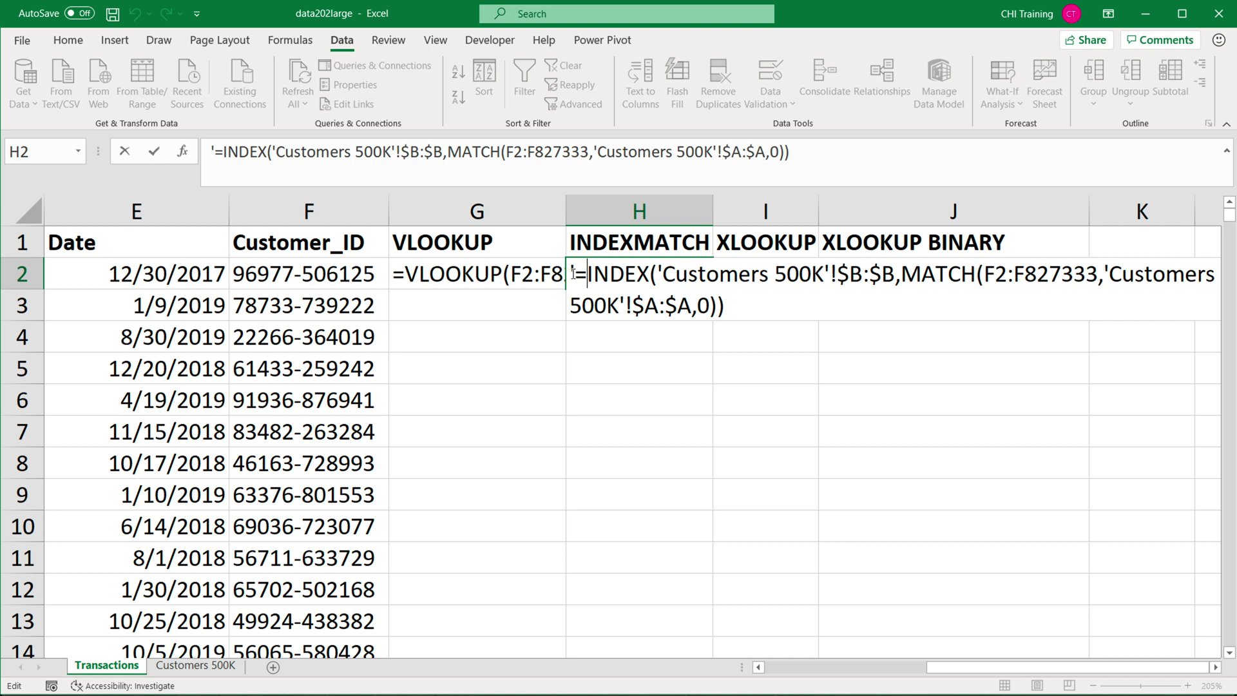
key("BackSpace")
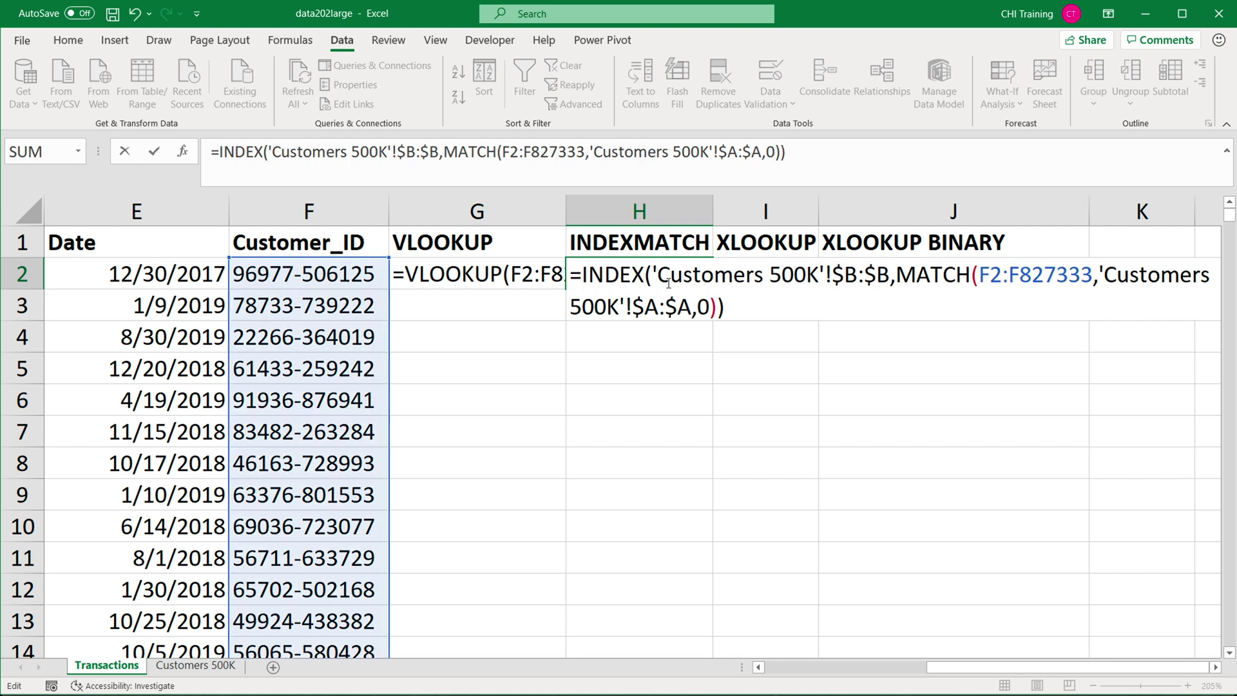
key("Return")
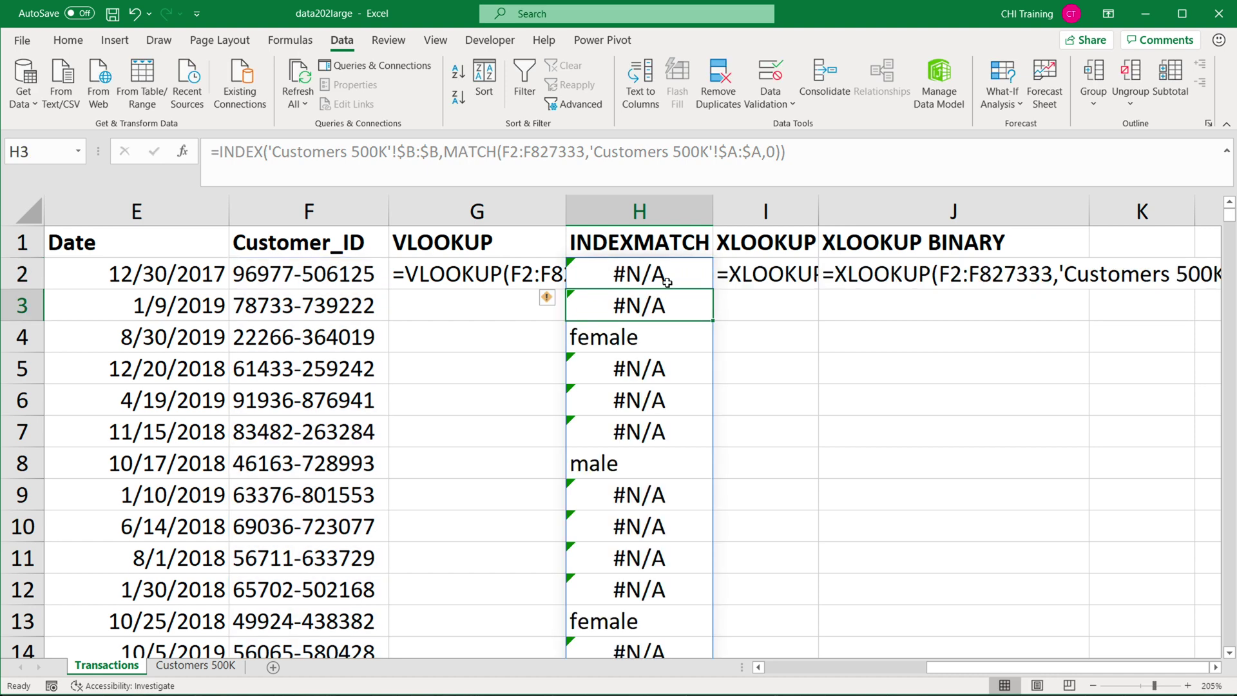
- Prefix H2's INDEX/MATCH formula with an apostrophe so it becomes plain text again
double_click(666, 281)
key("Home")
type("'")
key("Return")
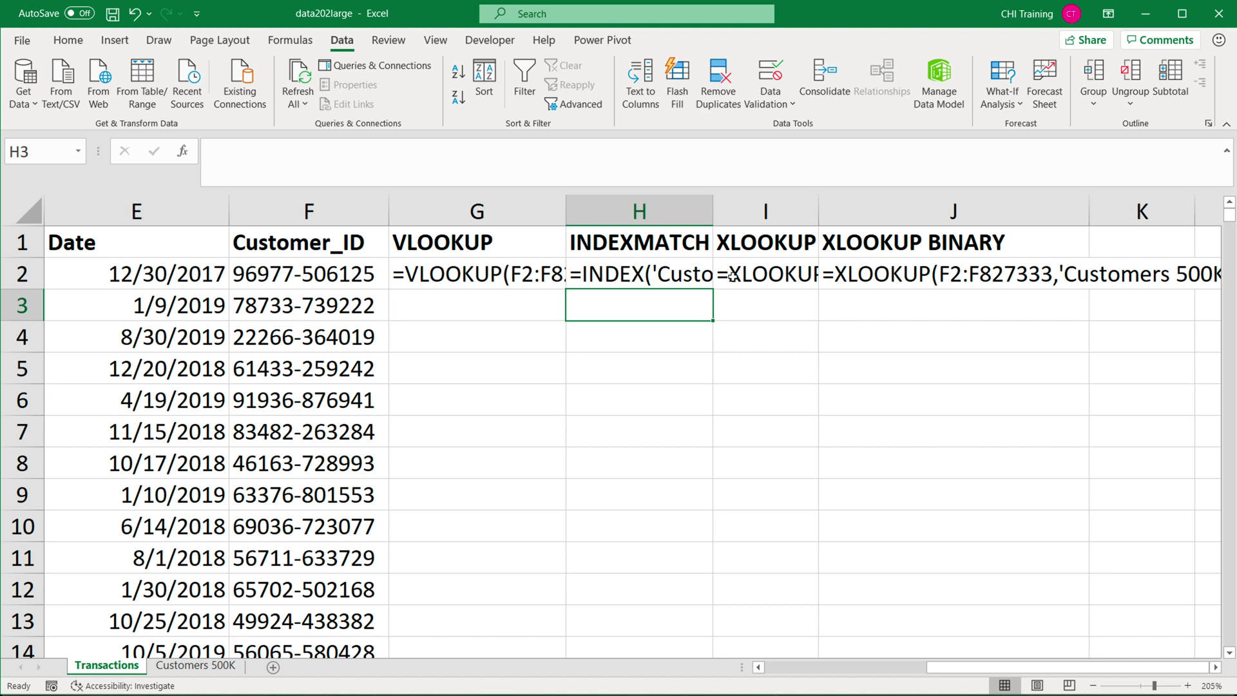
- Make I2's XLOOKUP live to spill down column I, then recalculate it to re-time it
double_click(733, 276)
key("Home")
type("'")
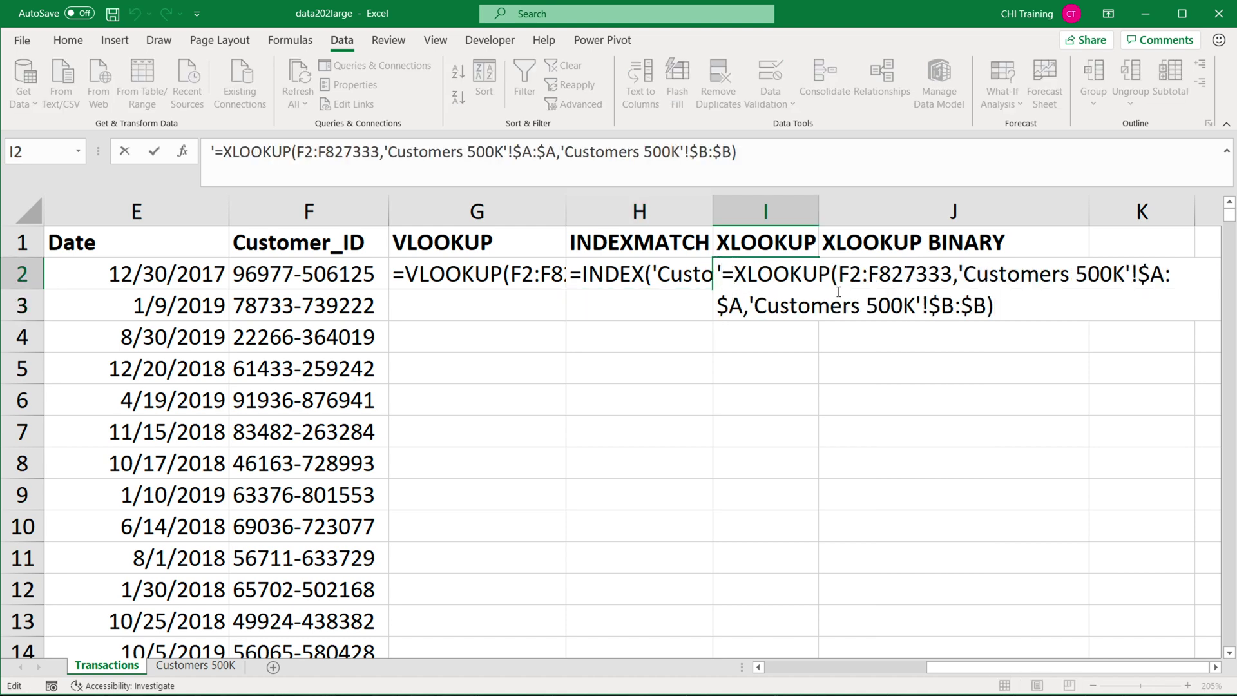
key("BackSpace")
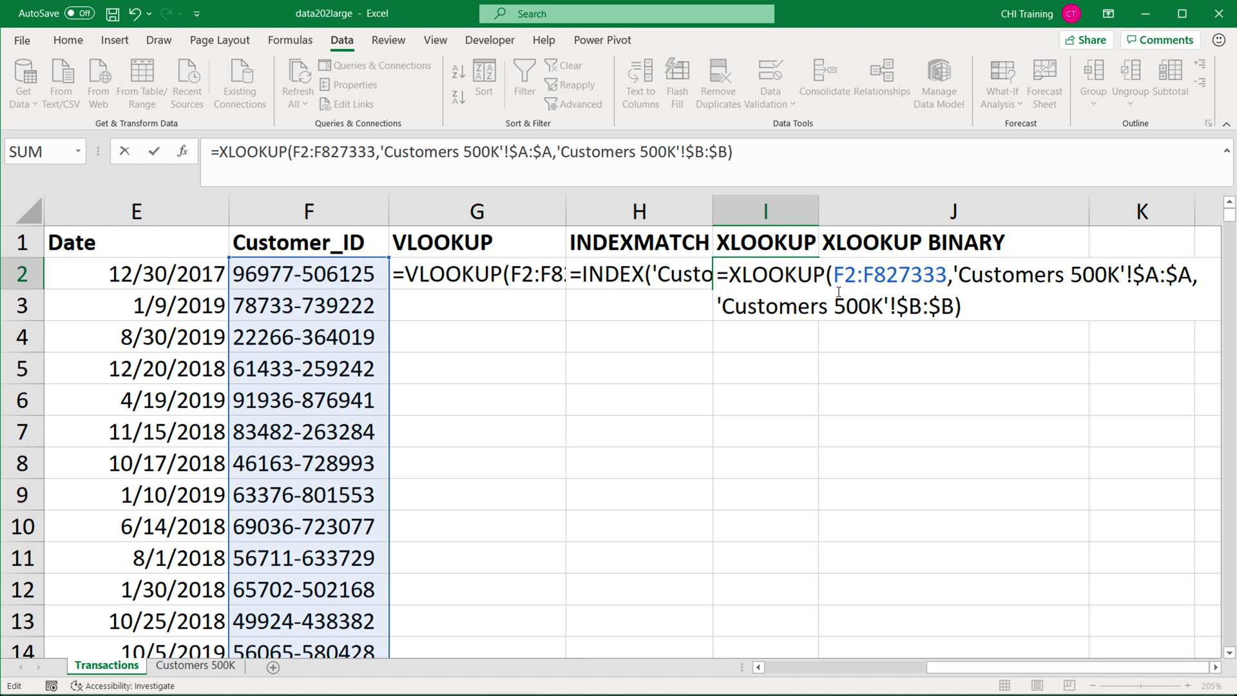
key("Return")
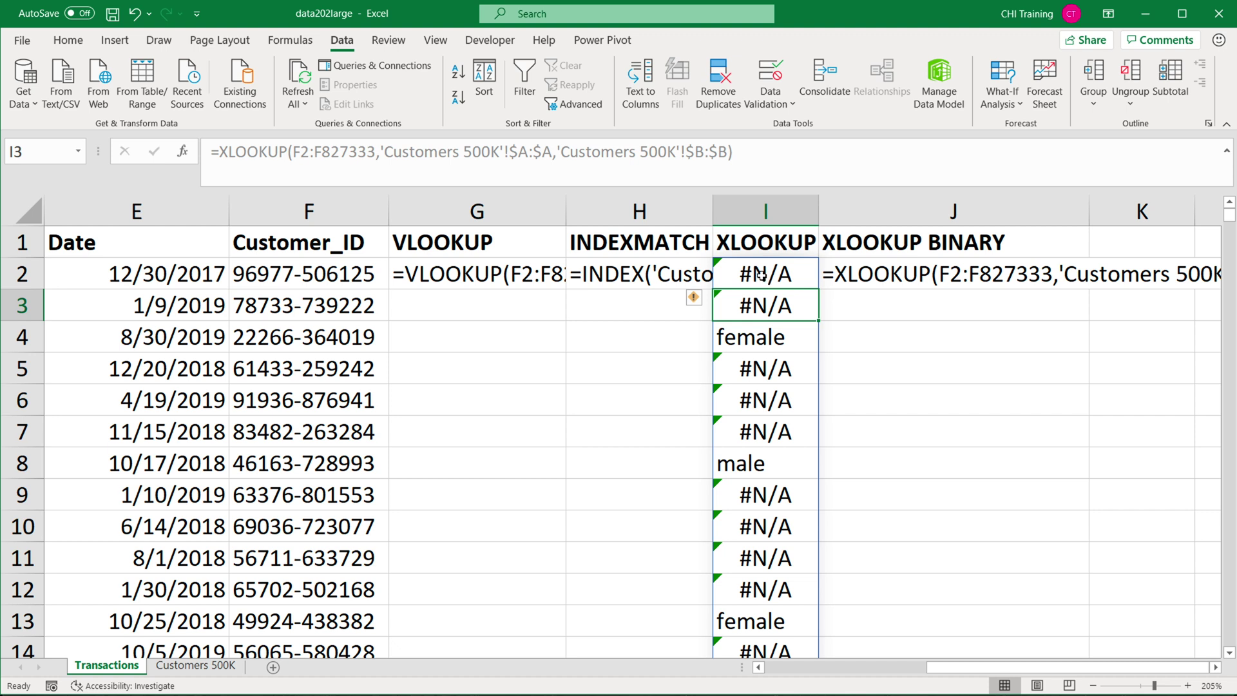
double_click(737, 274)
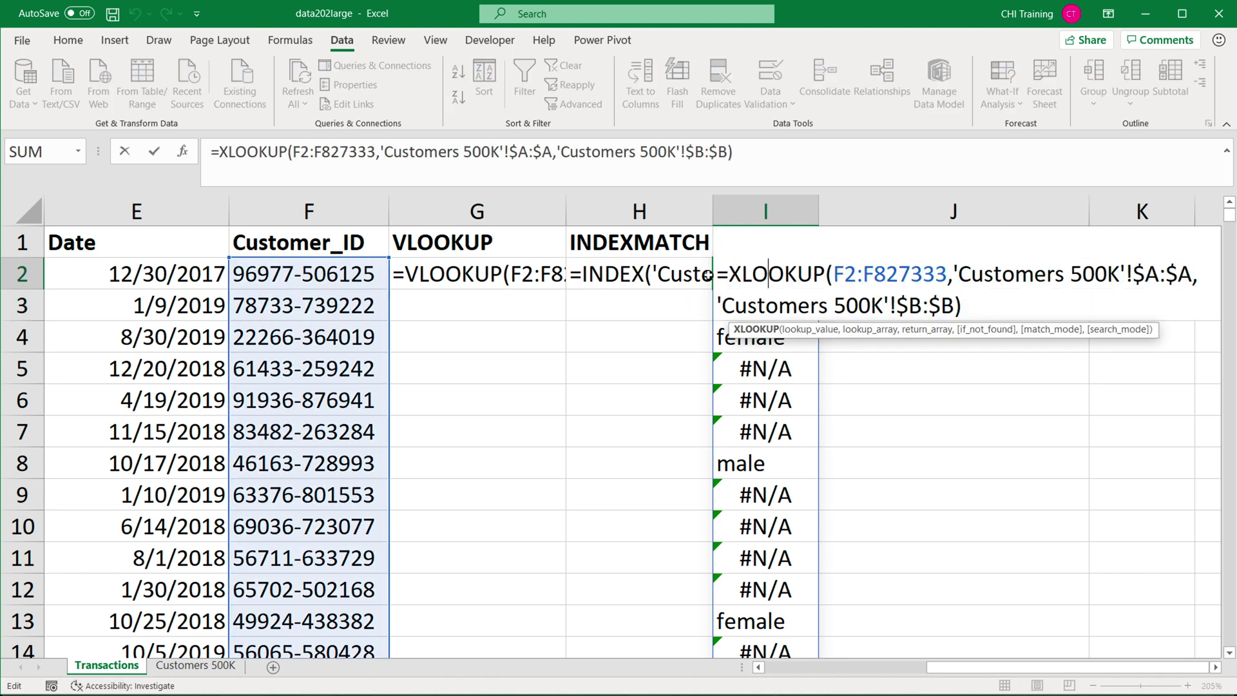
key("Return")
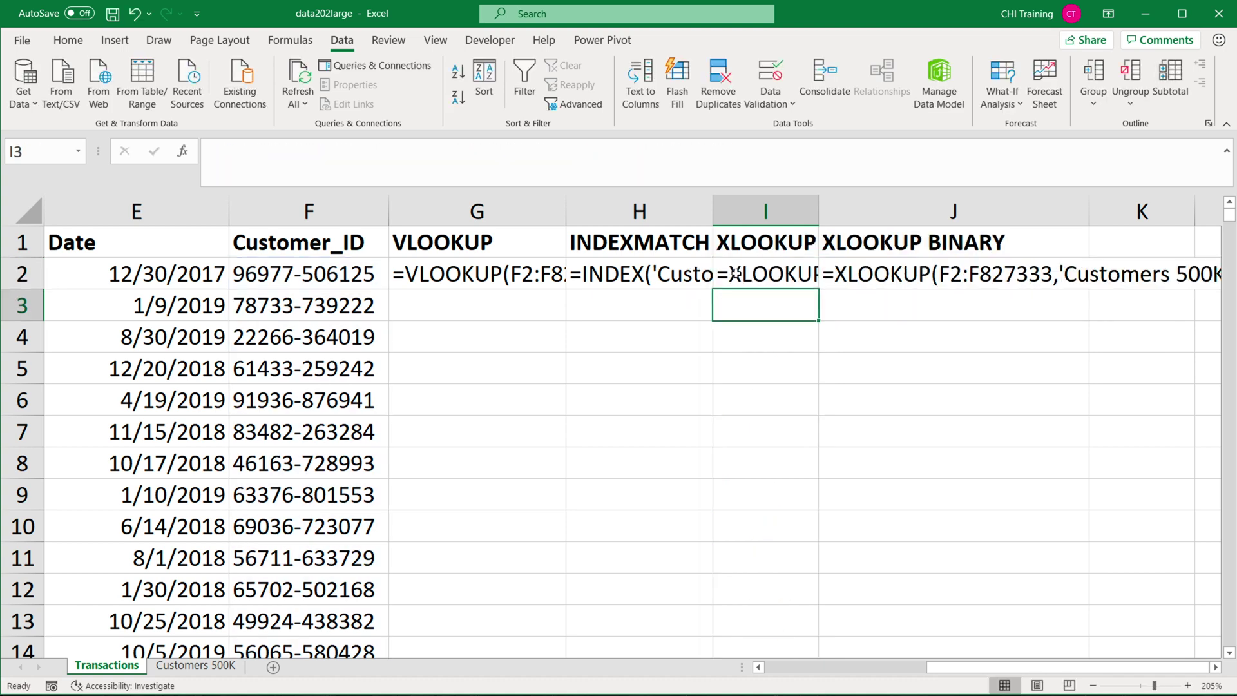
- Delete the apostrophe in I2 again to rerun the XLOOKUP down column I
double_click(721, 274)
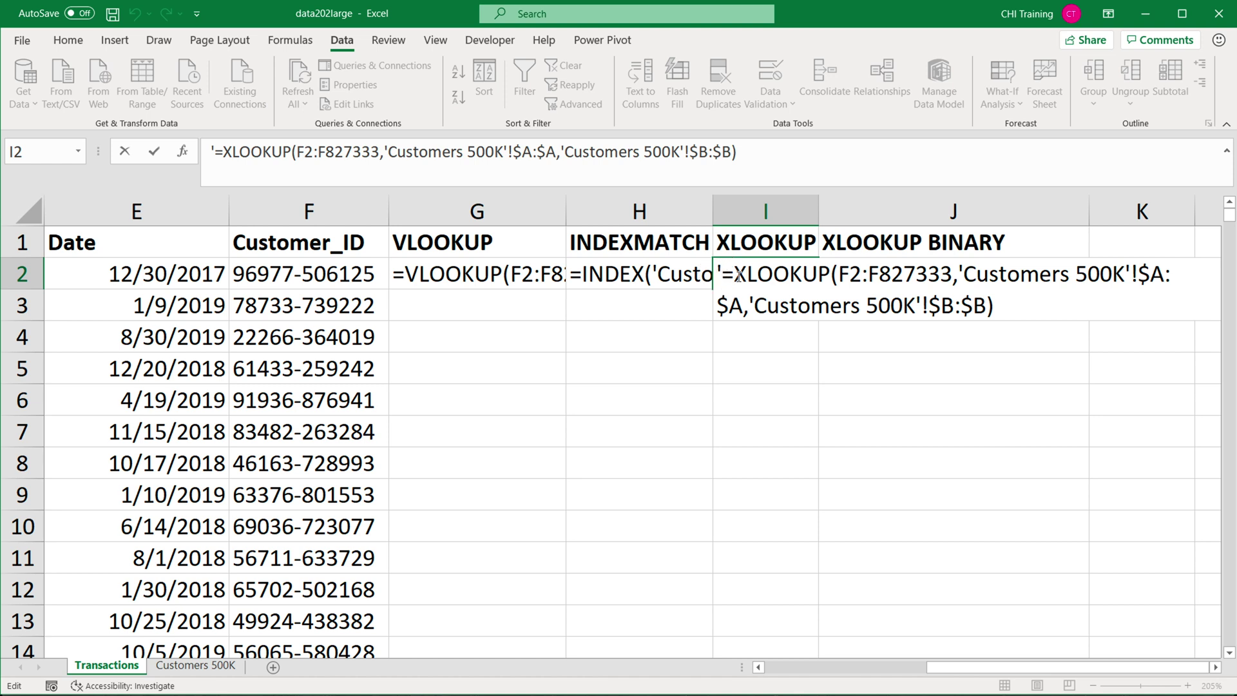
key("BackSpace")
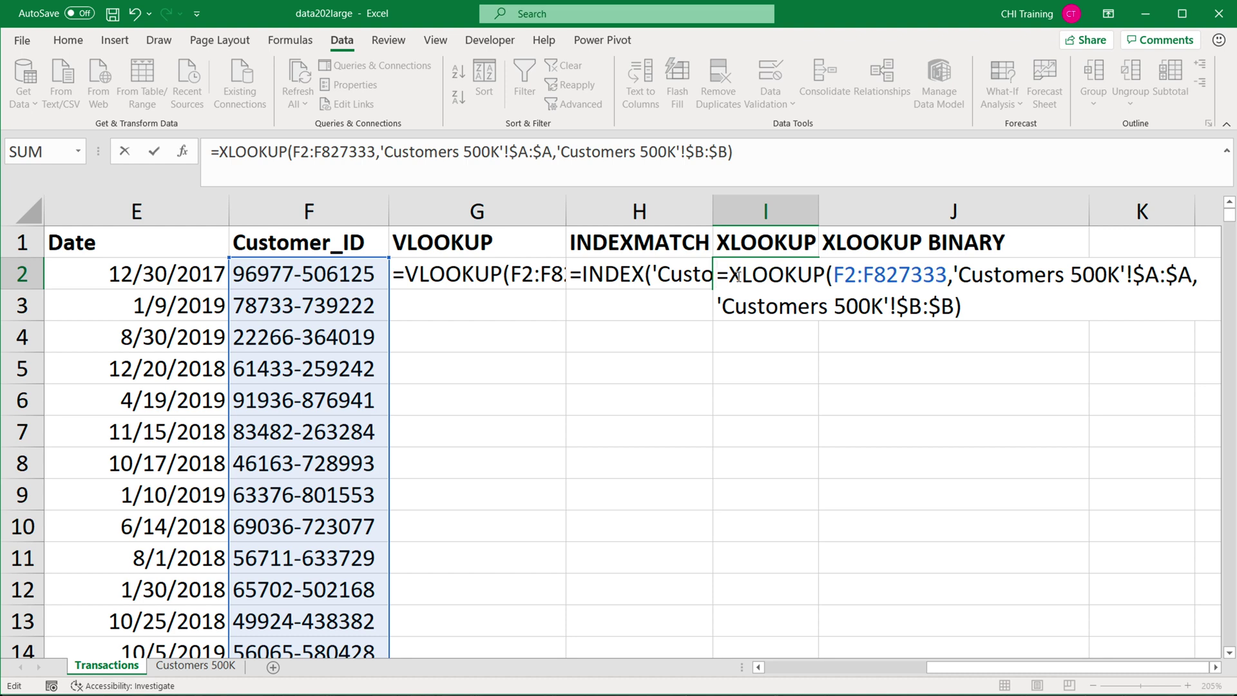
key("Return")
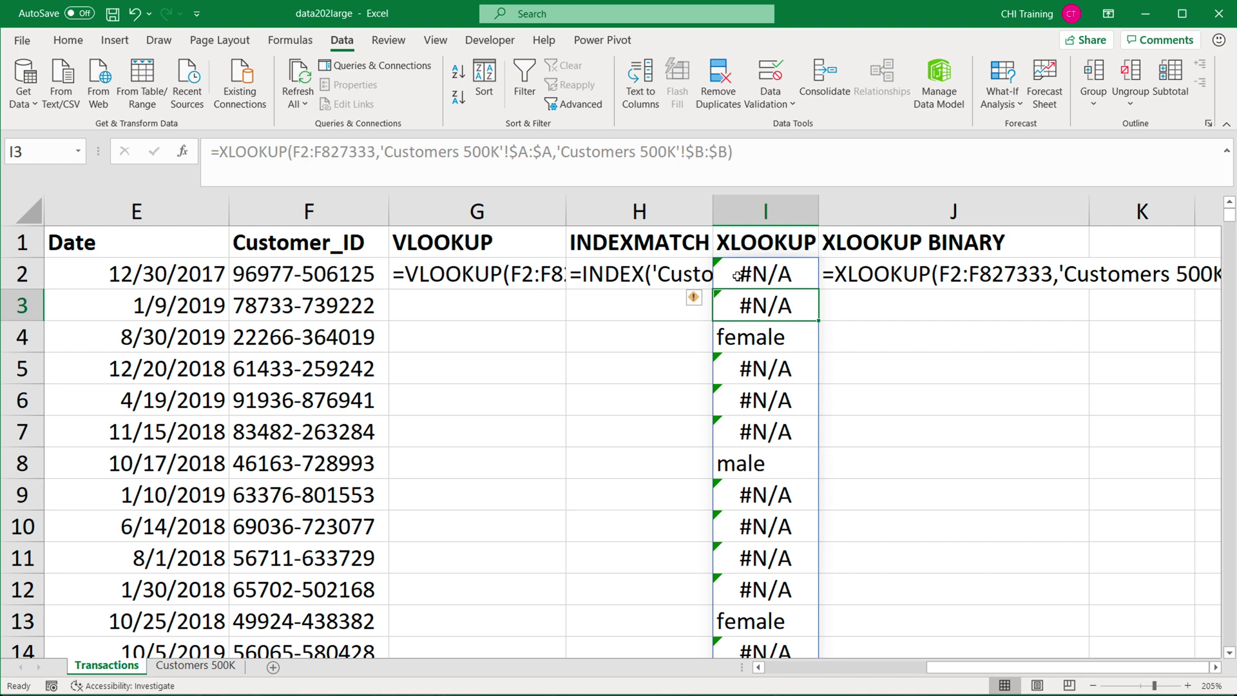
- Store I2's XLOOKUP as text, clearing column I, and check the formulas in I2, H2 and G2
left_click(737, 276)
key("F2")
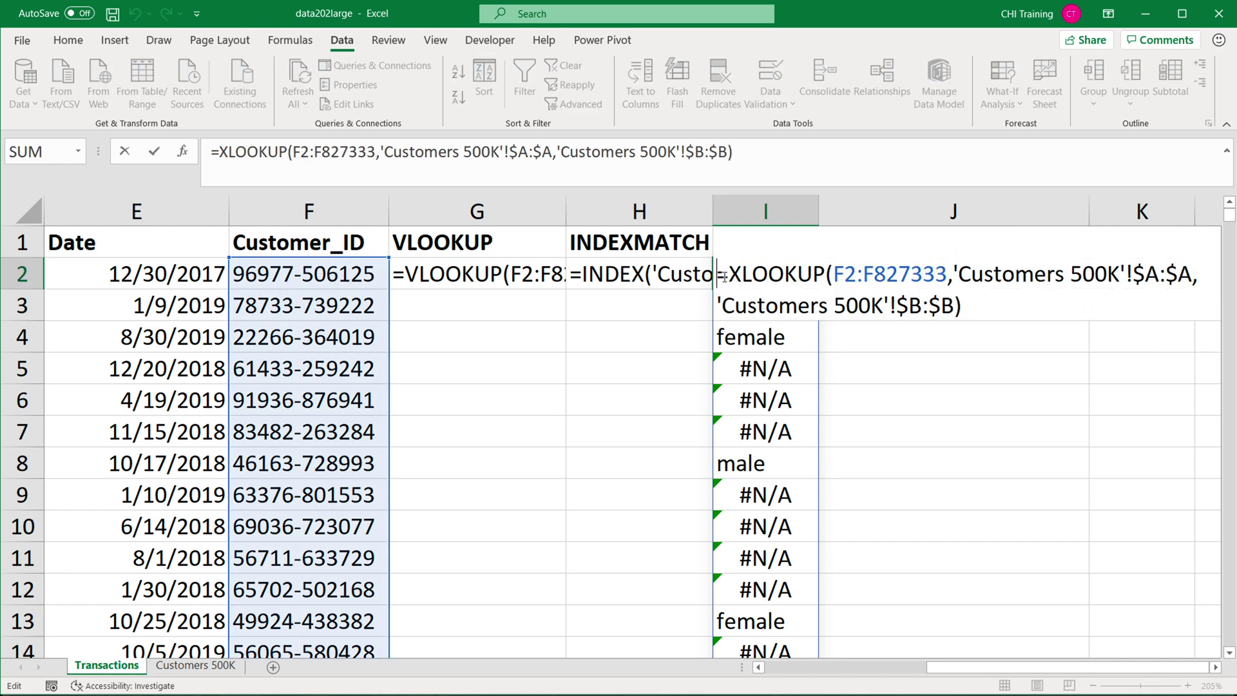
key("Return")
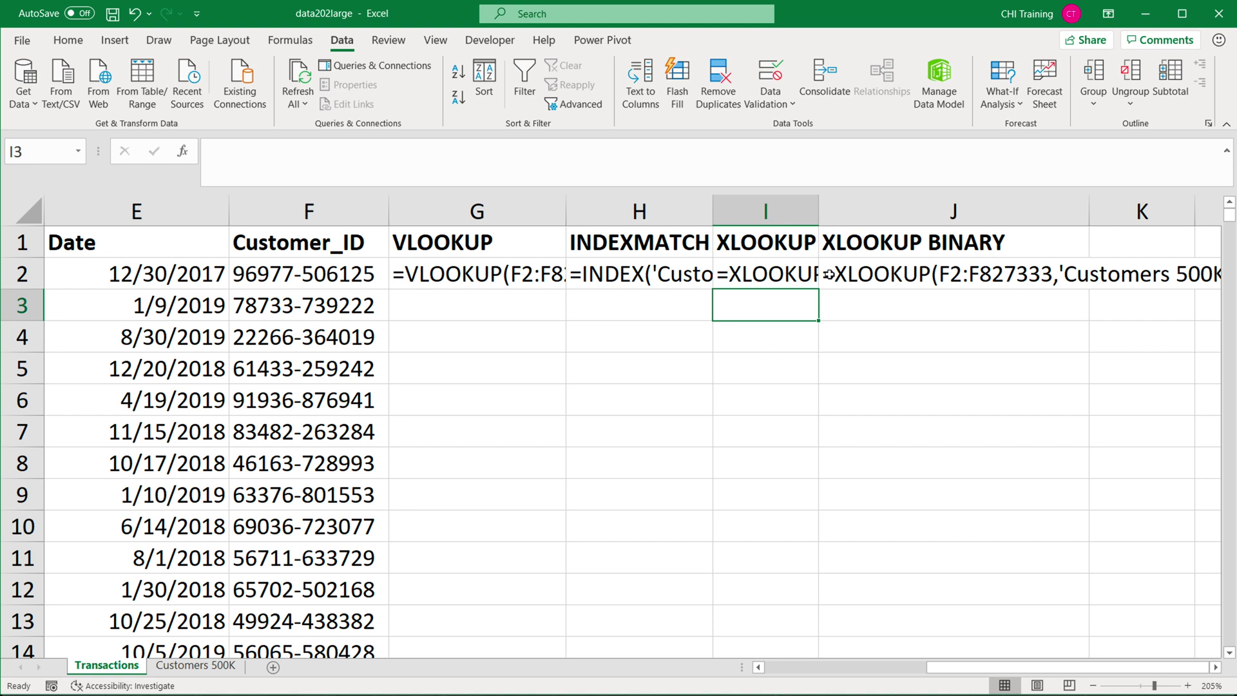
left_click(781, 282)
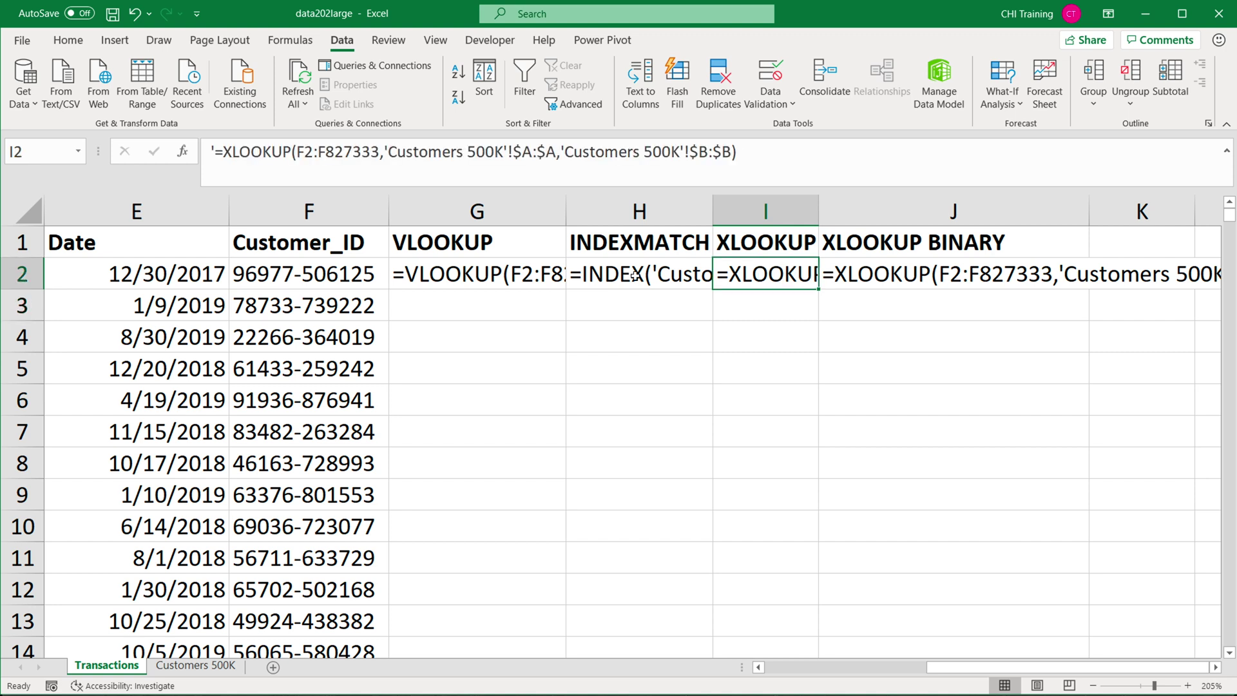
left_click(637, 277)
left_click(492, 283)
- Run J2's binary XLOOKUP, switch it to text, then rerun it to fill column J
double_click(828, 274)
key("BackSpace")
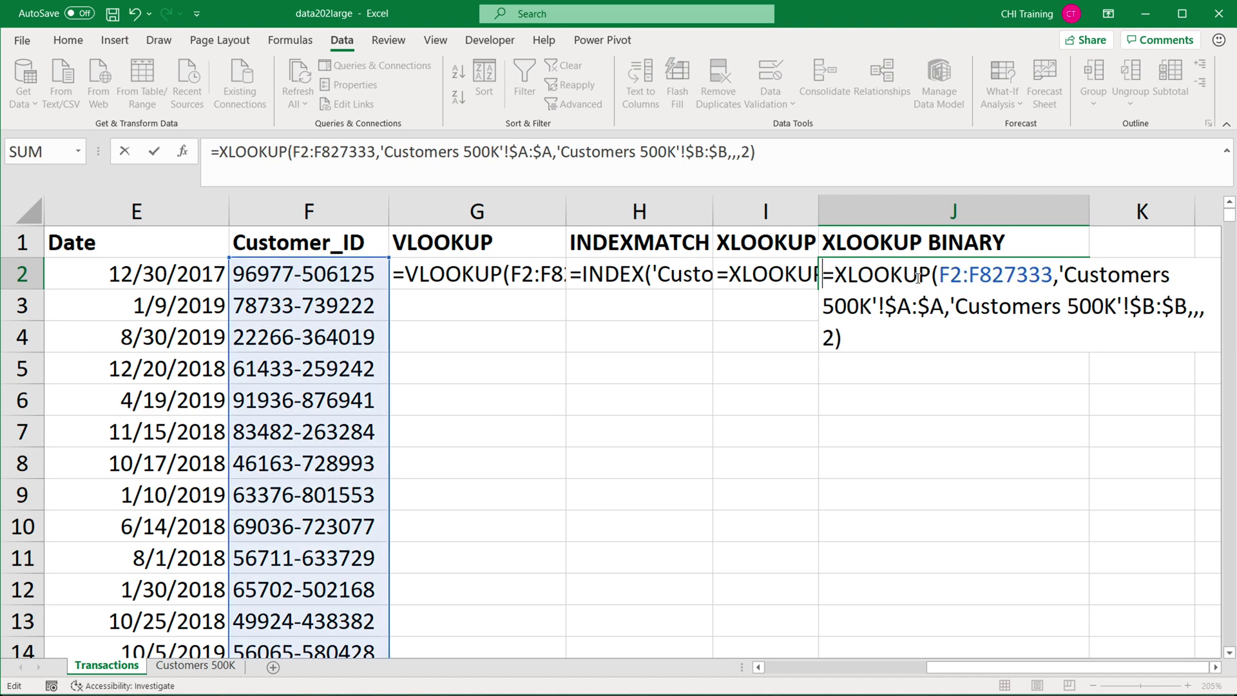
key("Return")
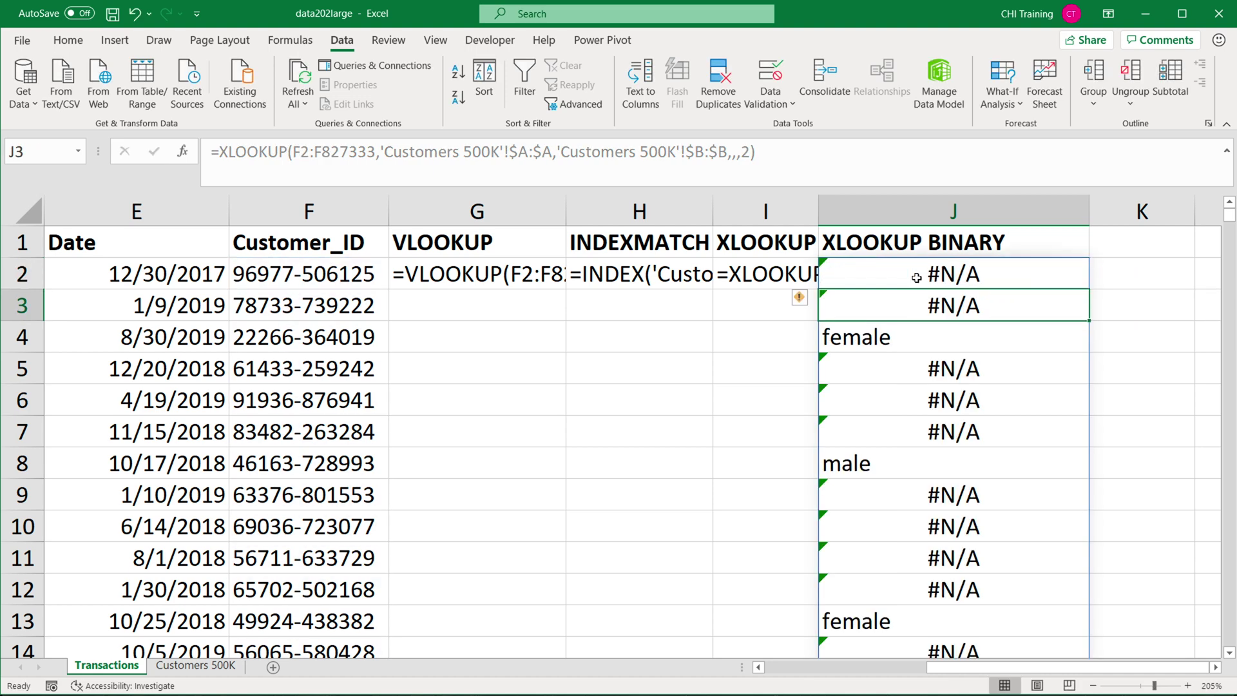
double_click(828, 274)
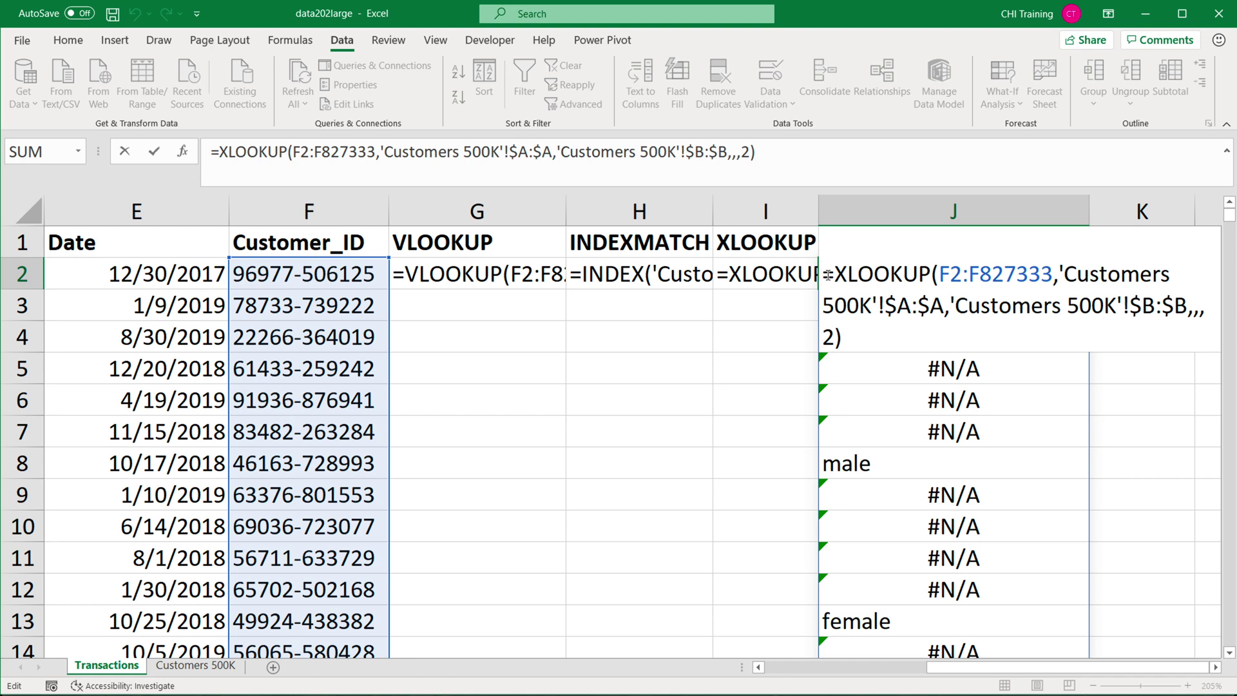
type("'")
key("Return")
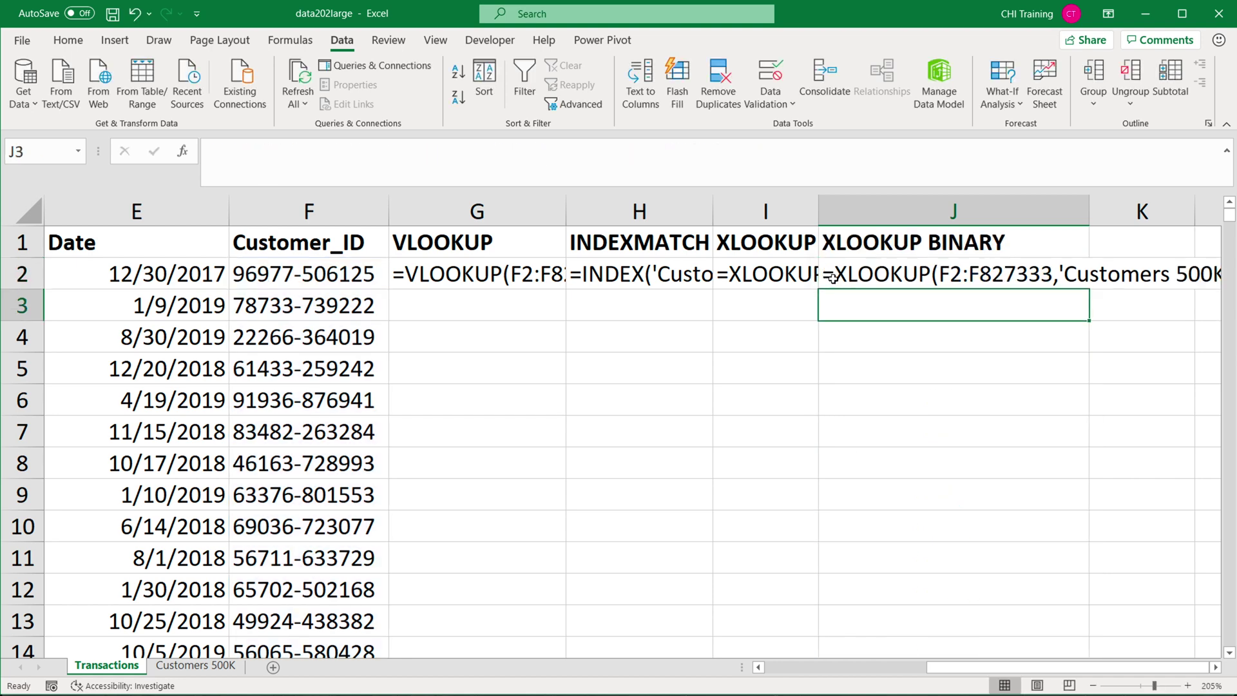
double_click(832, 277)
key("BackSpace")
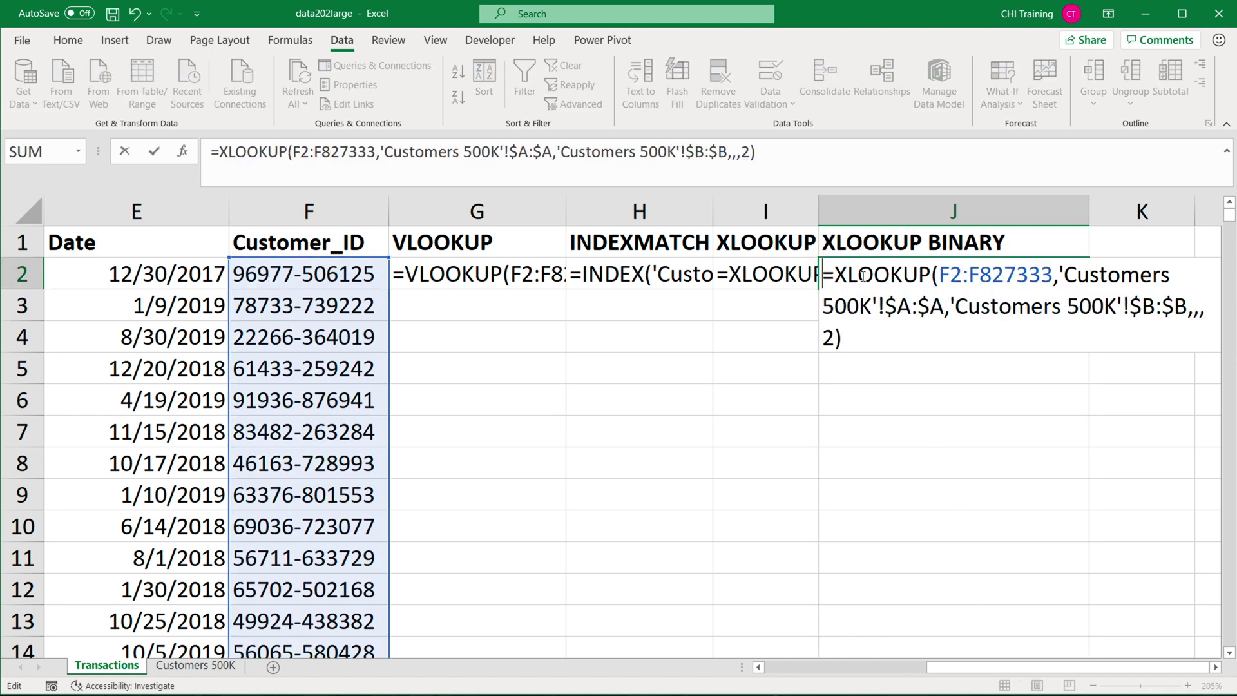
key("Return")
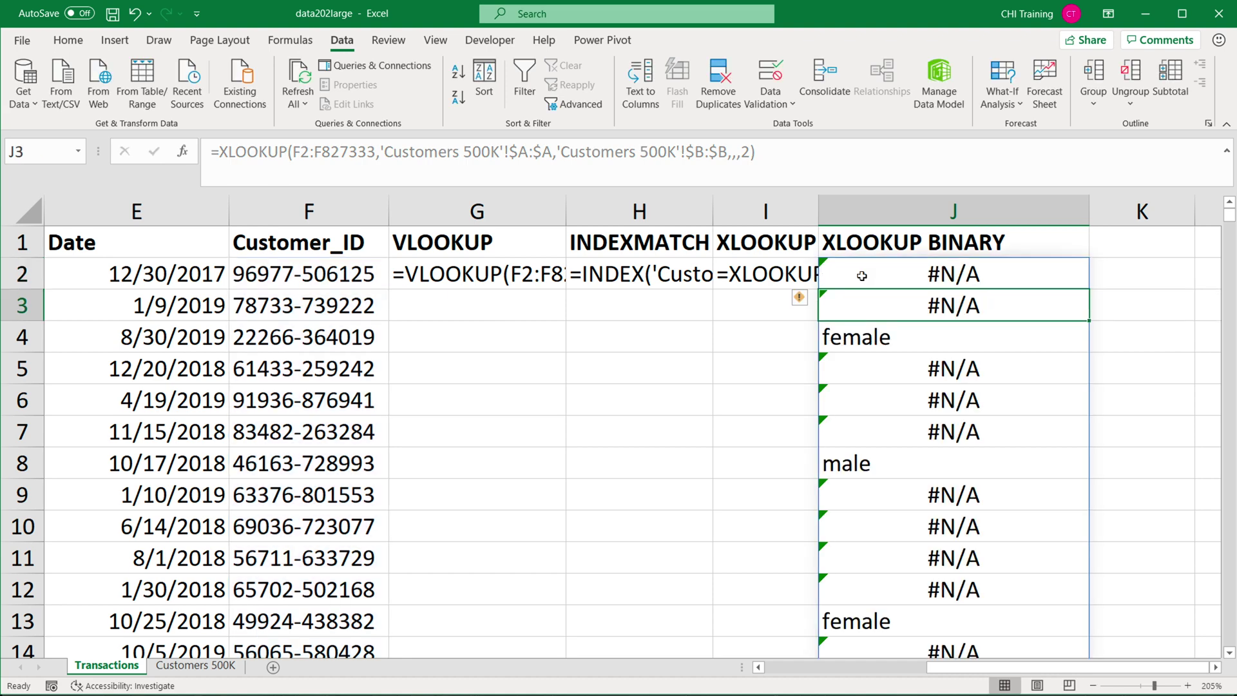
- Select G2:I2, then jump from the Date column down to row 827333 and back up
left_click(868, 242)
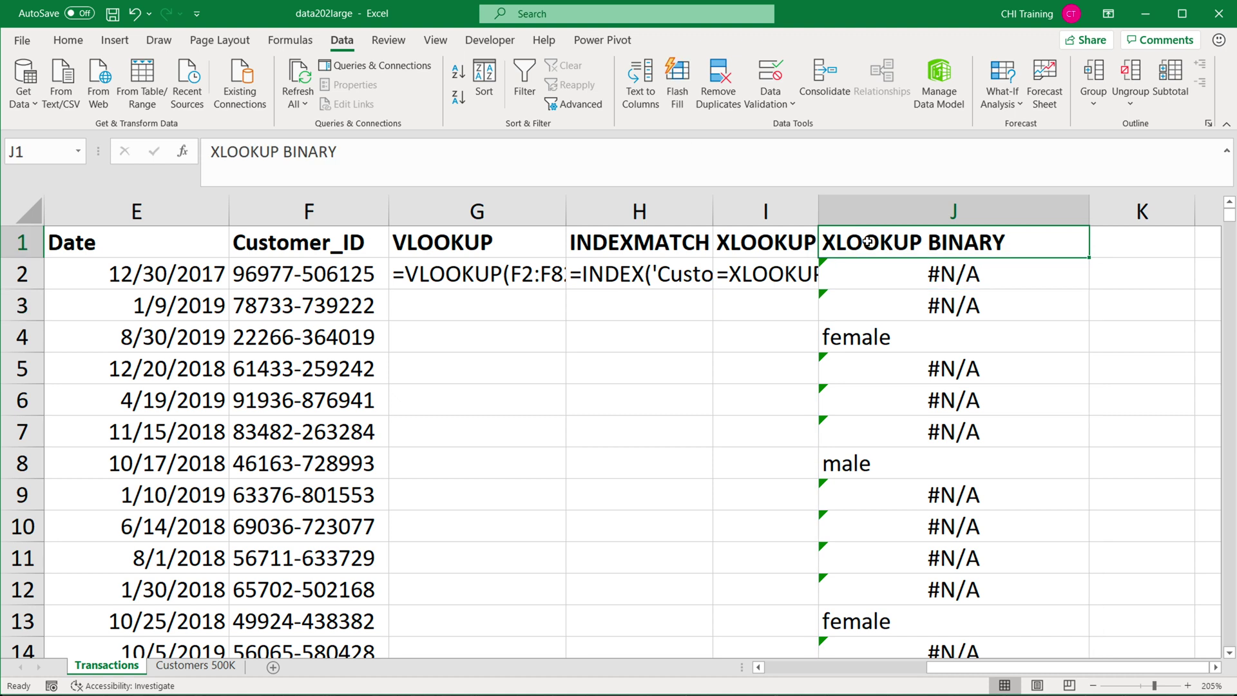
left_click_drag(520, 282, 774, 276)
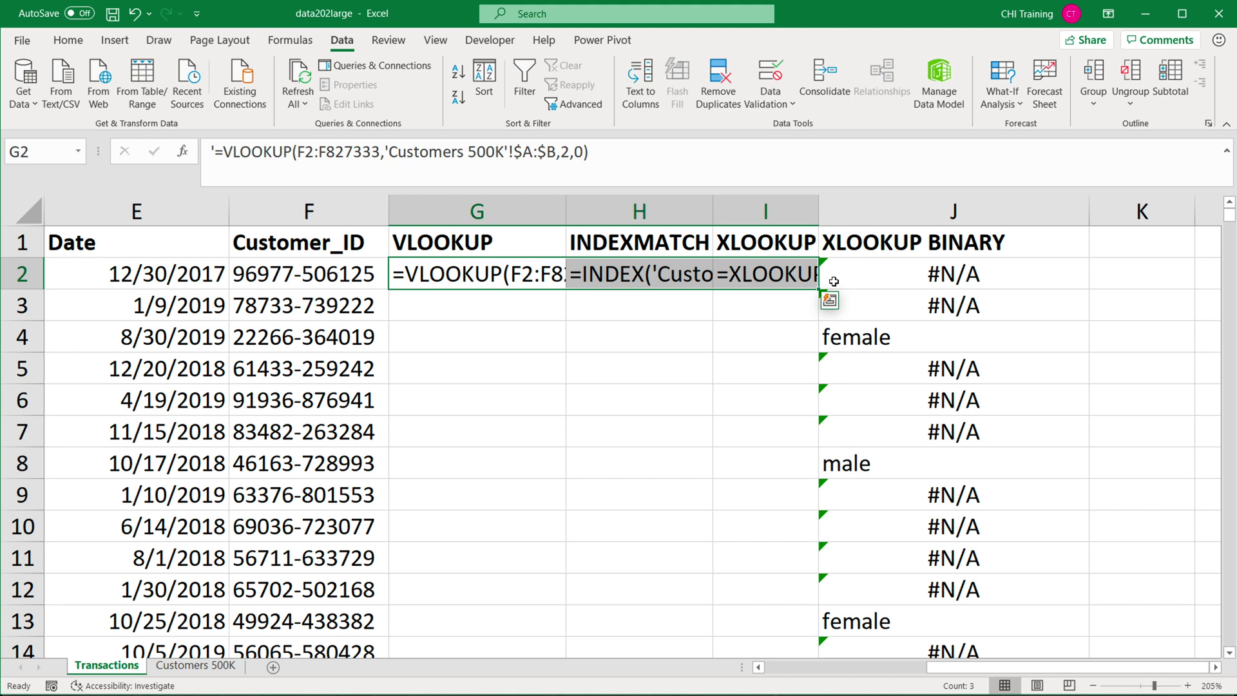
left_click(155, 247)
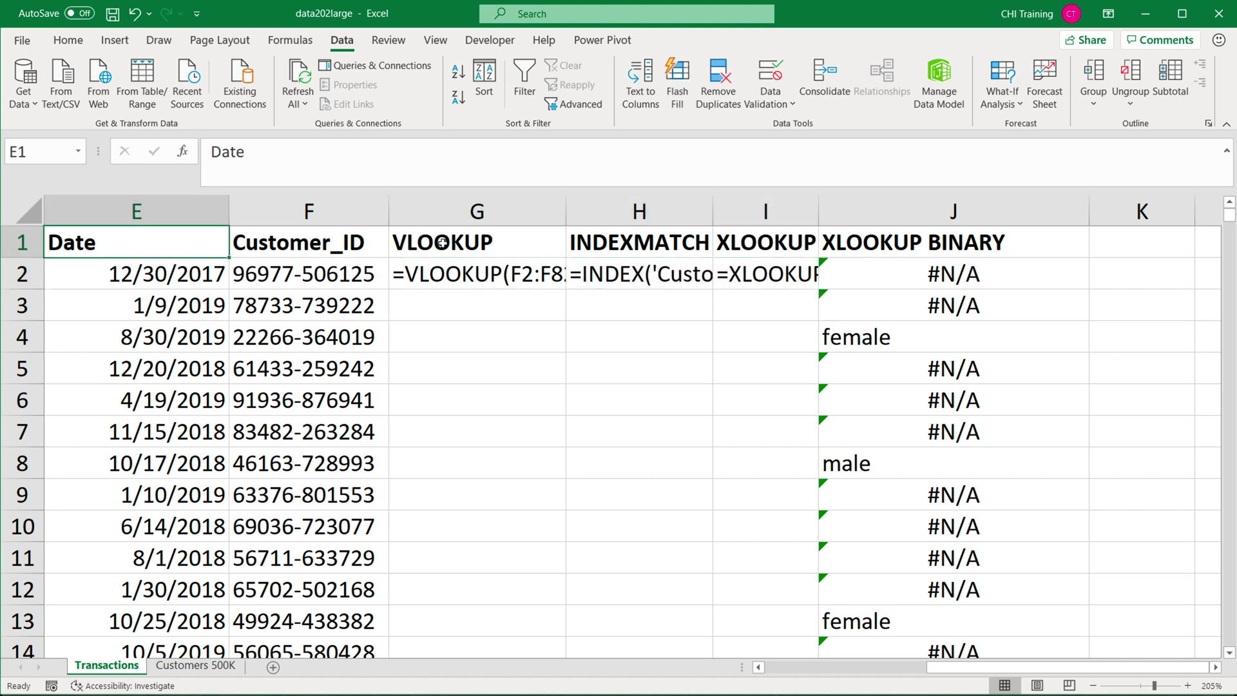
left_click(434, 247)
left_click(159, 251)
key("ctrl+Down")
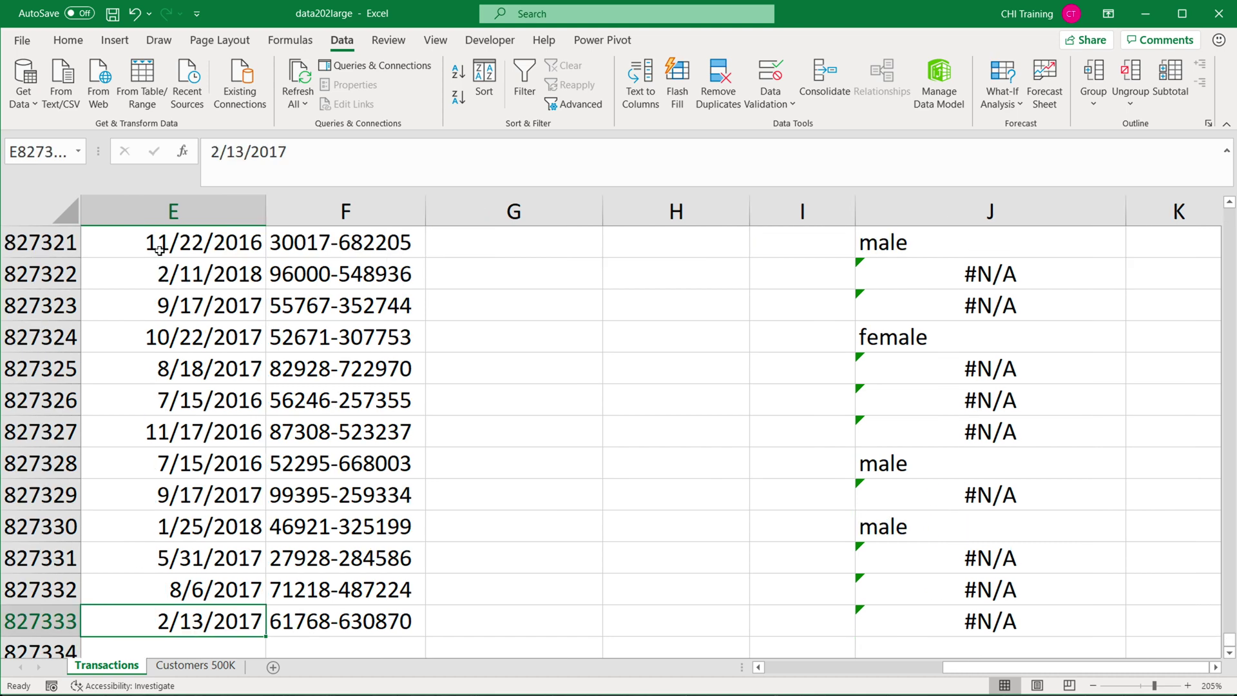
key("ctrl+Up")
left_click(195, 664)
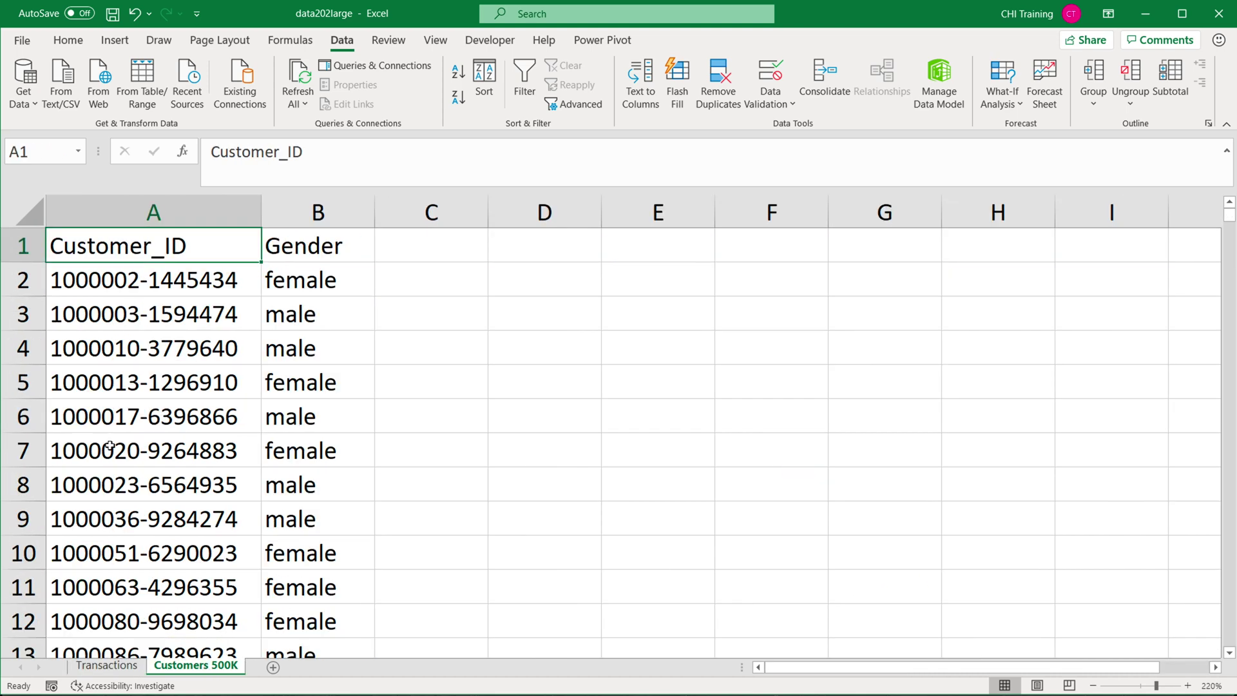
key("ctrl+Down")
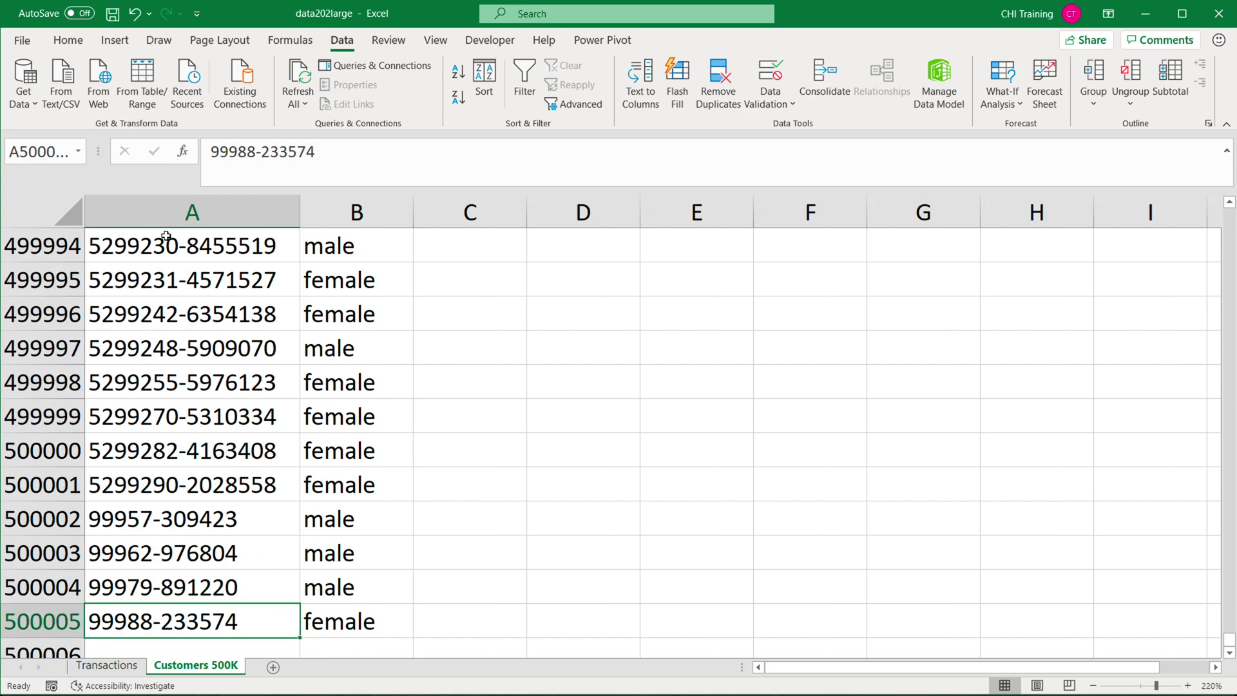
key("ctrl+Up")
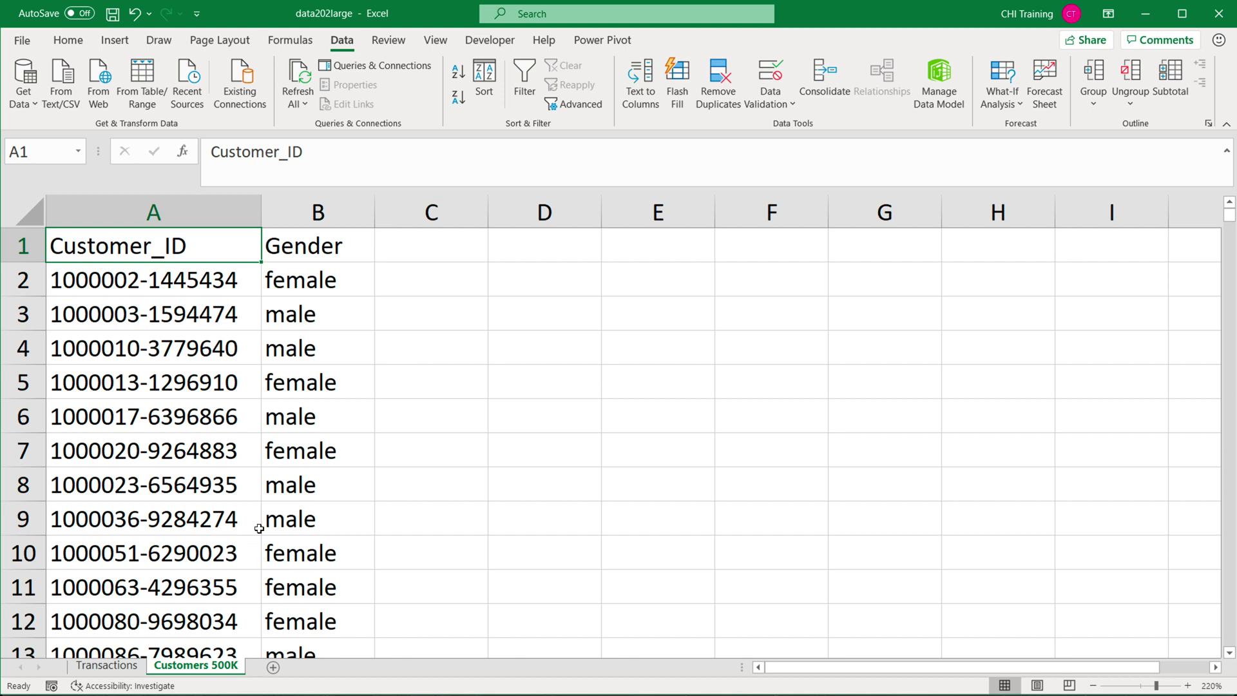
left_click_drag(165, 211, 279, 210)
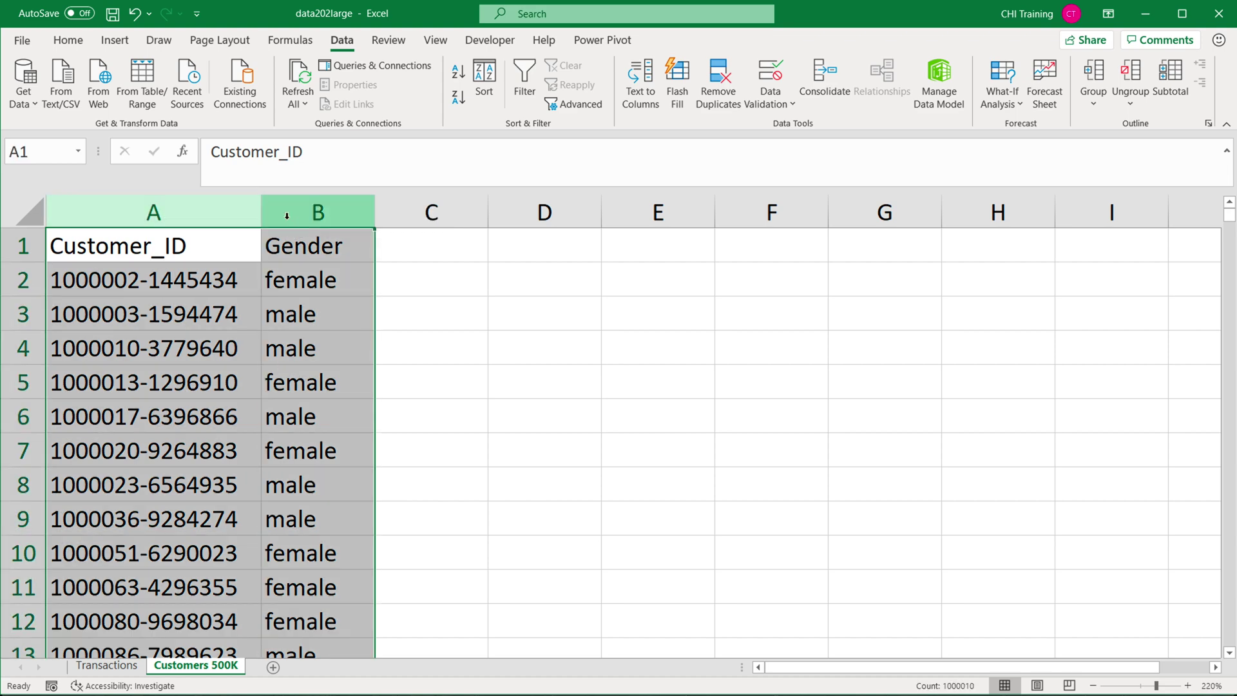
left_click(157, 210)
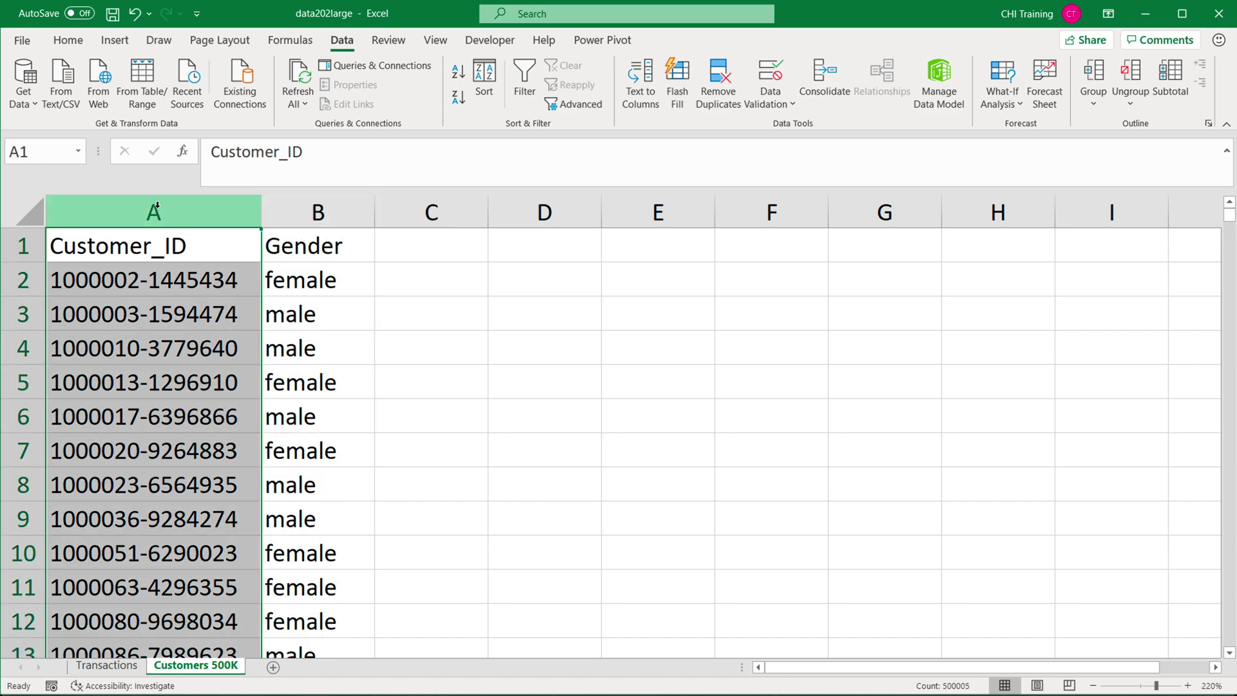
- Go back to the Transactions sheet and select J2 to view its binary XLOOKUP formula
left_click(121, 668)
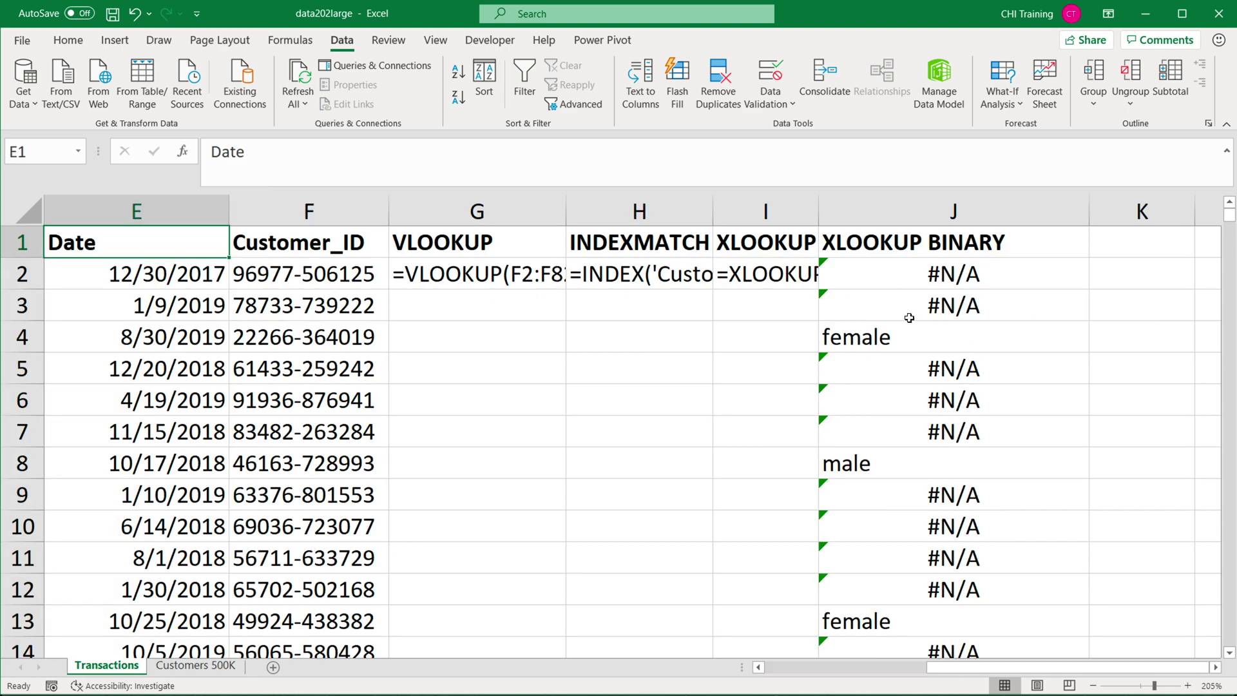
left_click(910, 277)
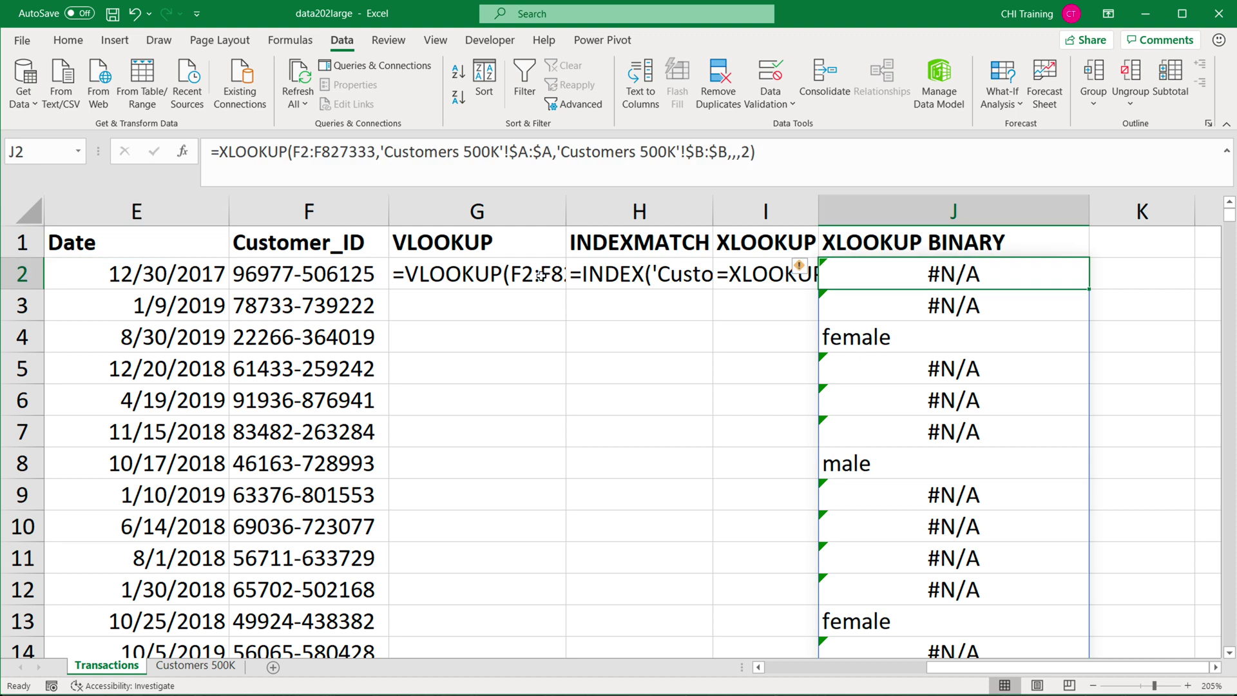